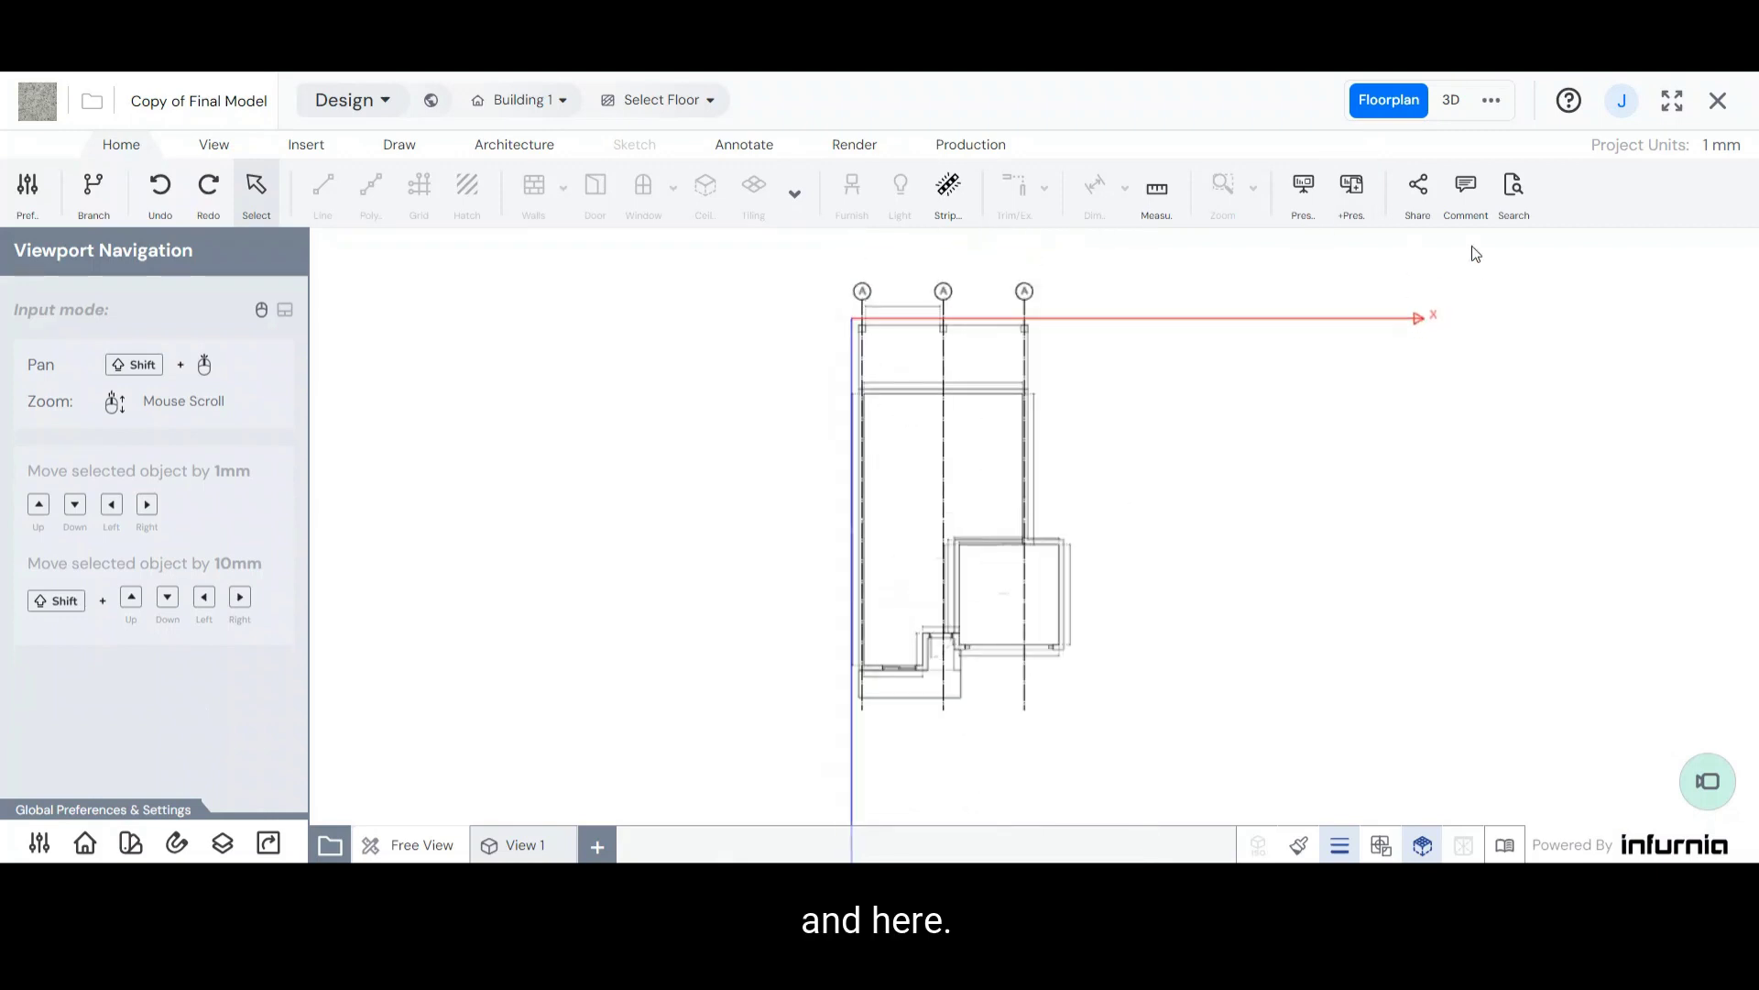
Step: Create a new elevation and place its tag below the front porch, pointing towards the front of the house
{"action": "left_click", "coordinate": [1492, 102]}
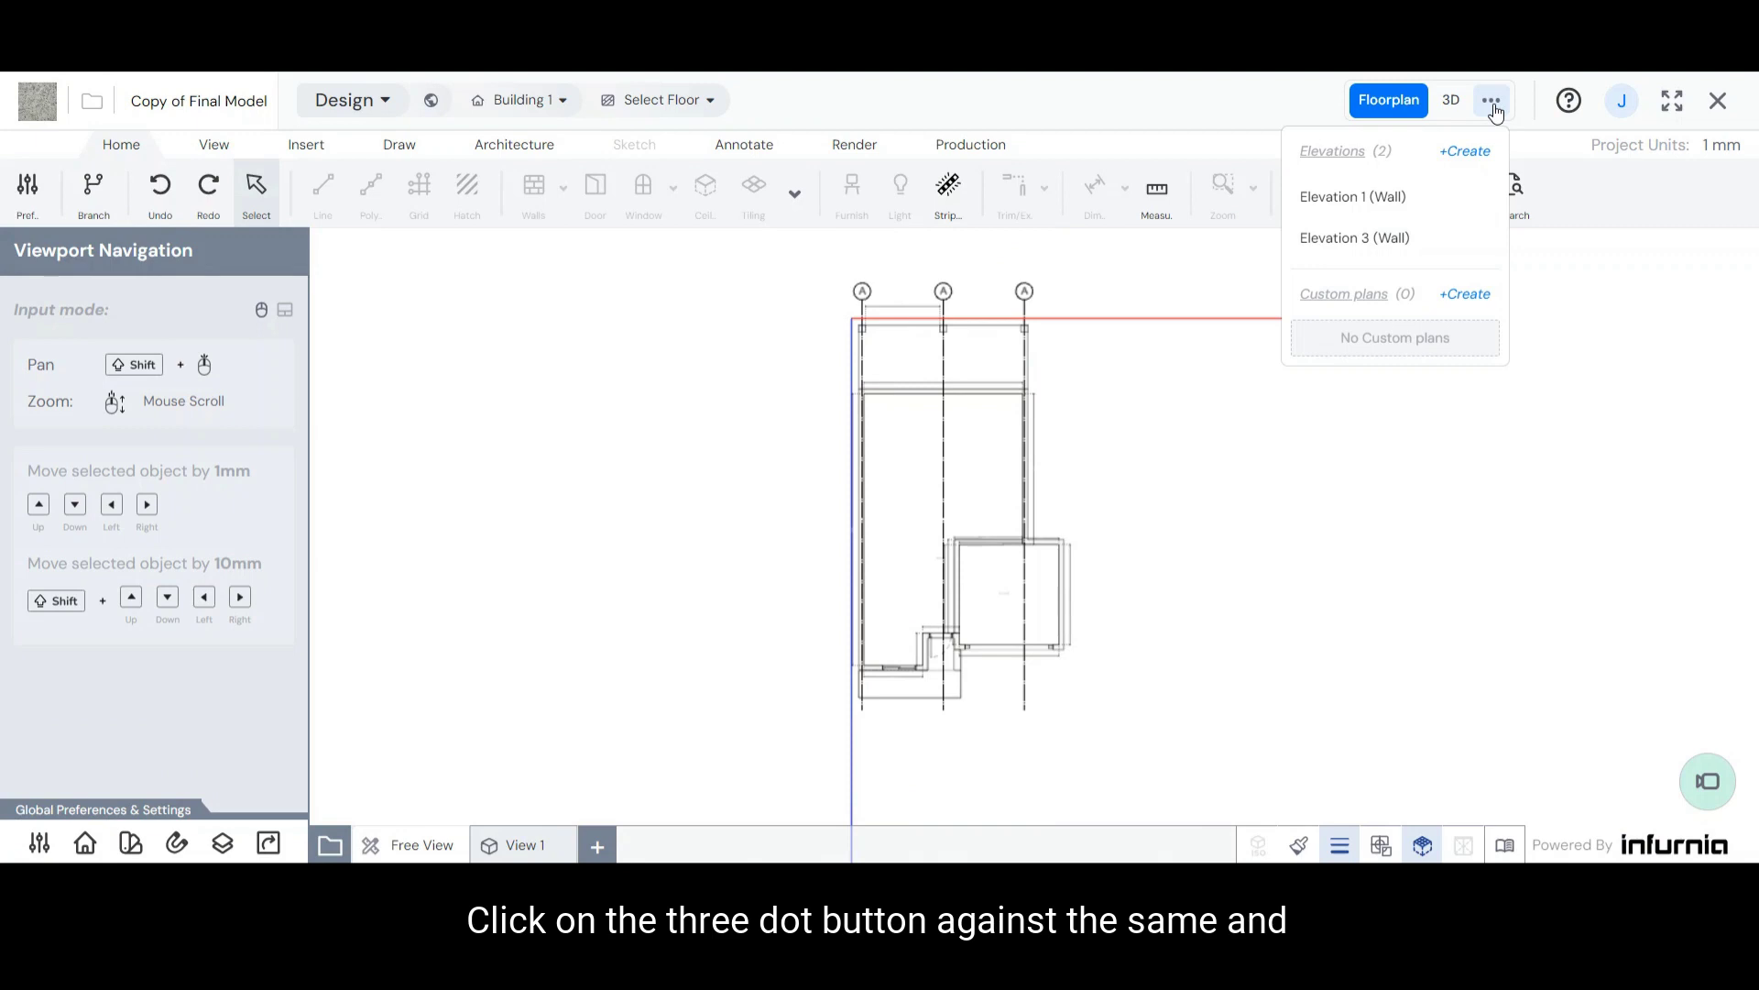
{"action": "left_click", "coordinate": [1476, 152]}
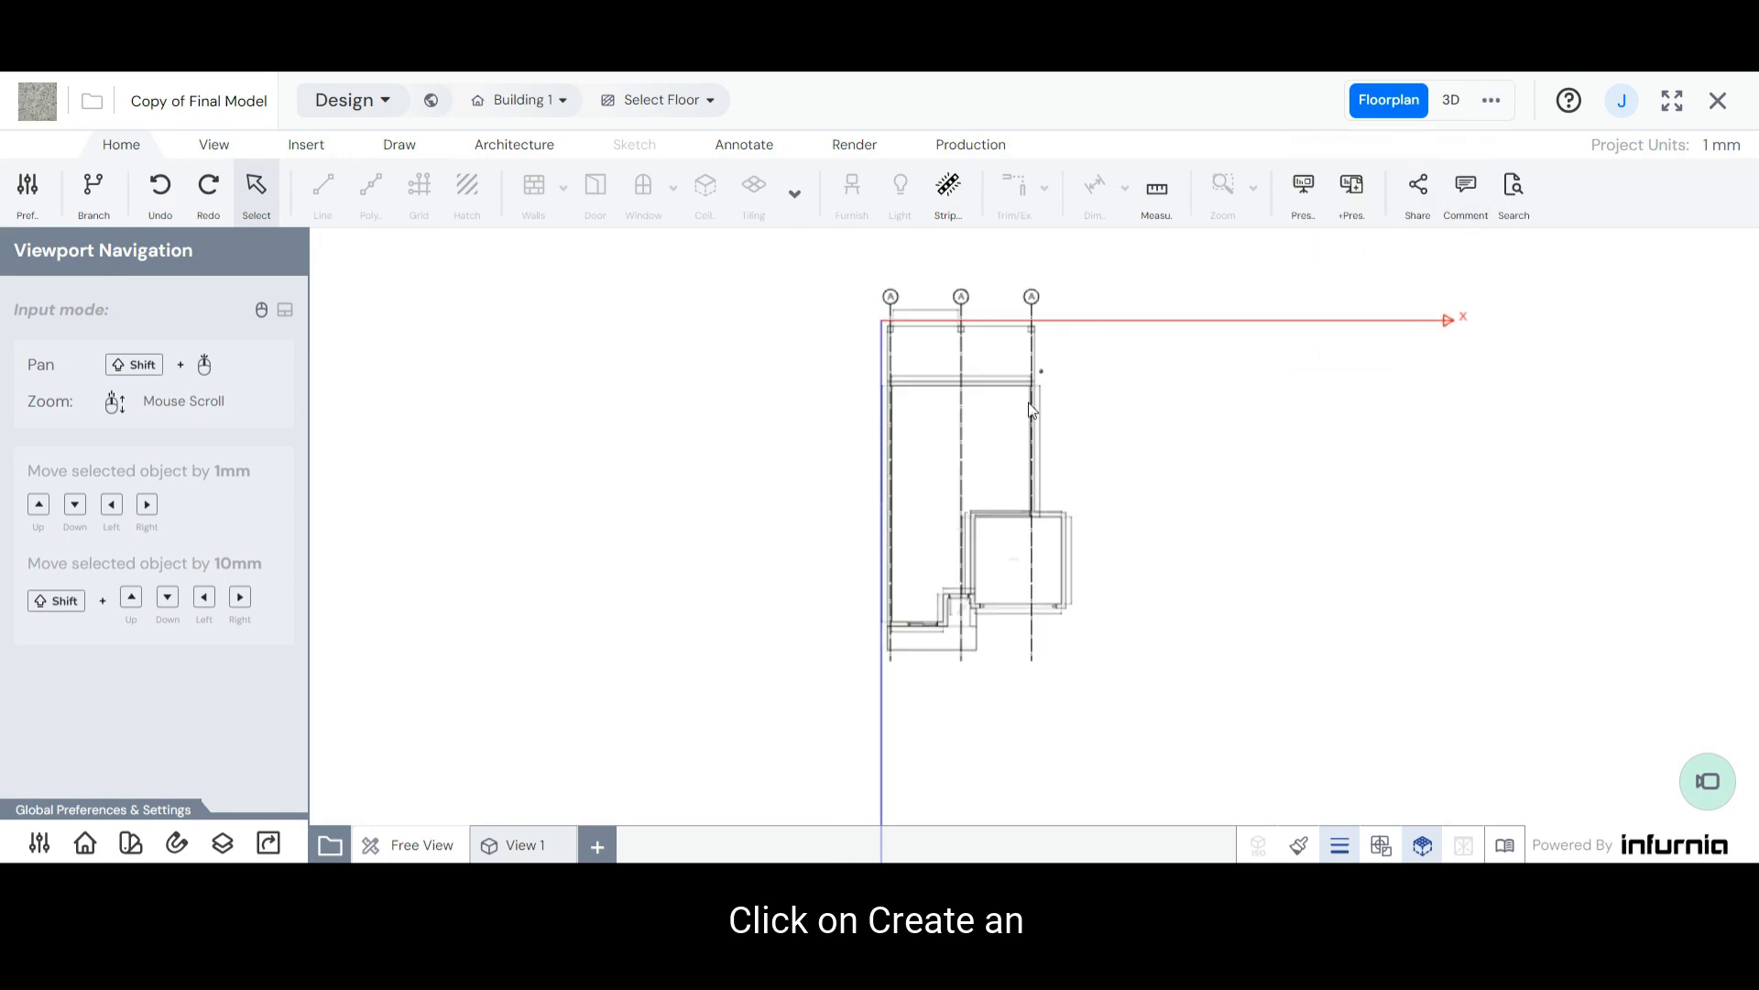
{"action": "scroll", "coordinate": [935, 701], "scroll_direction": "up", "scroll_amount": 8}
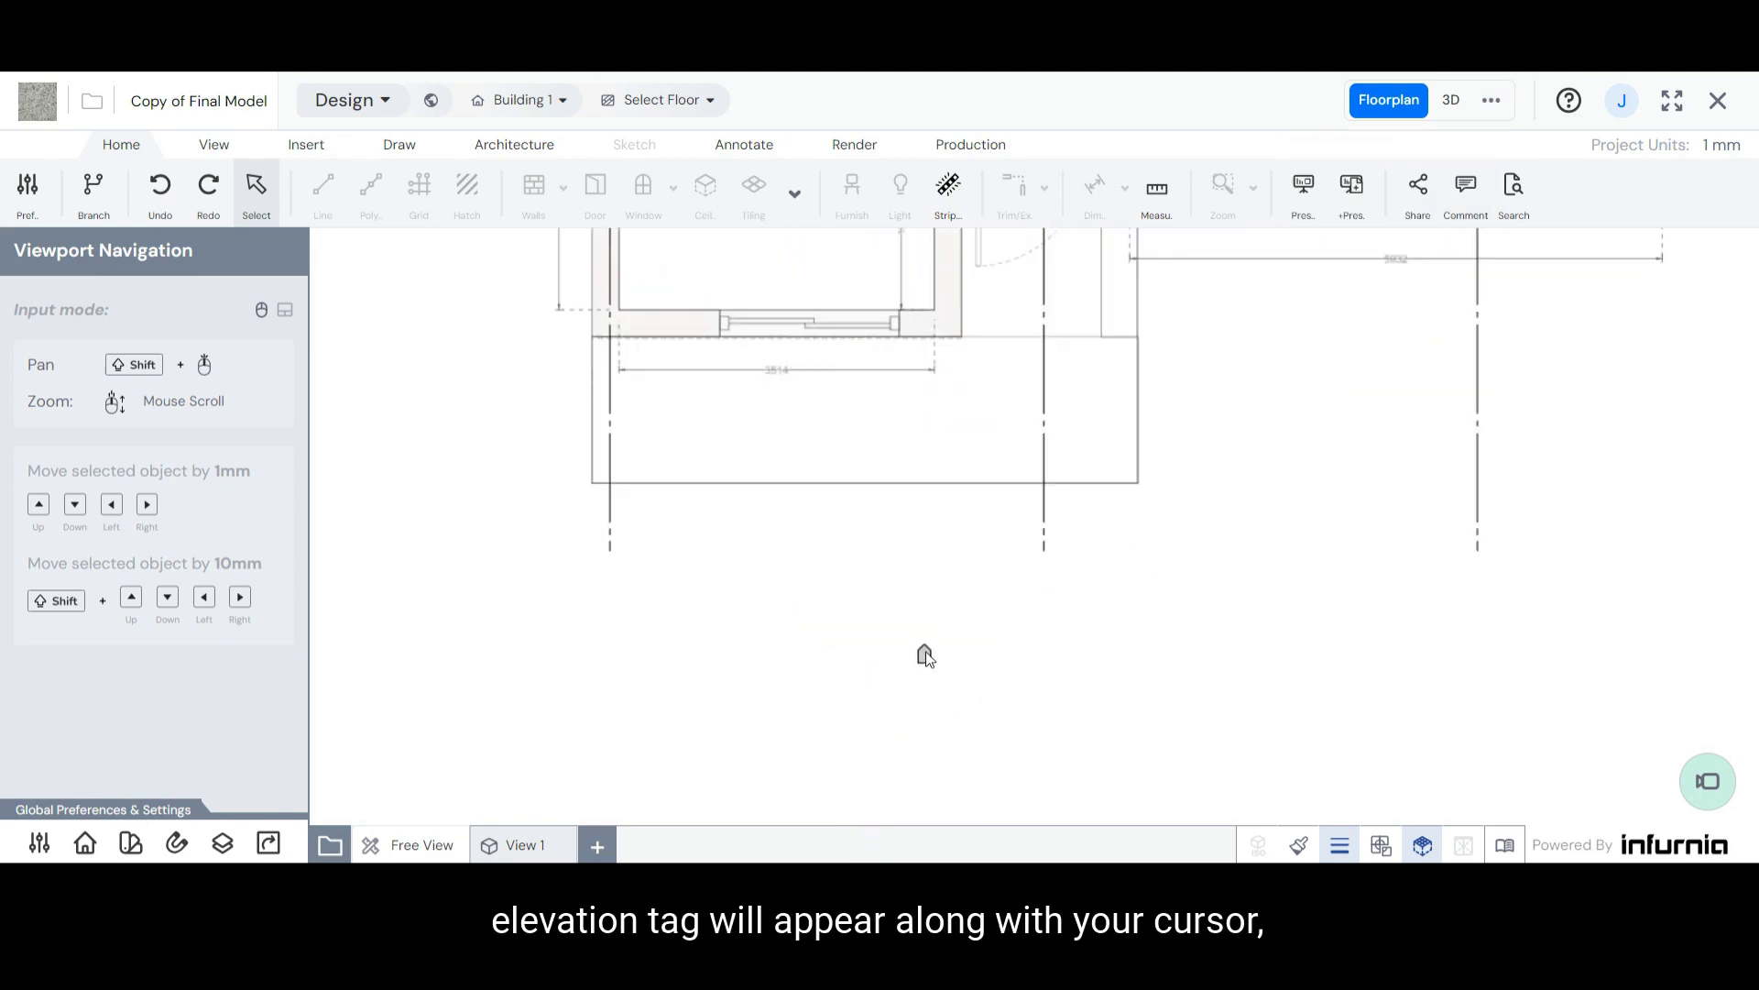
{"action": "scroll", "coordinate": [926, 641], "scroll_direction": "down", "scroll_amount": 5}
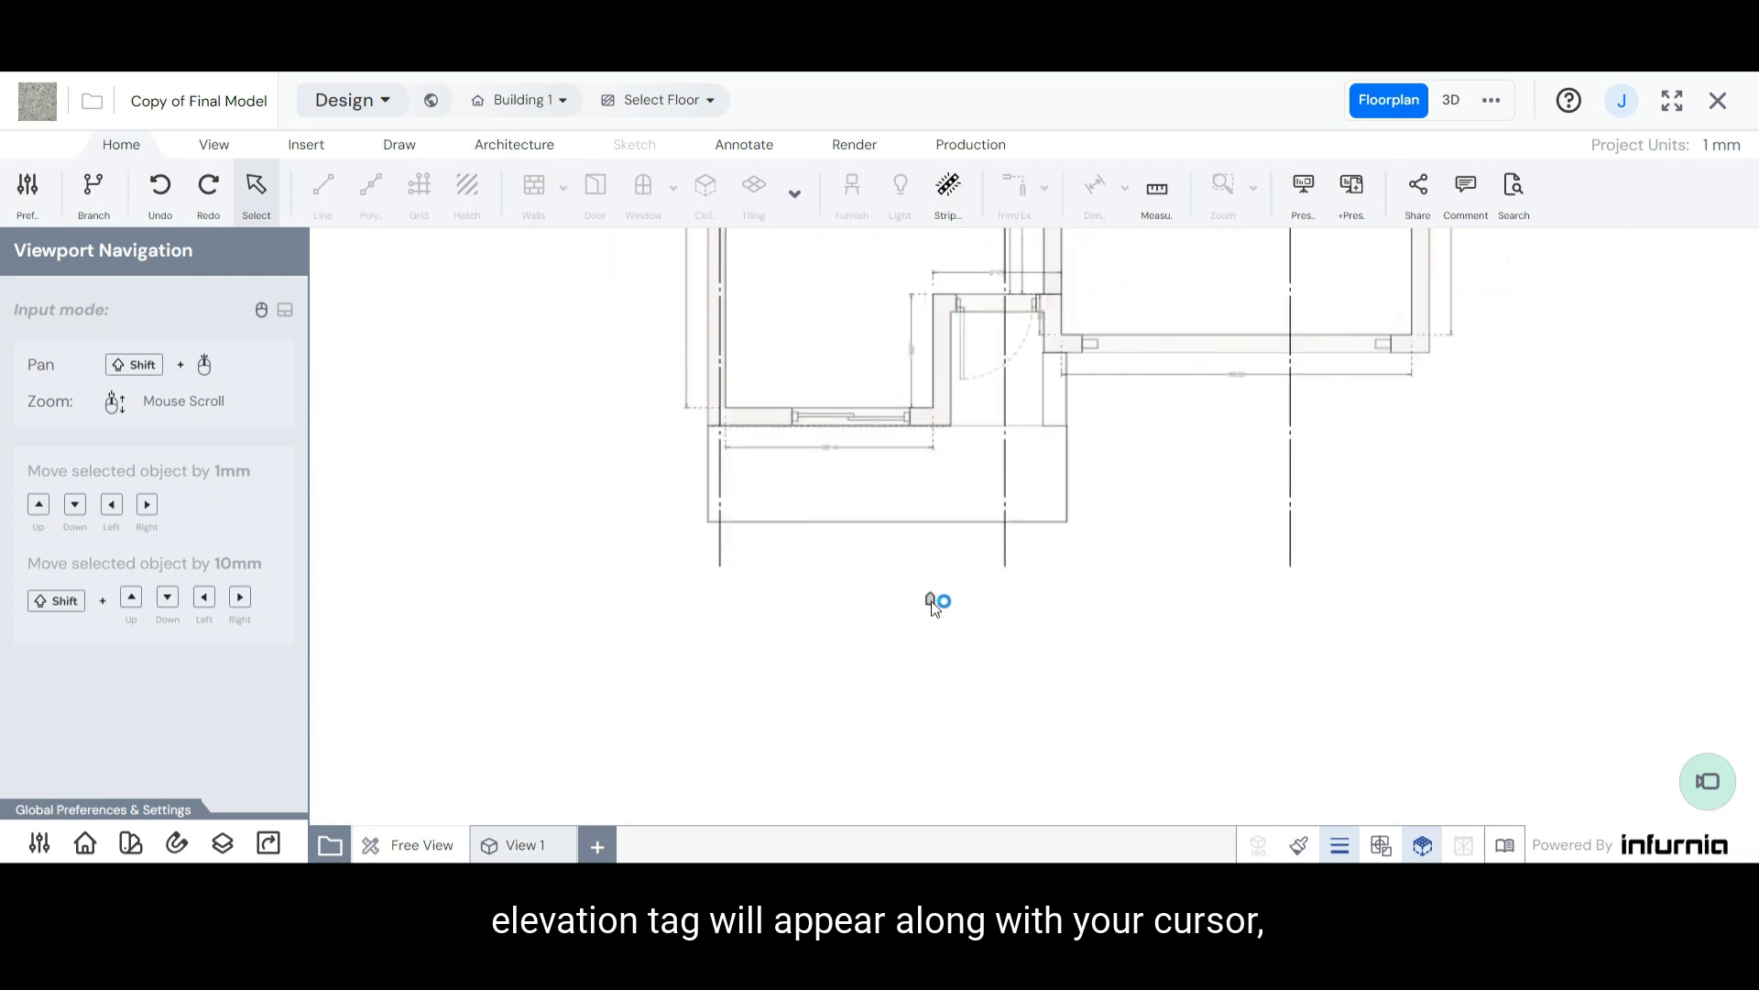
{"action": "scroll", "coordinate": [944, 632], "scroll_direction": "down", "scroll_amount": 2}
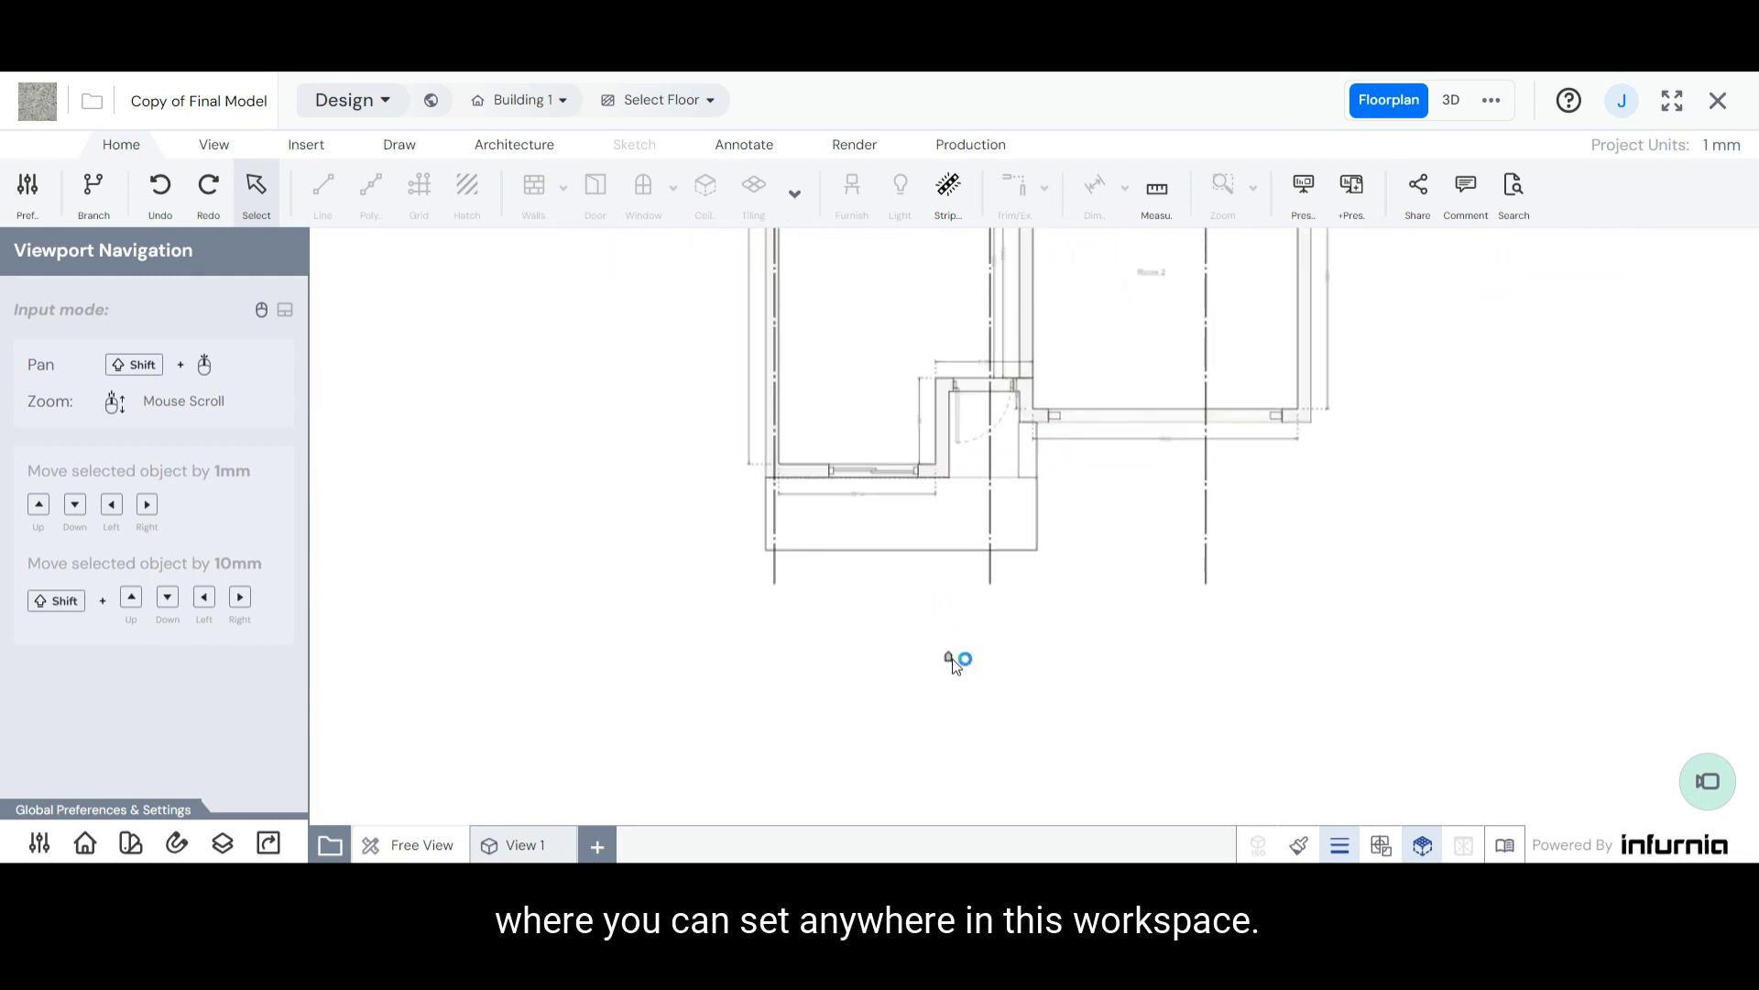
{"action": "scroll", "coordinate": [990, 658], "scroll_direction": "up", "scroll_amount": 2}
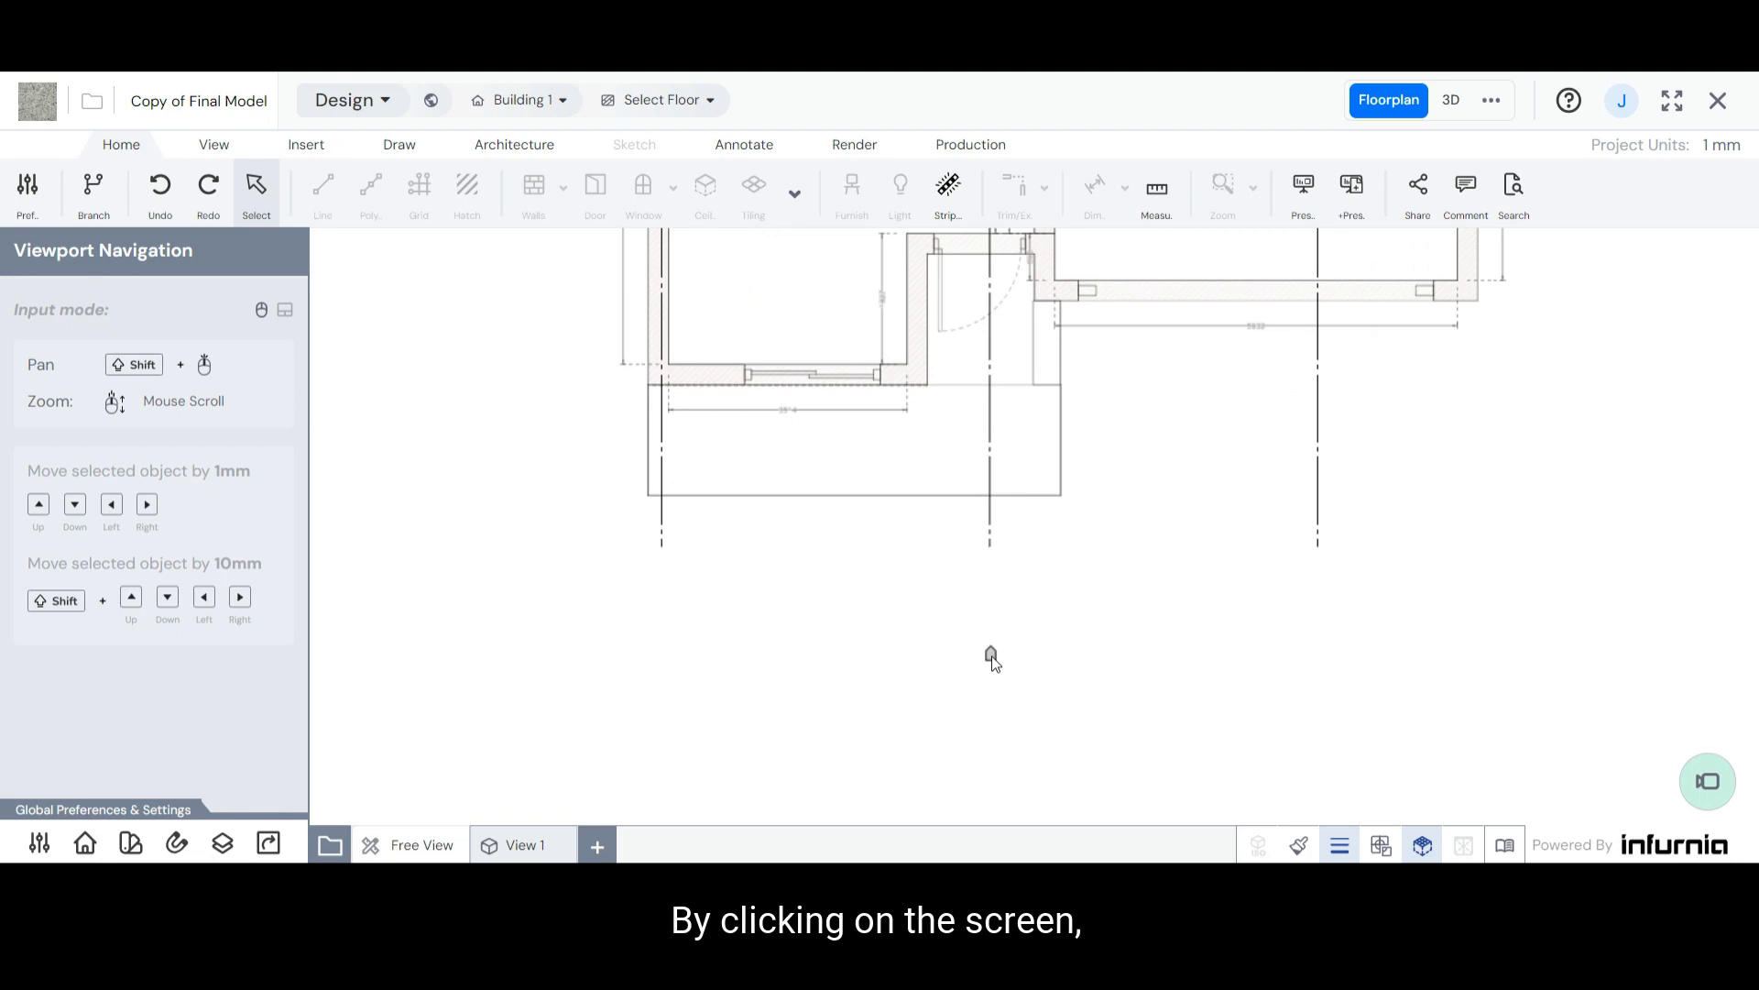
{"action": "left_click", "coordinate": [991, 658]}
Step: Widen the elevation's extents on both sides so they span the full front of the house
{"action": "scroll", "coordinate": [992, 658], "scroll_direction": "up", "scroll_amount": 4}
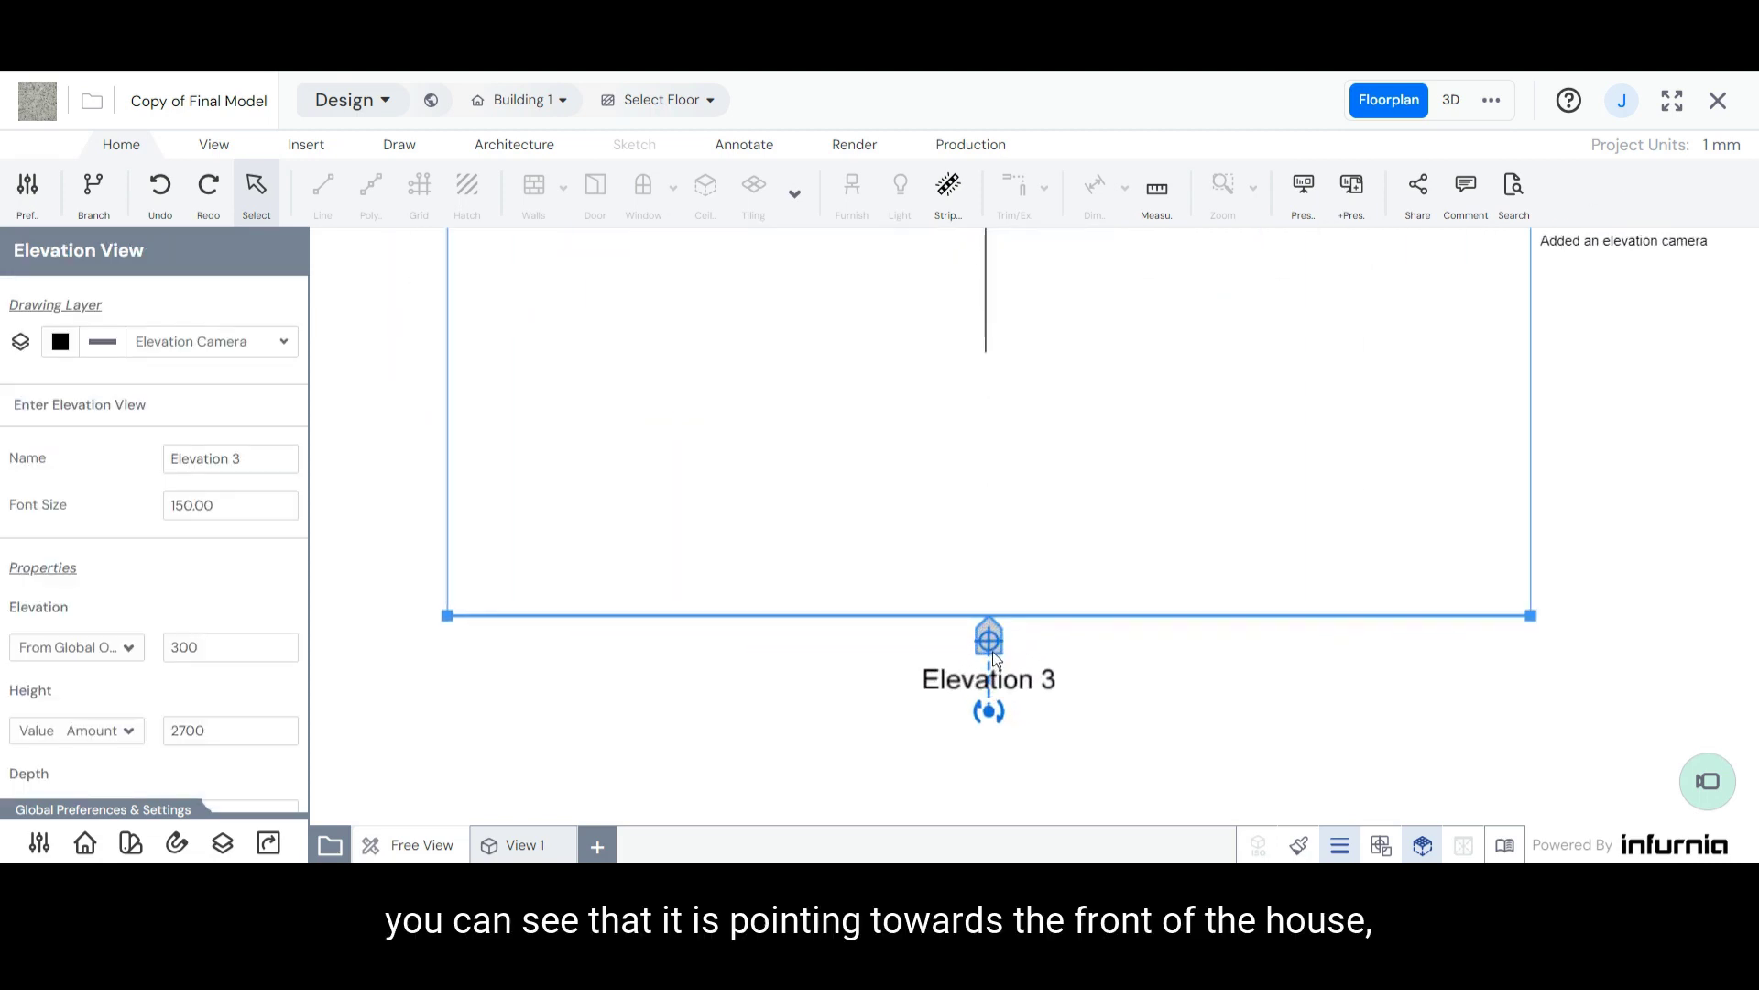
{"action": "scroll", "coordinate": [942, 750], "scroll_direction": "down", "scroll_amount": 4}
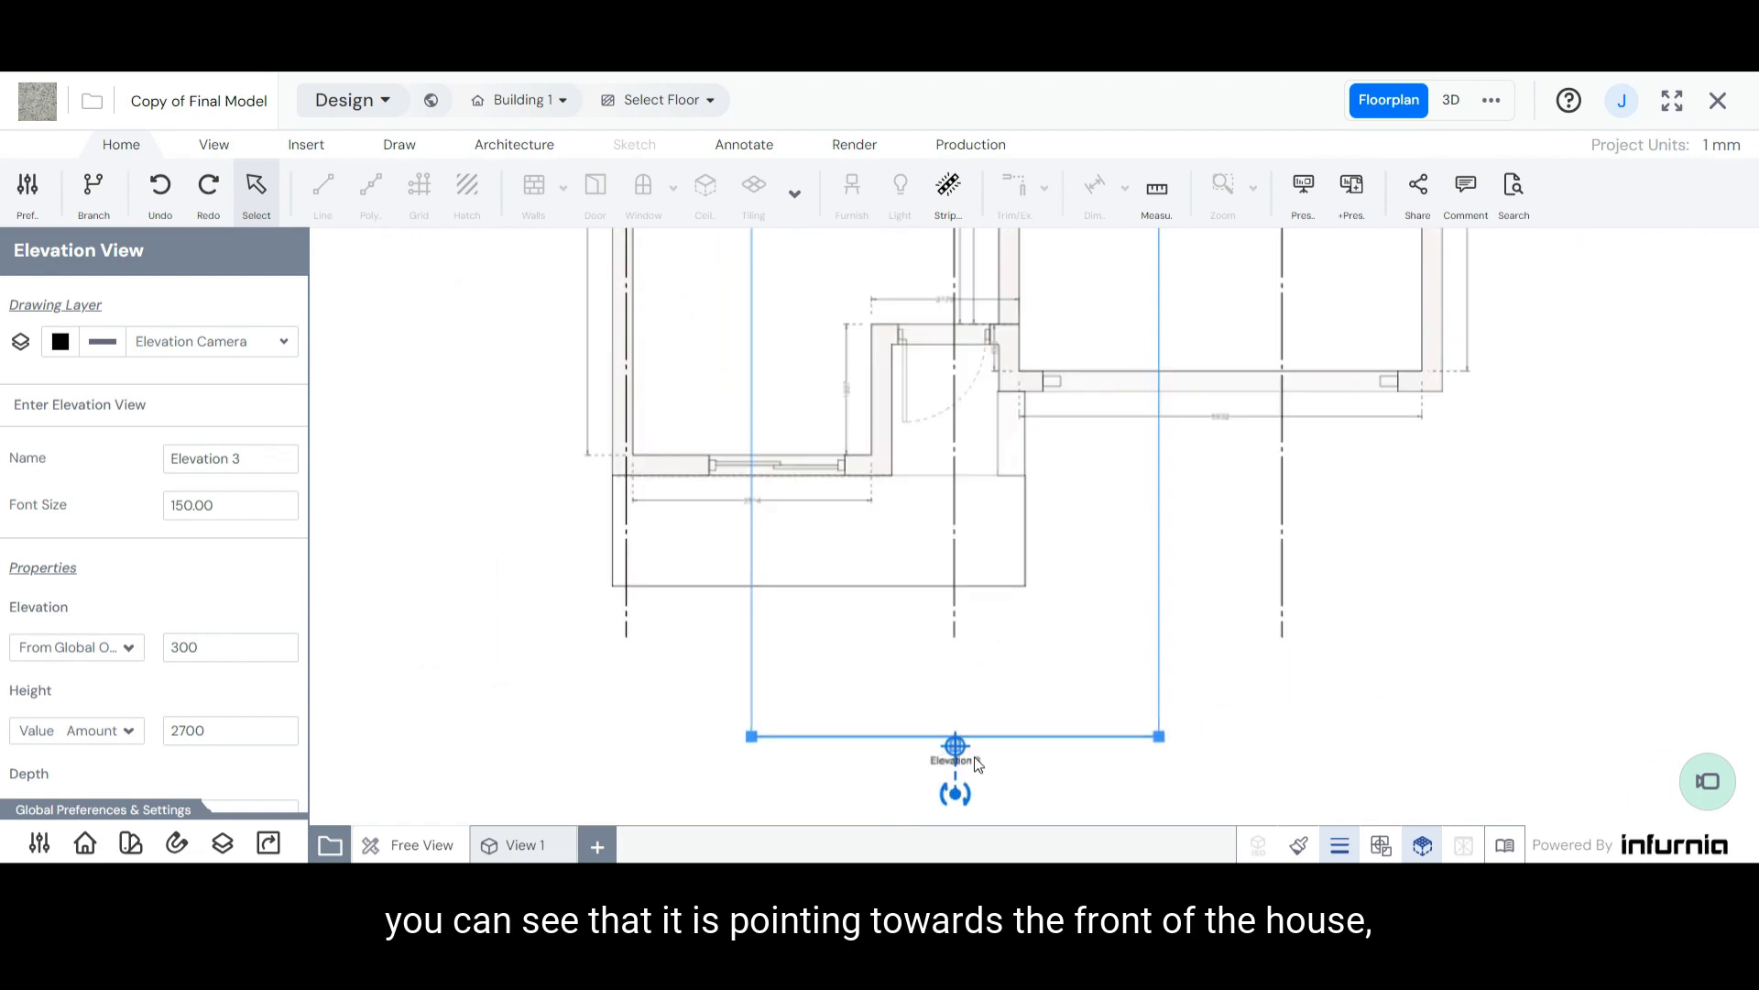
{"action": "scroll", "coordinate": [969, 768], "scroll_direction": "up", "scroll_amount": 2}
{"action": "scroll", "coordinate": [1021, 646], "scroll_direction": "down", "scroll_amount": 2}
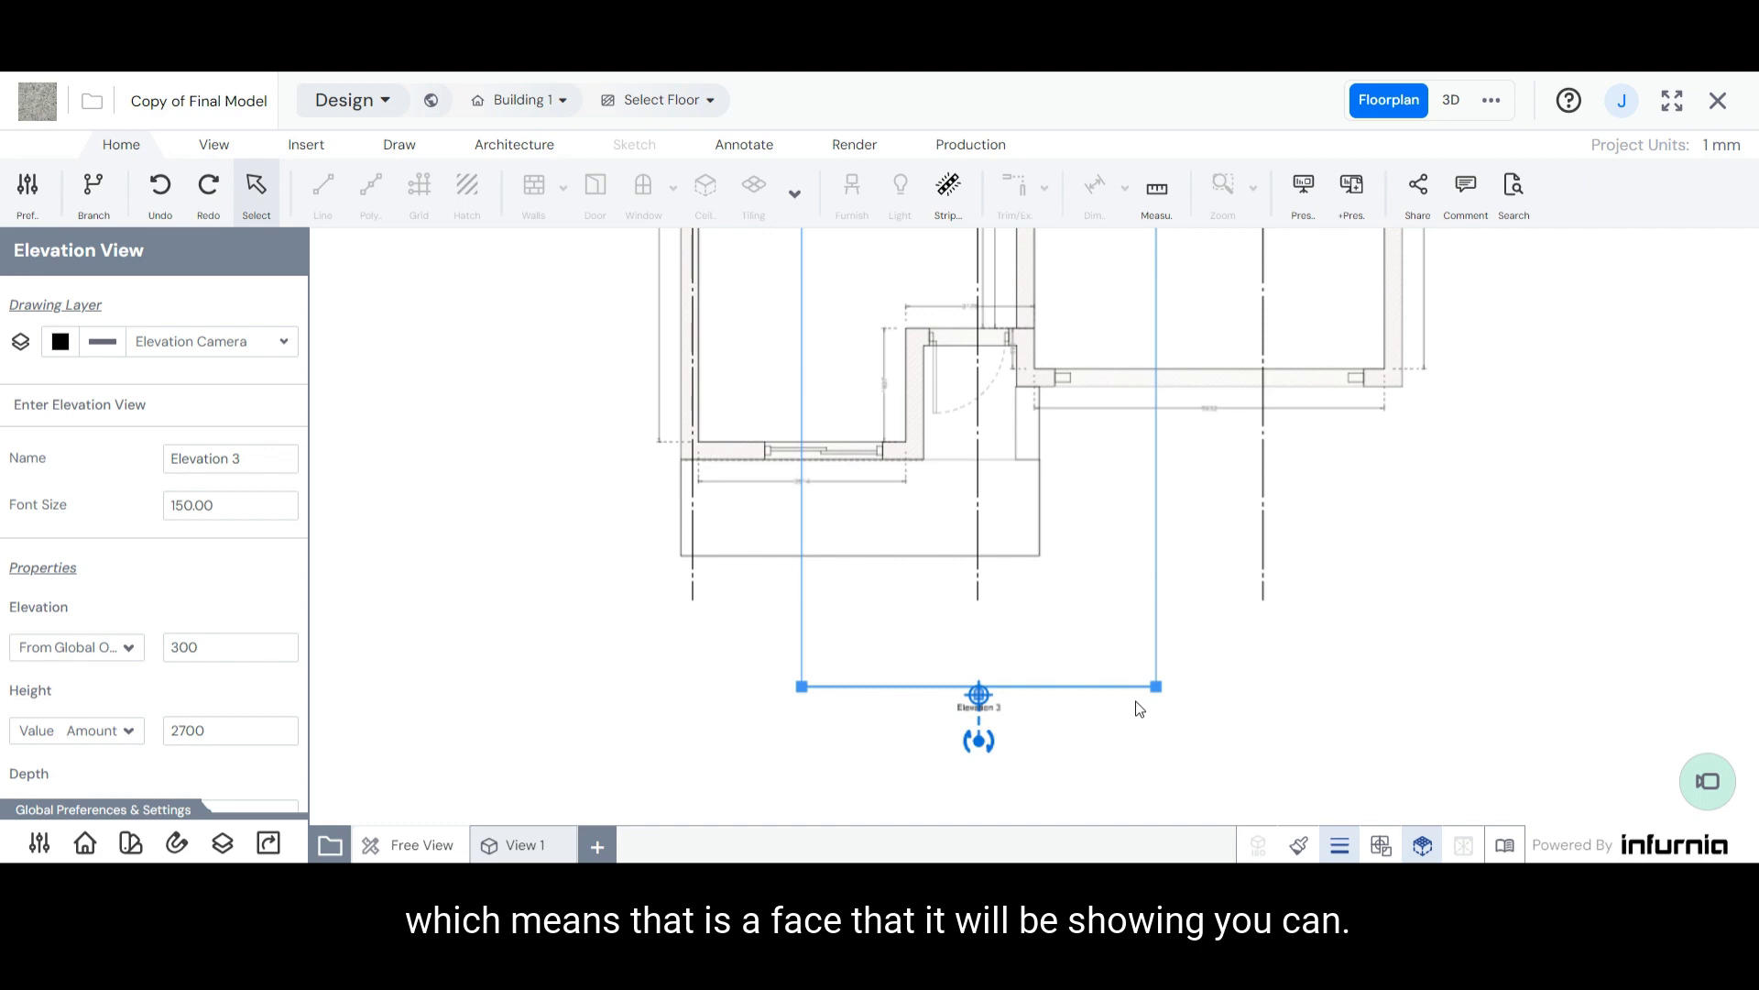
{"action": "scroll", "coordinate": [1139, 708], "scroll_direction": "up", "scroll_amount": 1}
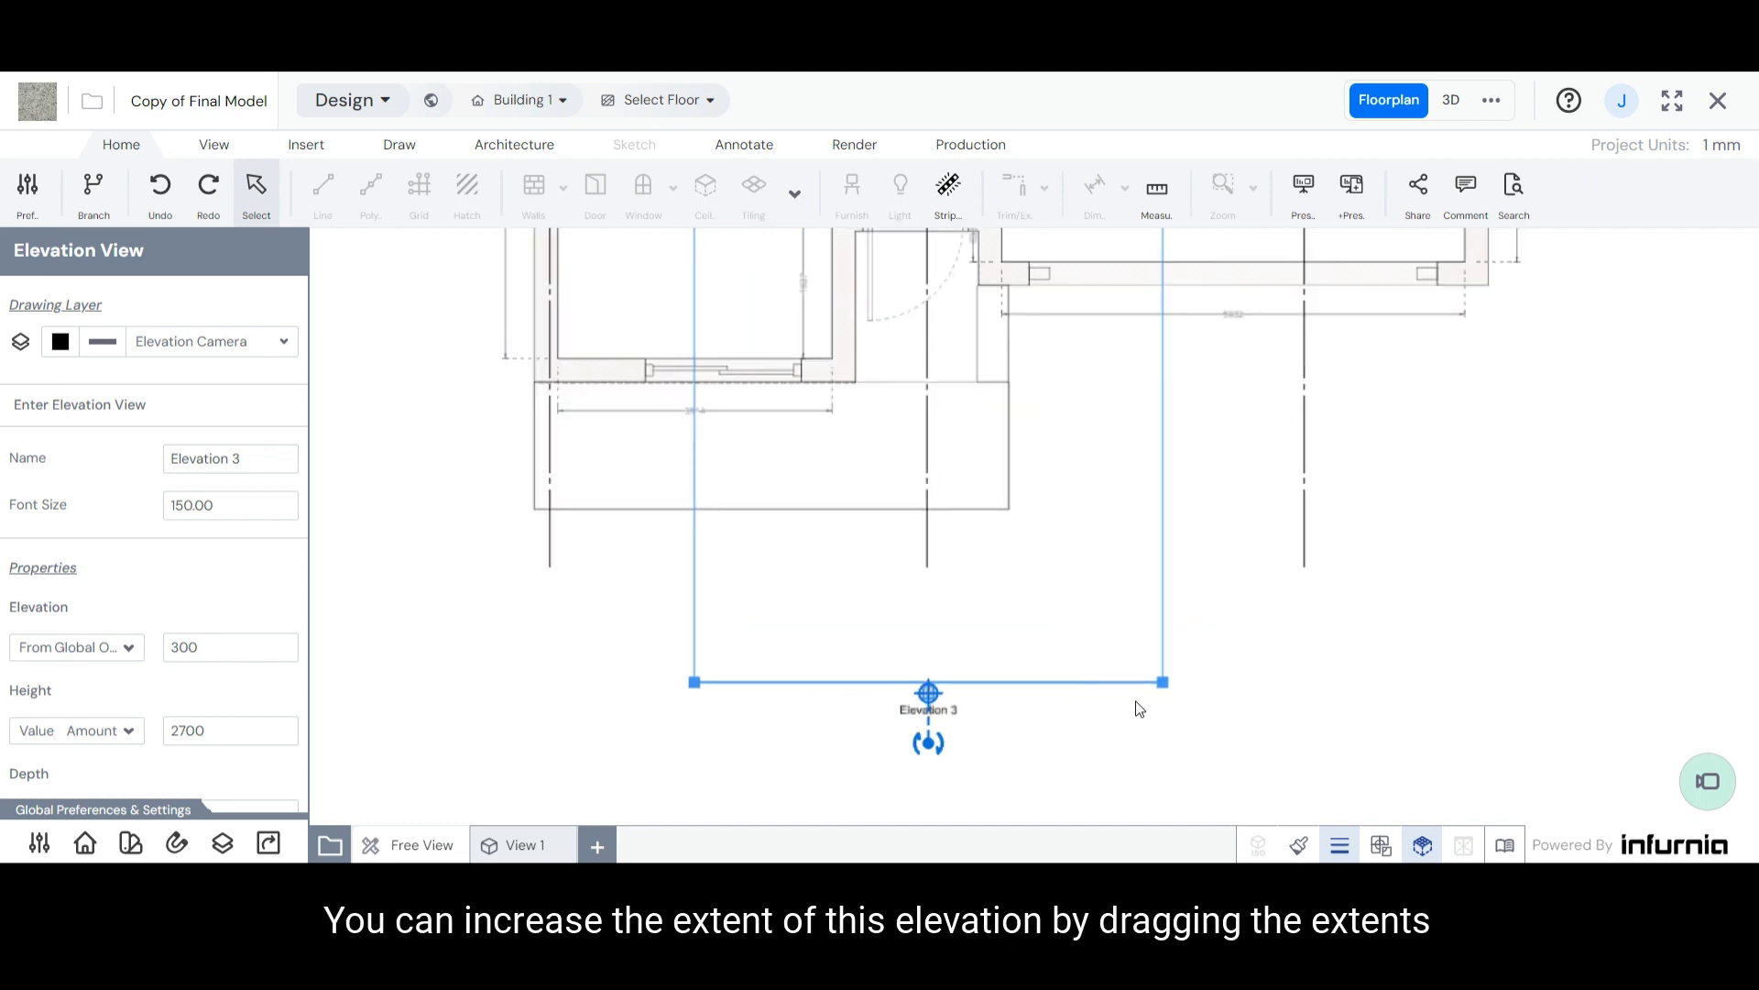
{"action": "scroll", "coordinate": [1139, 708], "scroll_direction": "down", "scroll_amount": 2}
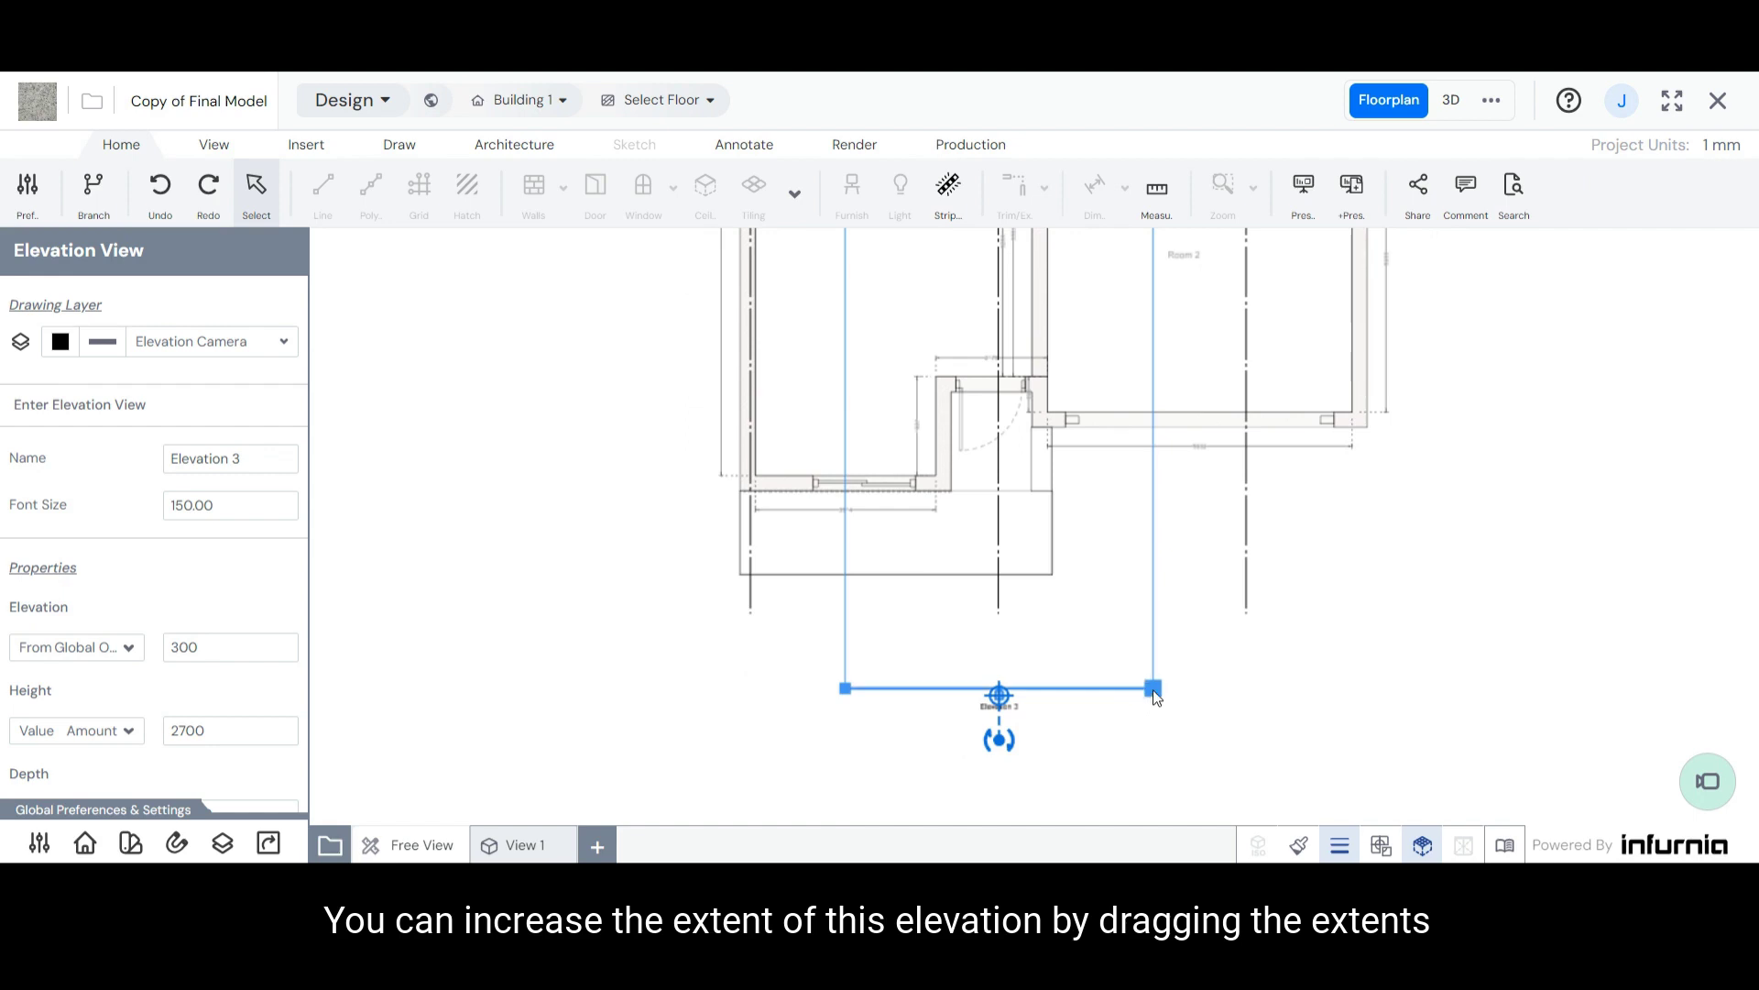
{"action": "left_click_drag", "start_coordinate": [1154, 694], "coordinate": [1435, 687]}
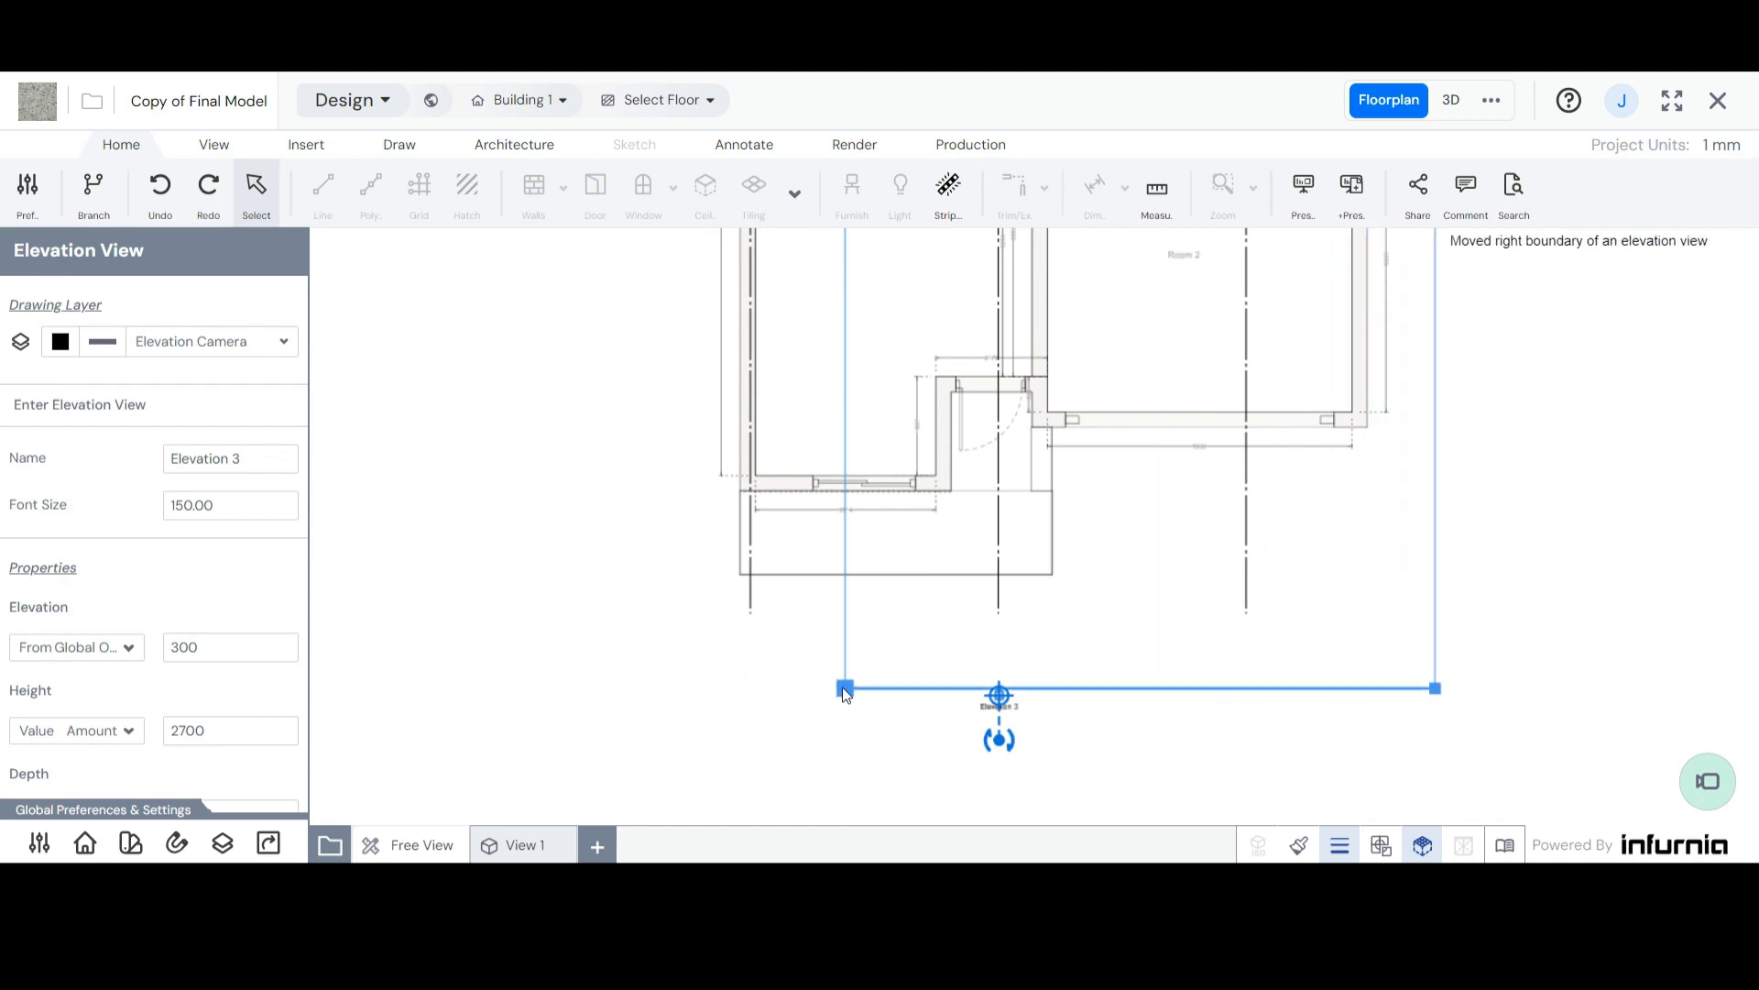
{"action": "left_click_drag", "start_coordinate": [844, 687], "coordinate": [676, 706]}
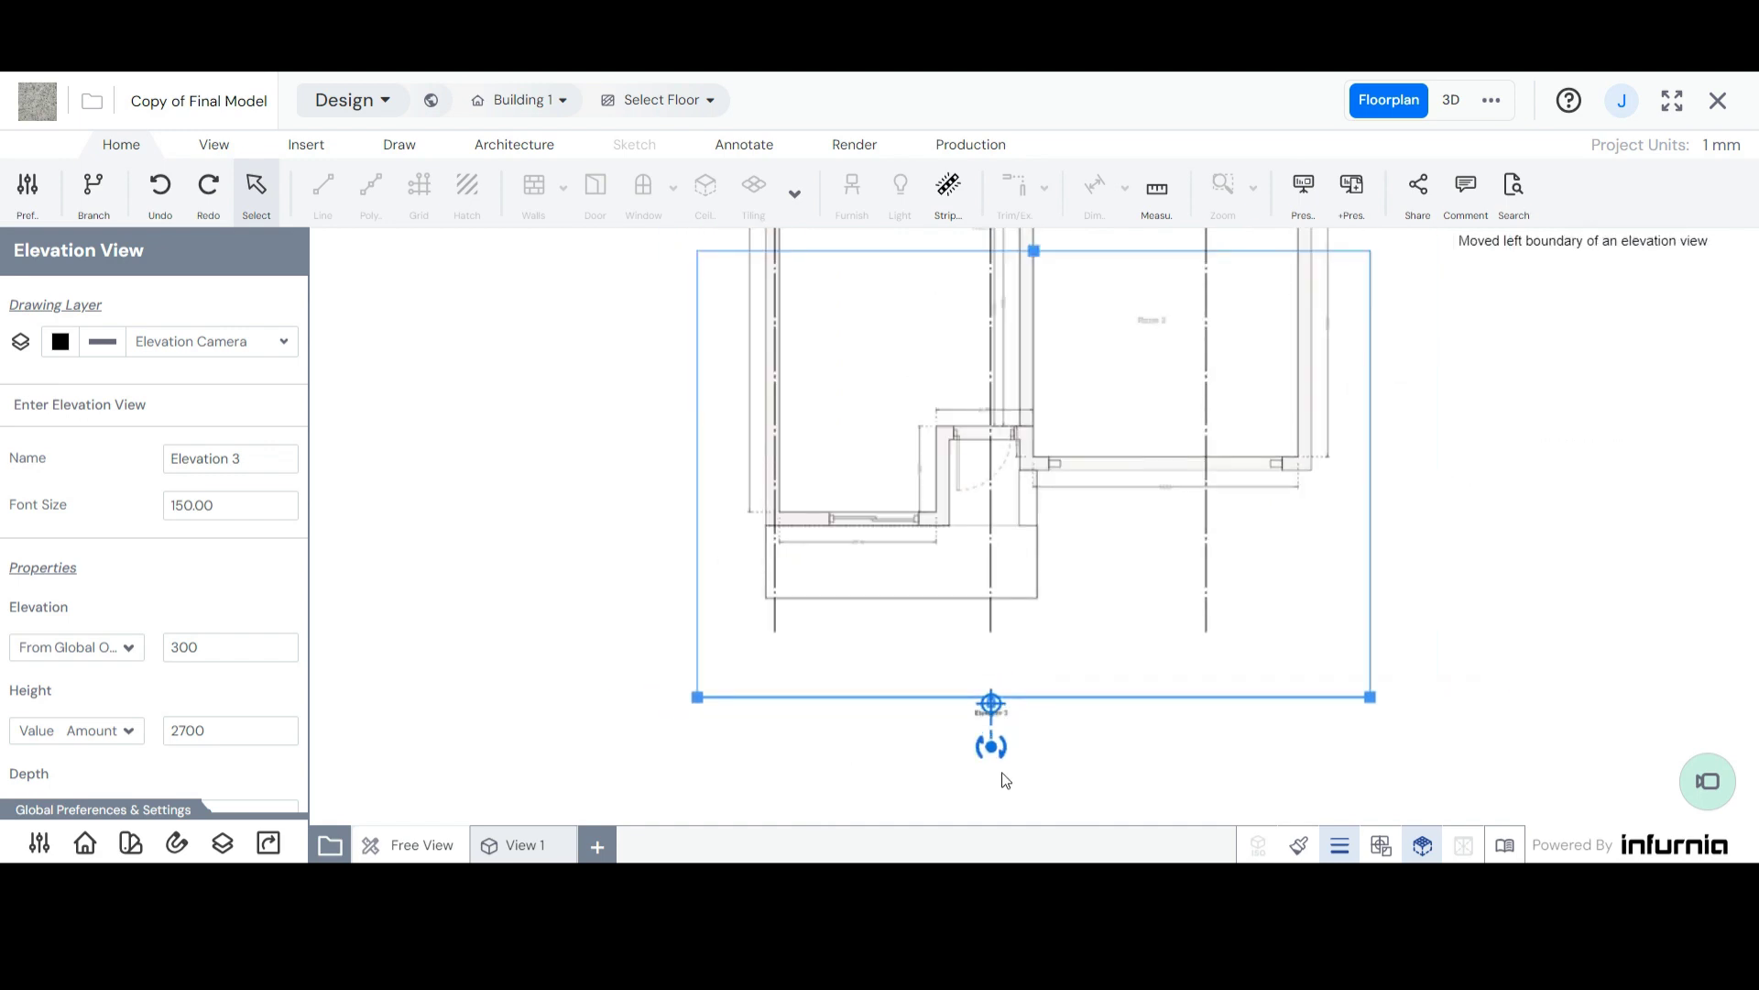
Step: Rotate the elevation tag a quarter turn sideways and turn it back to face the house
{"action": "scroll", "coordinate": [1001, 778], "scroll_direction": "up", "scroll_amount": 3}
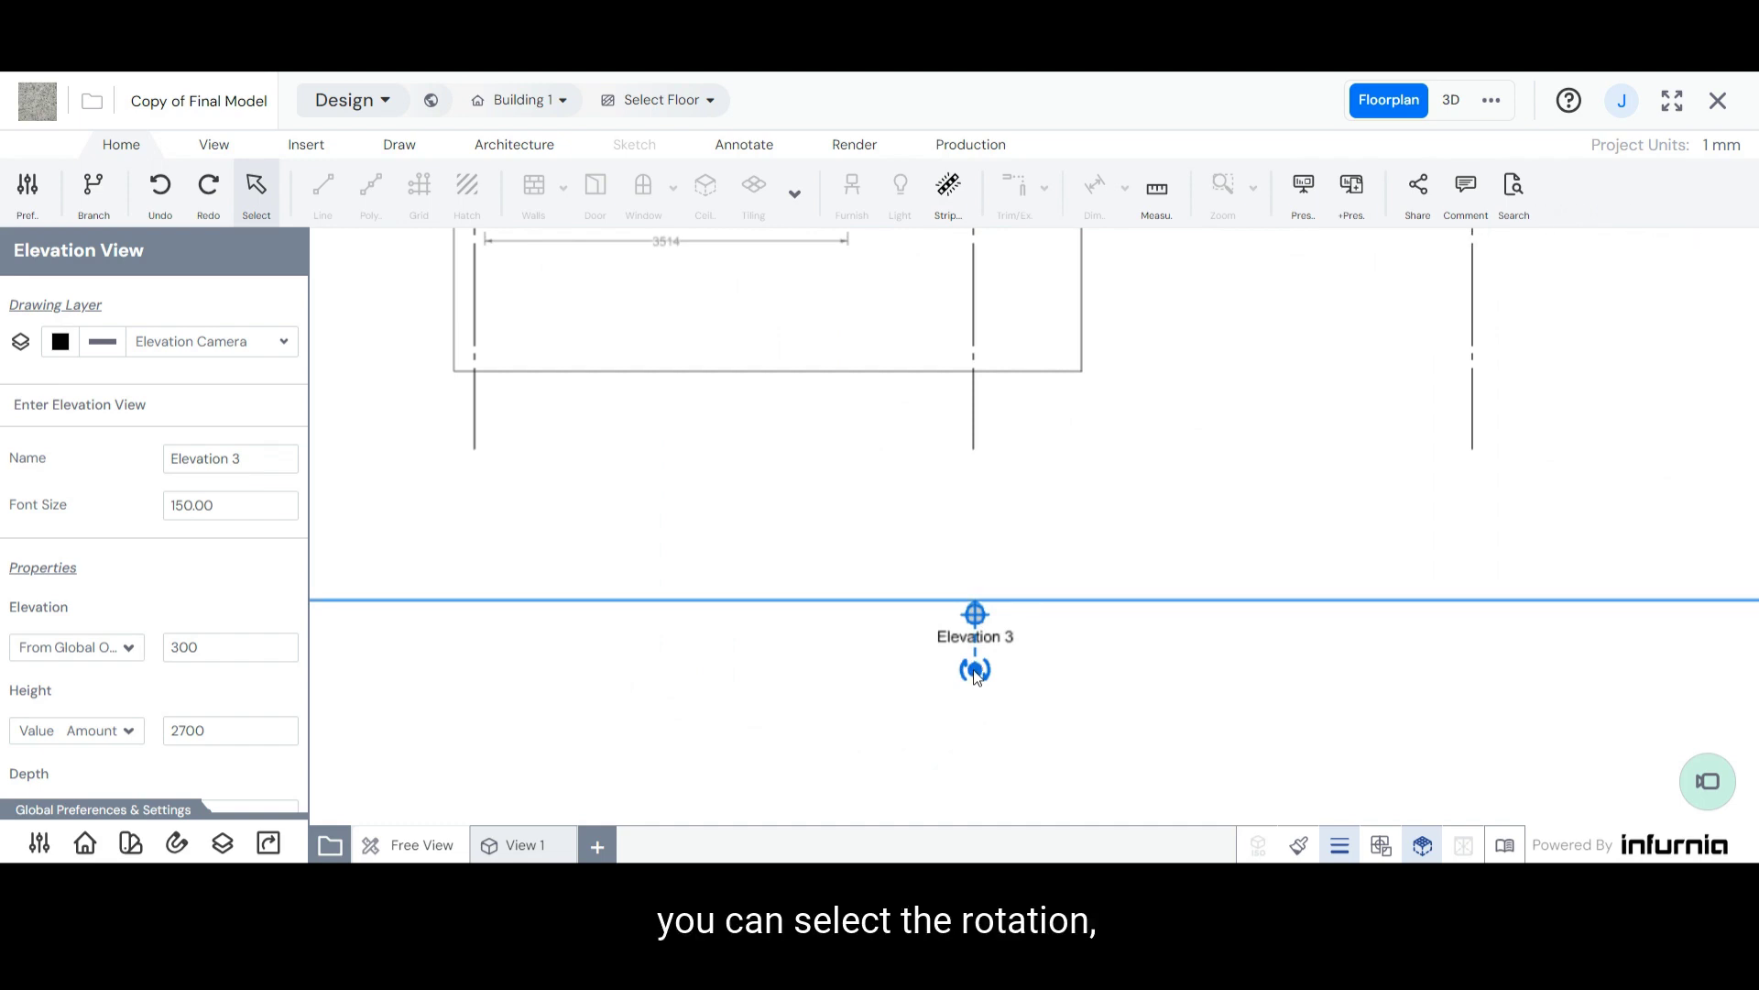
{"action": "mouse_move", "coordinate": [976, 673]}
{"action": "left_mouse_down"}
{"action": "mouse_move", "coordinate": [939, 658]}
{"action": "mouse_move", "coordinate": [918, 602]}
{"action": "mouse_move", "coordinate": [921, 621]}
{"action": "left_mouse_up"}
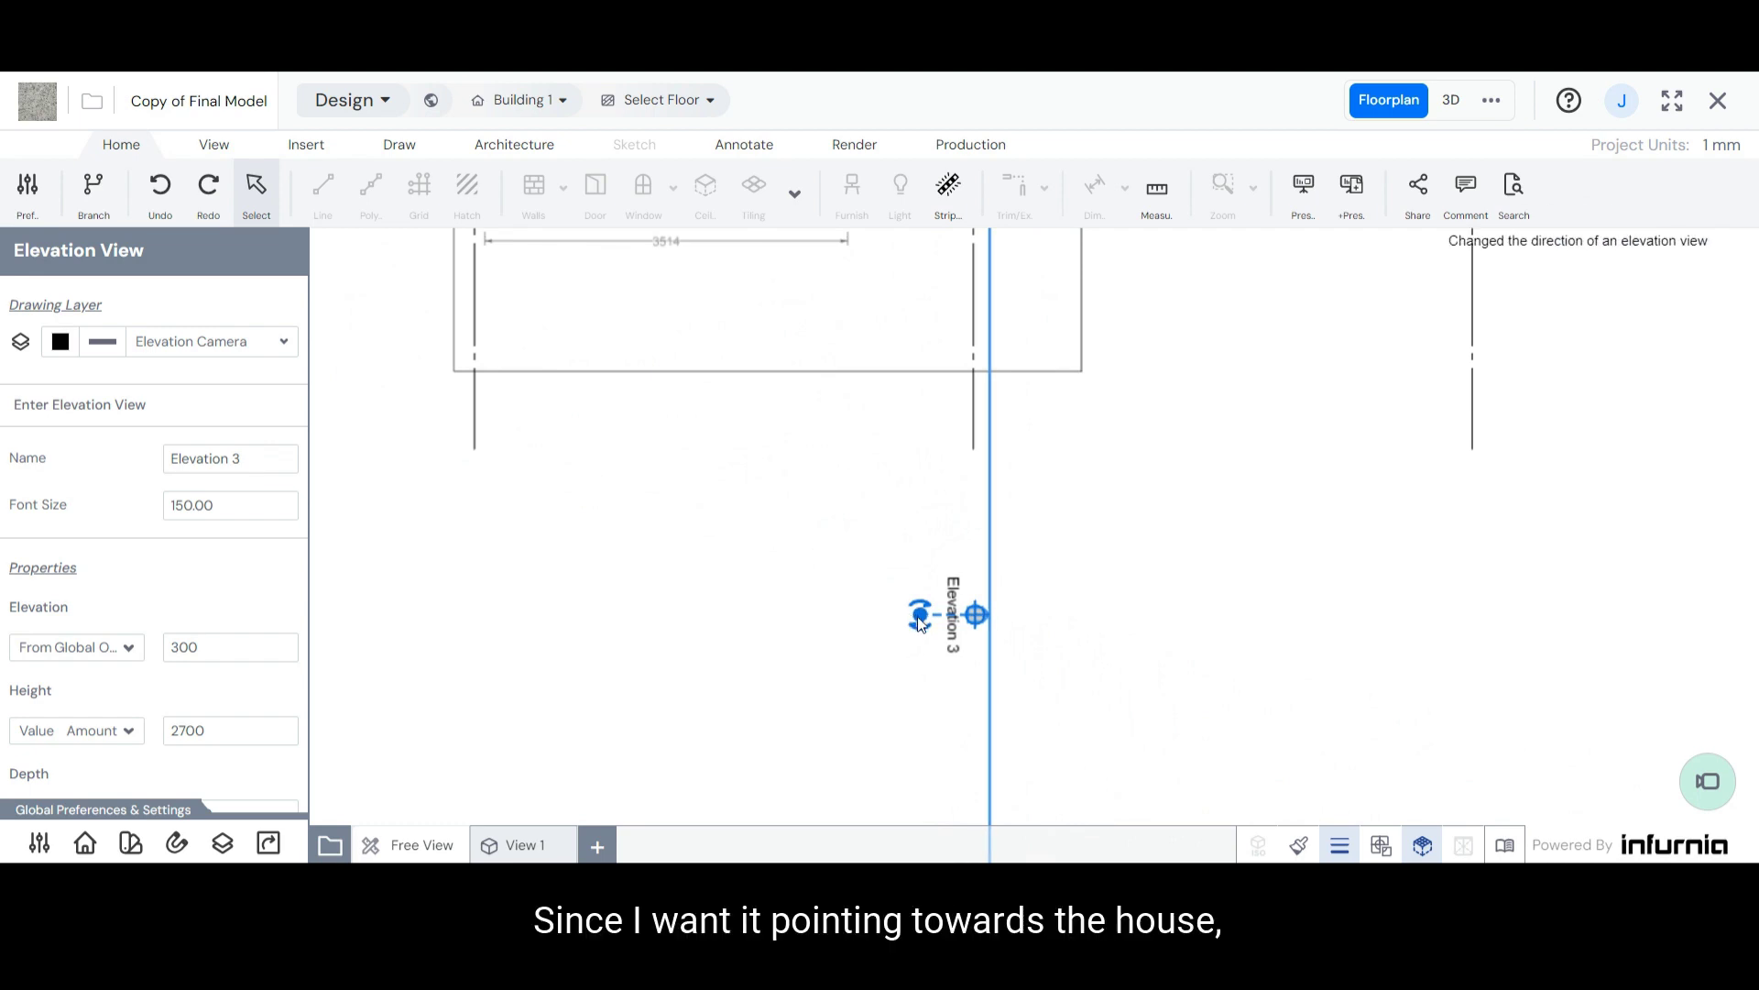
{"action": "left_click_drag", "start_coordinate": [921, 622], "coordinate": [973, 723]}
{"action": "scroll", "coordinate": [908, 510], "scroll_direction": "down", "scroll_amount": 3}
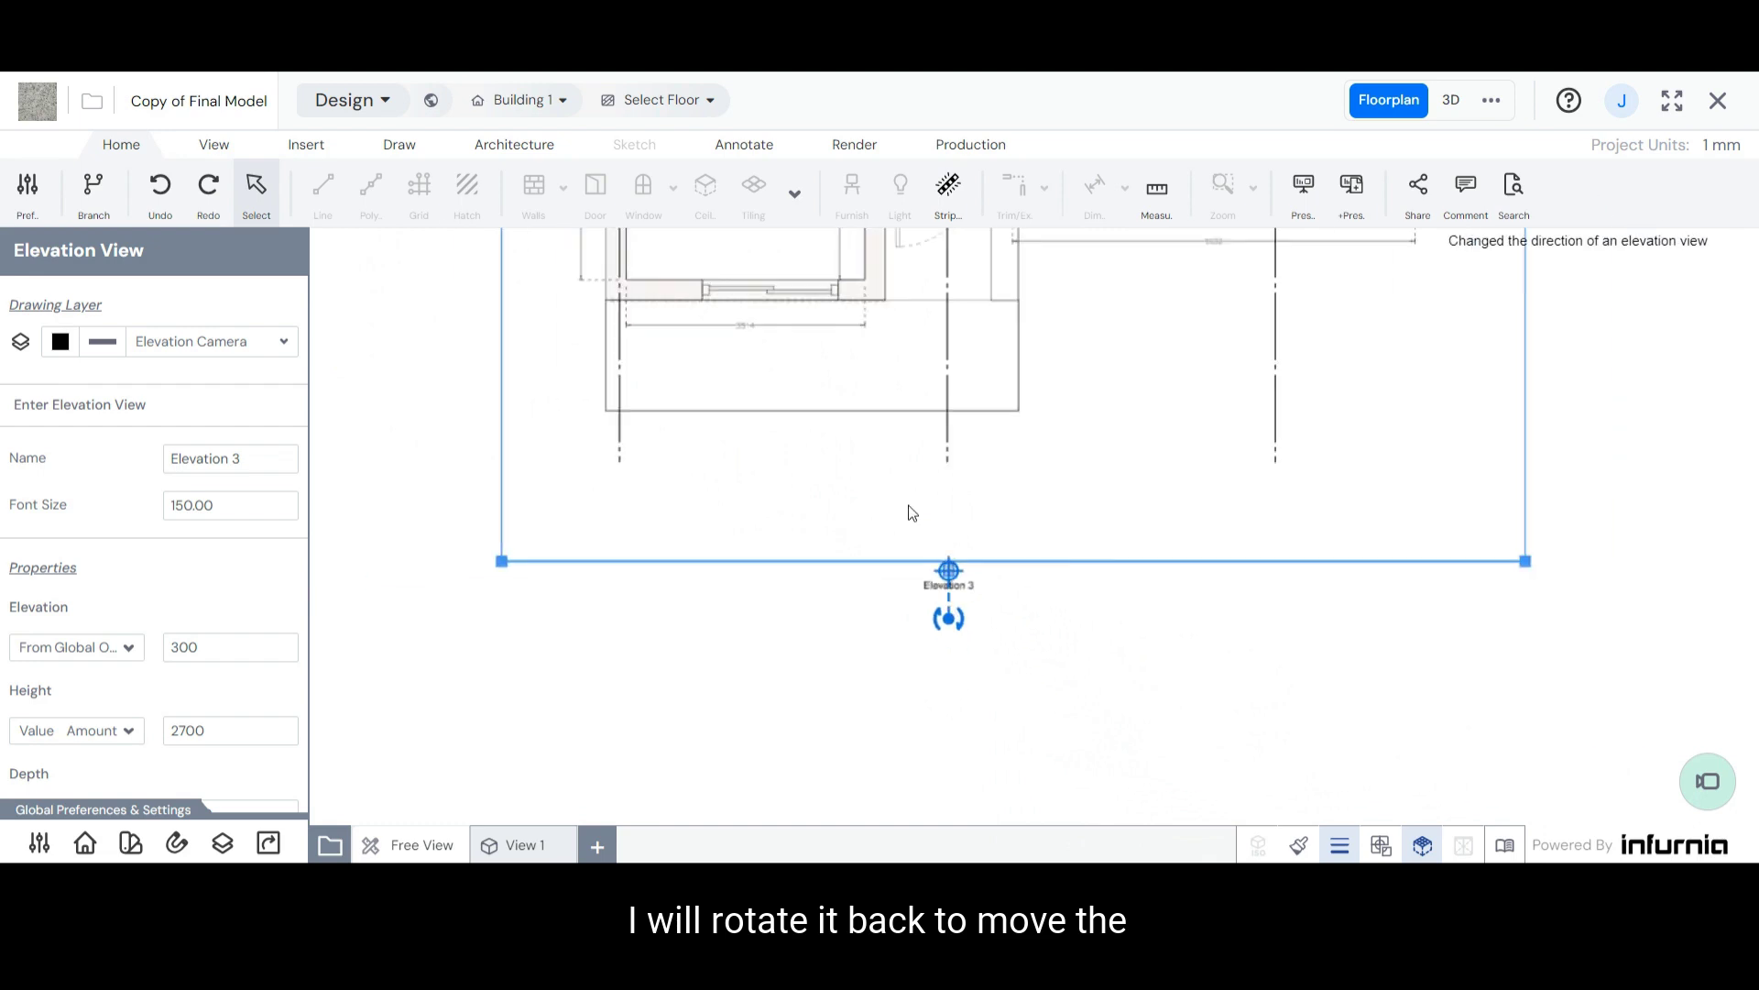
Step: Move the elevation tag slightly towards the house and extend the view depth to about 10300 mm
{"action": "scroll", "coordinate": [934, 641], "scroll_direction": "up", "scroll_amount": 1}
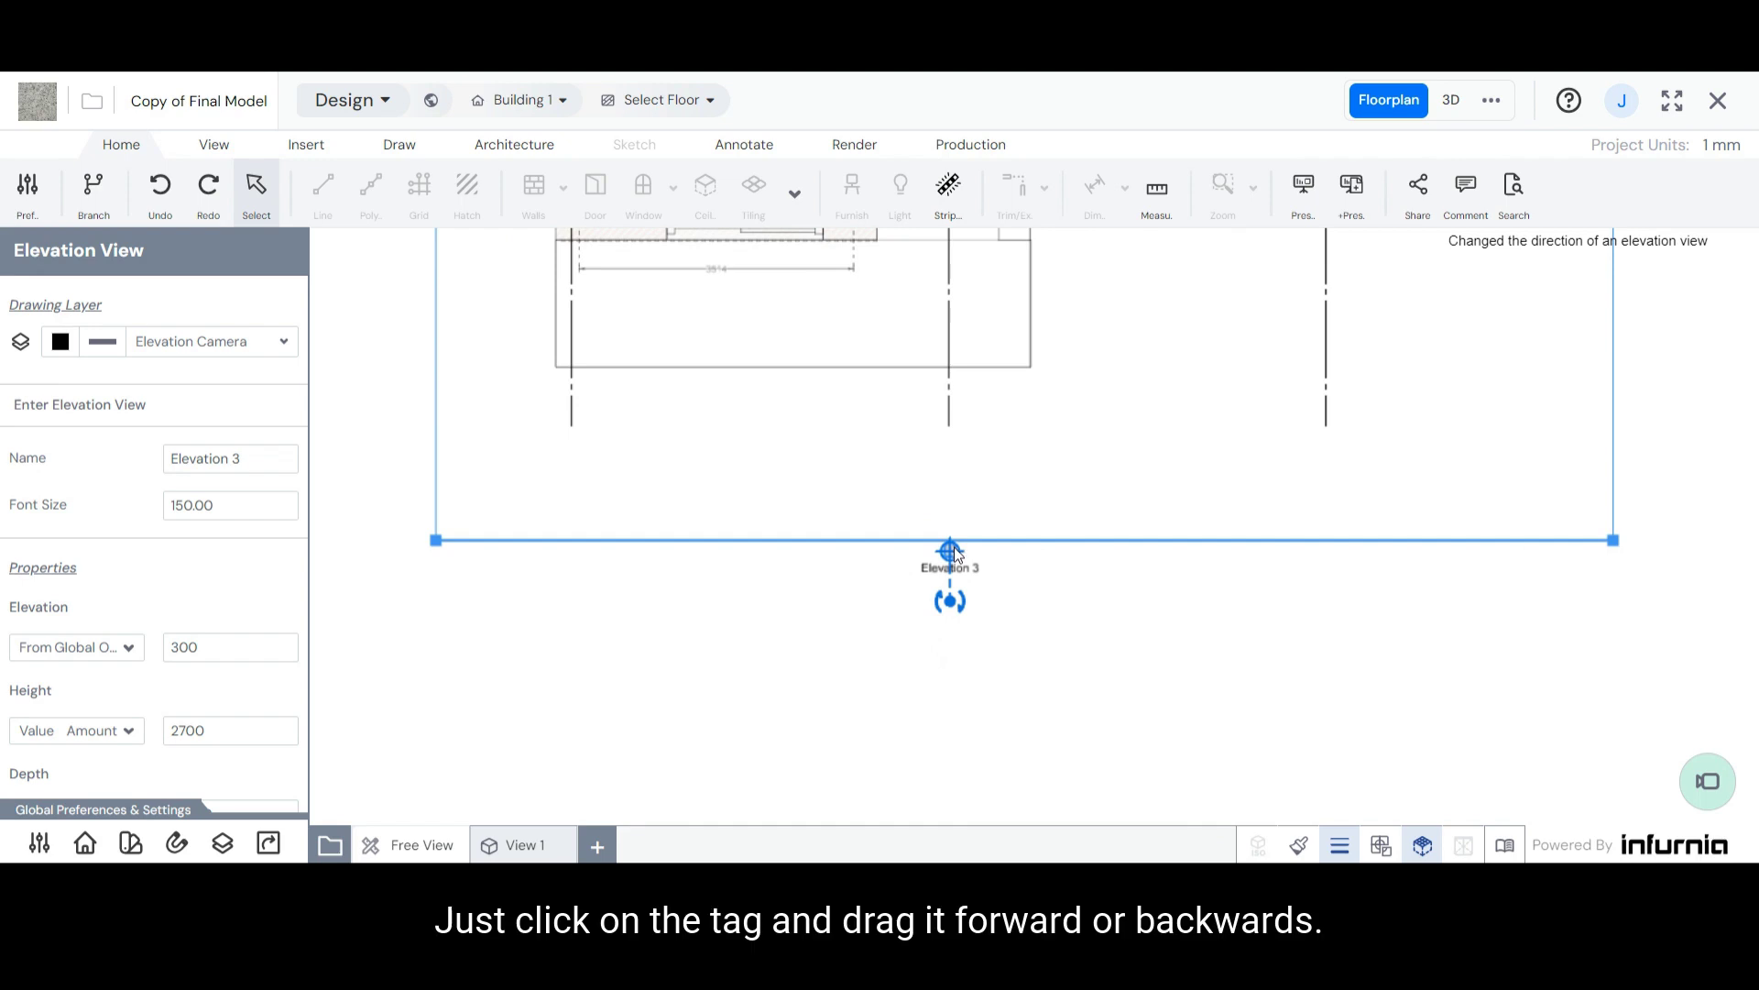
{"action": "left_click_drag", "start_coordinate": [955, 565], "coordinate": [934, 536]}
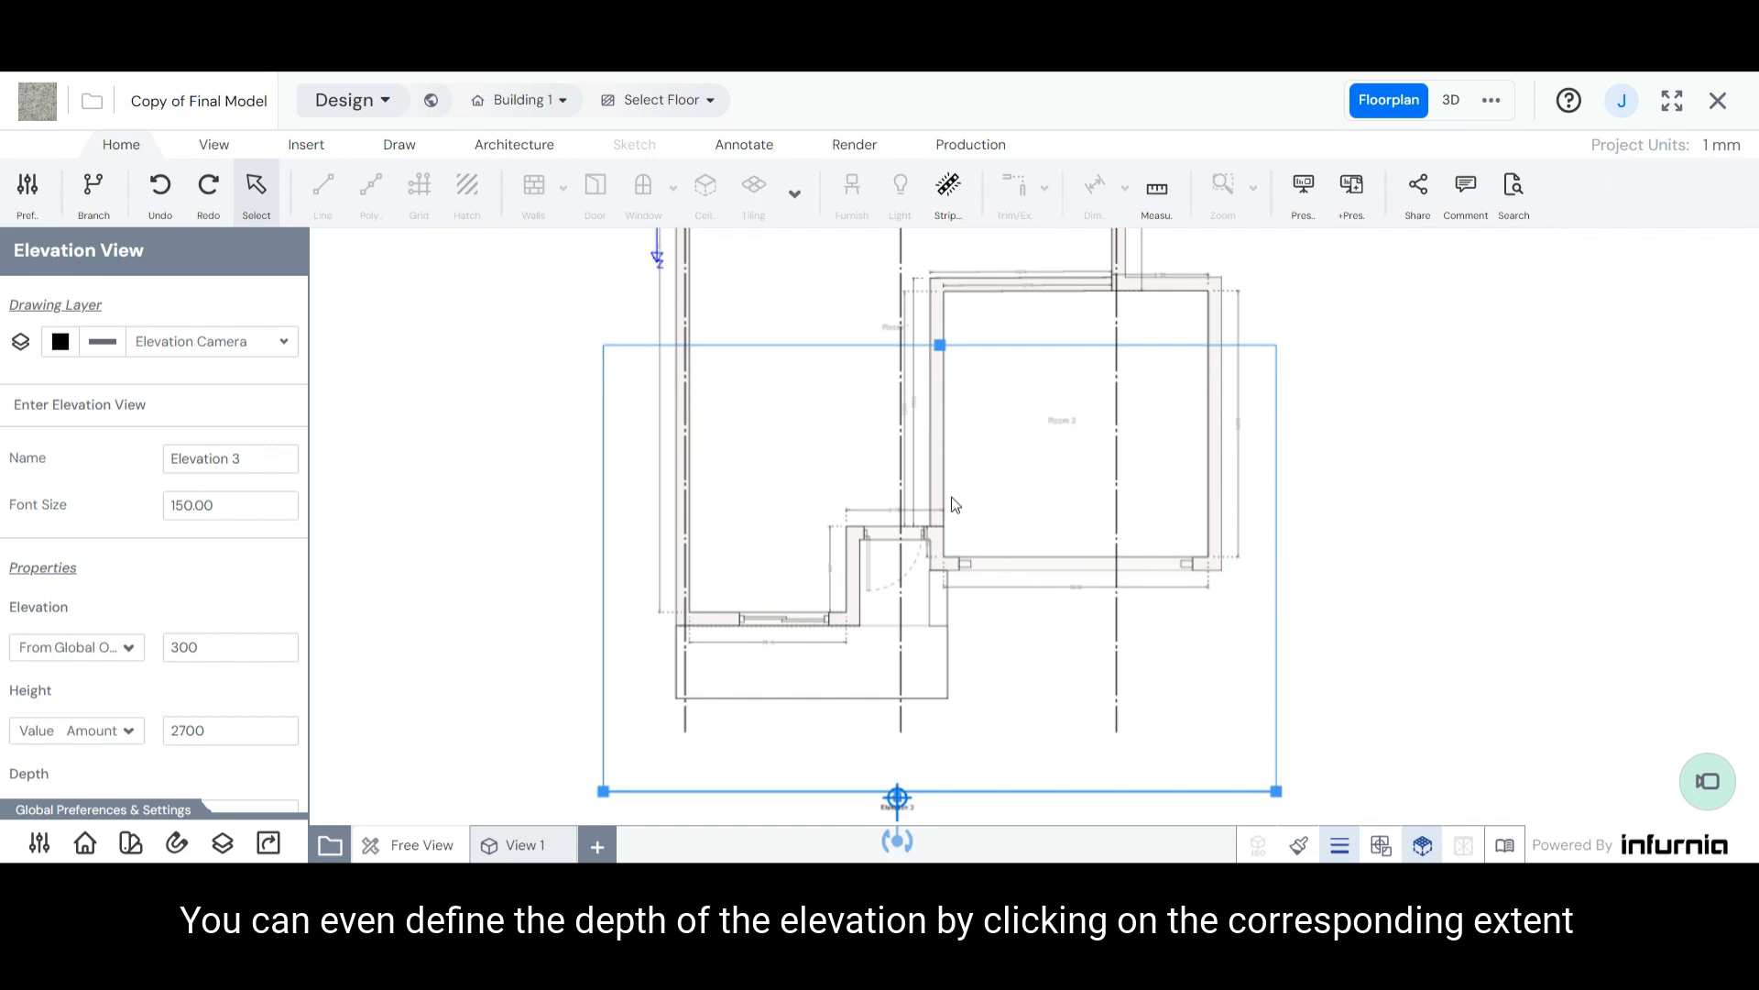
{"action": "mouse_move", "coordinate": [942, 344]}
{"action": "left_mouse_down"}
{"action": "mouse_move", "coordinate": [942, 510]}
{"action": "mouse_move", "coordinate": [973, 573]}
{"action": "mouse_move", "coordinate": [953, 271]}
{"action": "mouse_move", "coordinate": [959, 349]}
{"action": "left_mouse_up"}
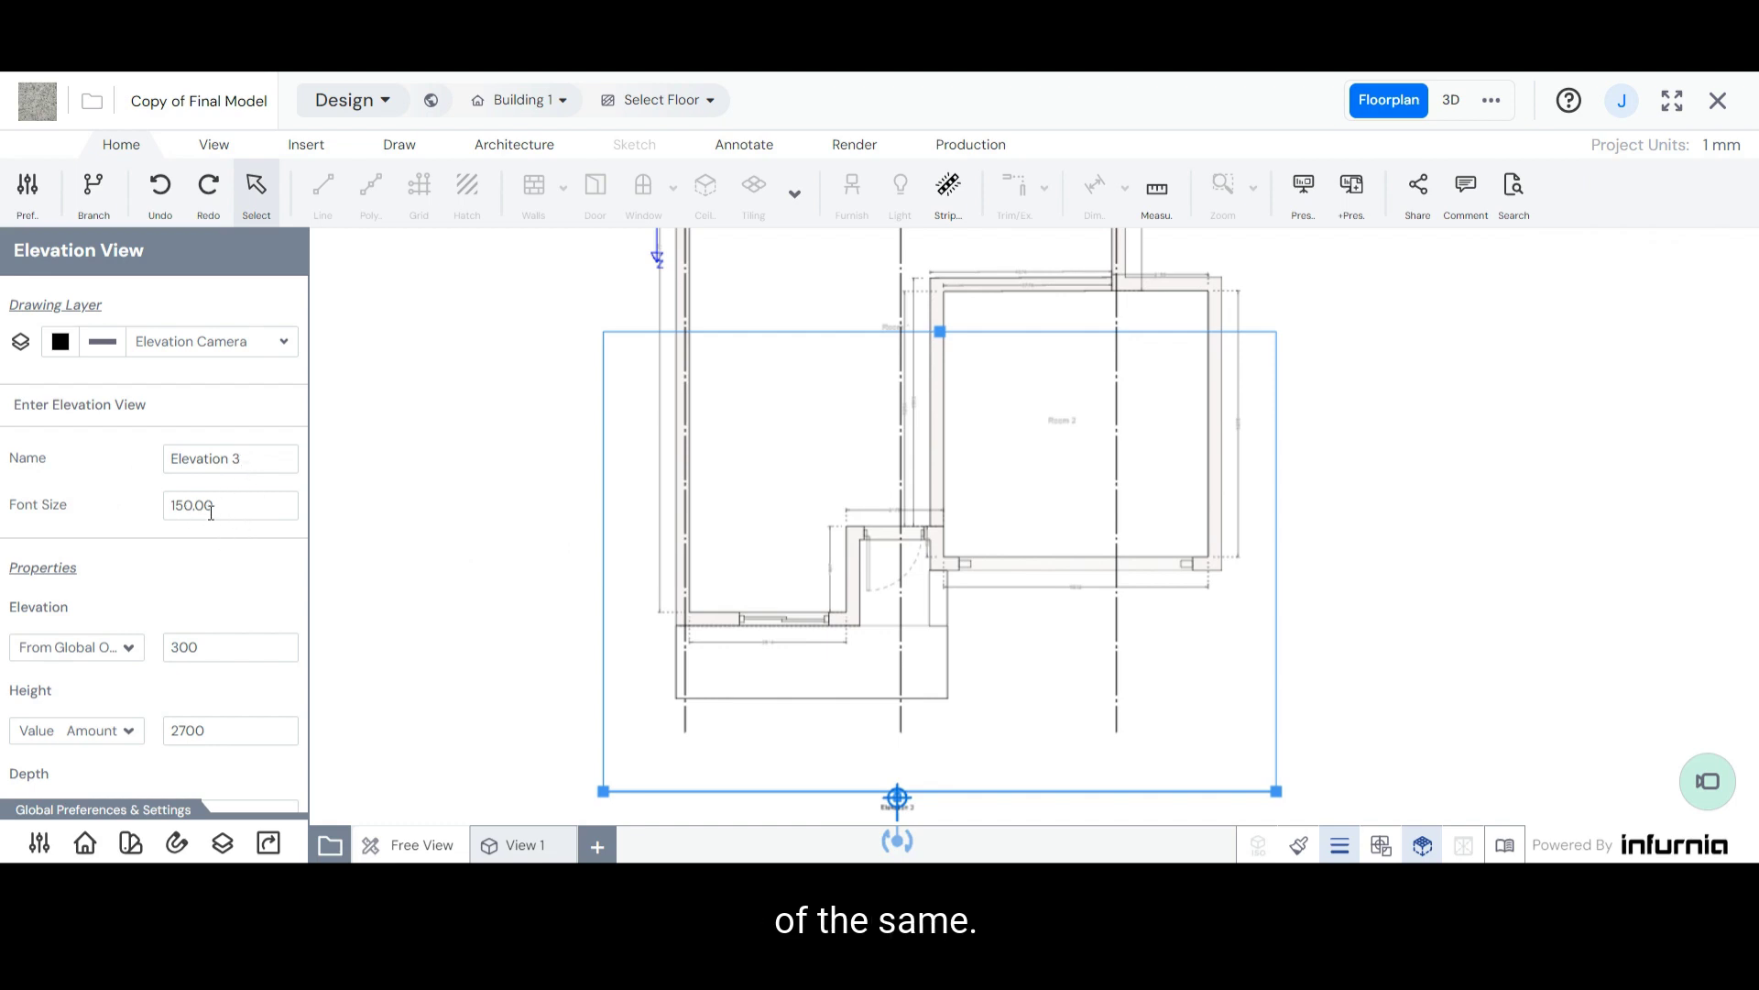
Step: Rename the elevation view as Custom
{"action": "left_click_drag", "start_coordinate": [258, 458], "coordinate": [158, 474]}
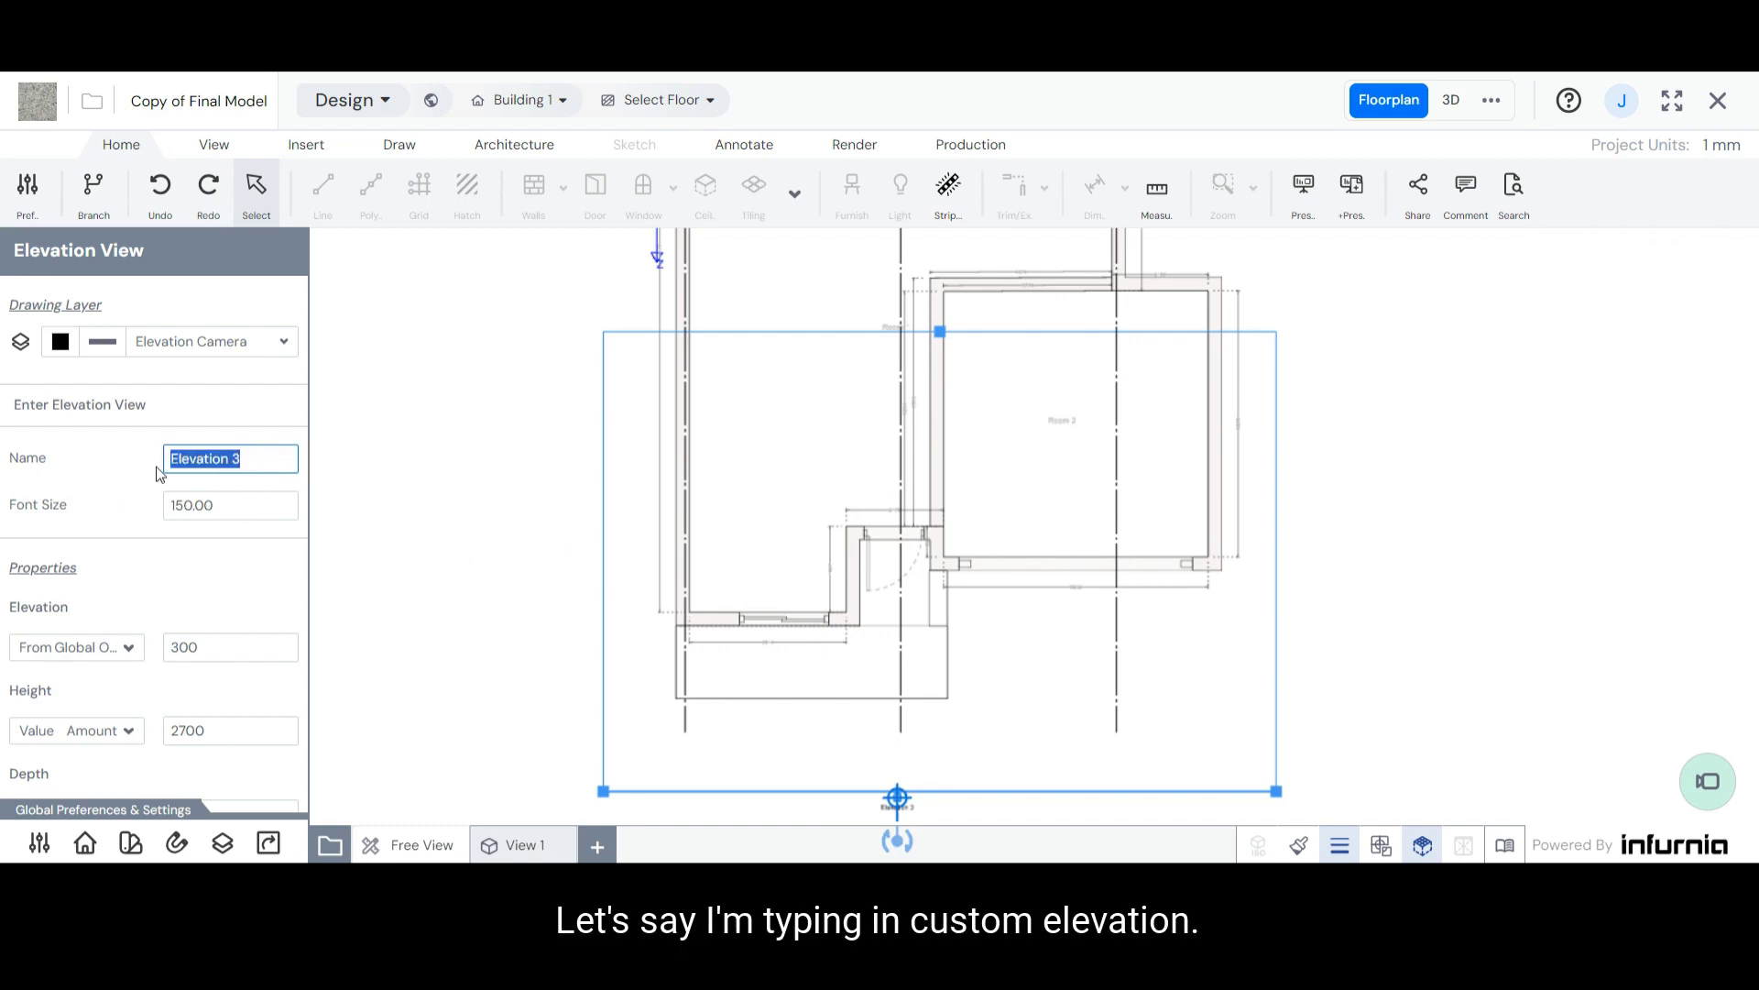
{"action": "type", "text": "Custo"}
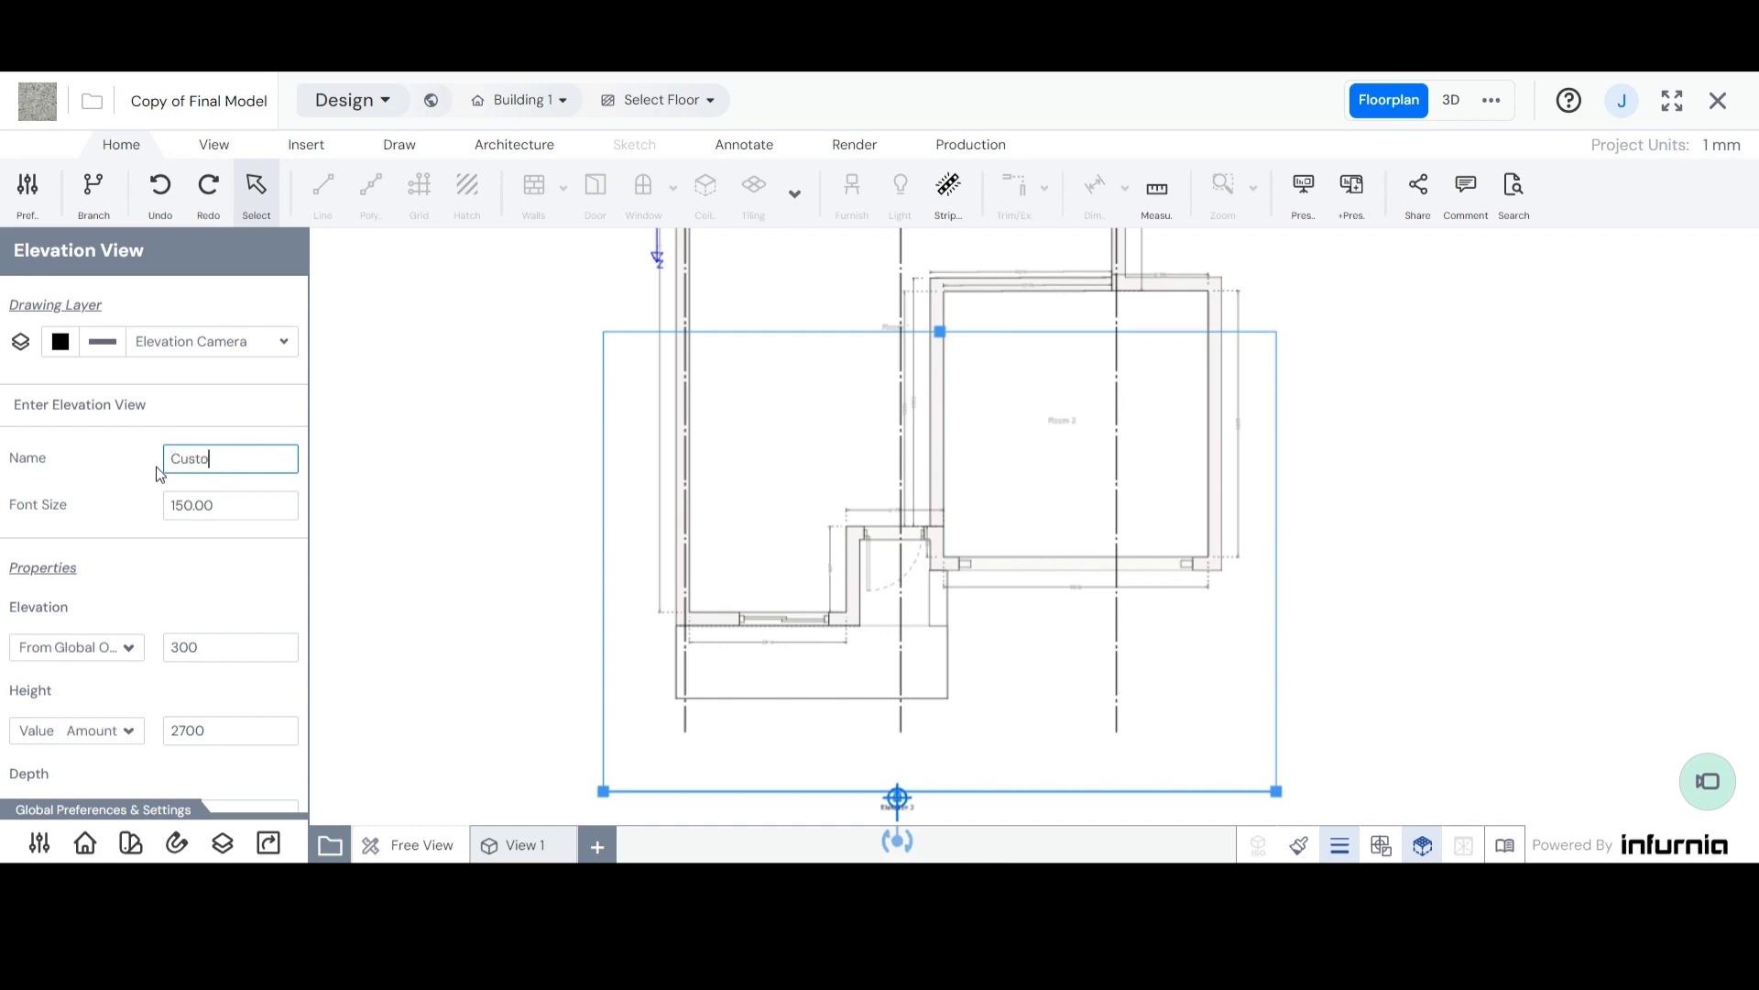
{"action": "type", "text": "m"}
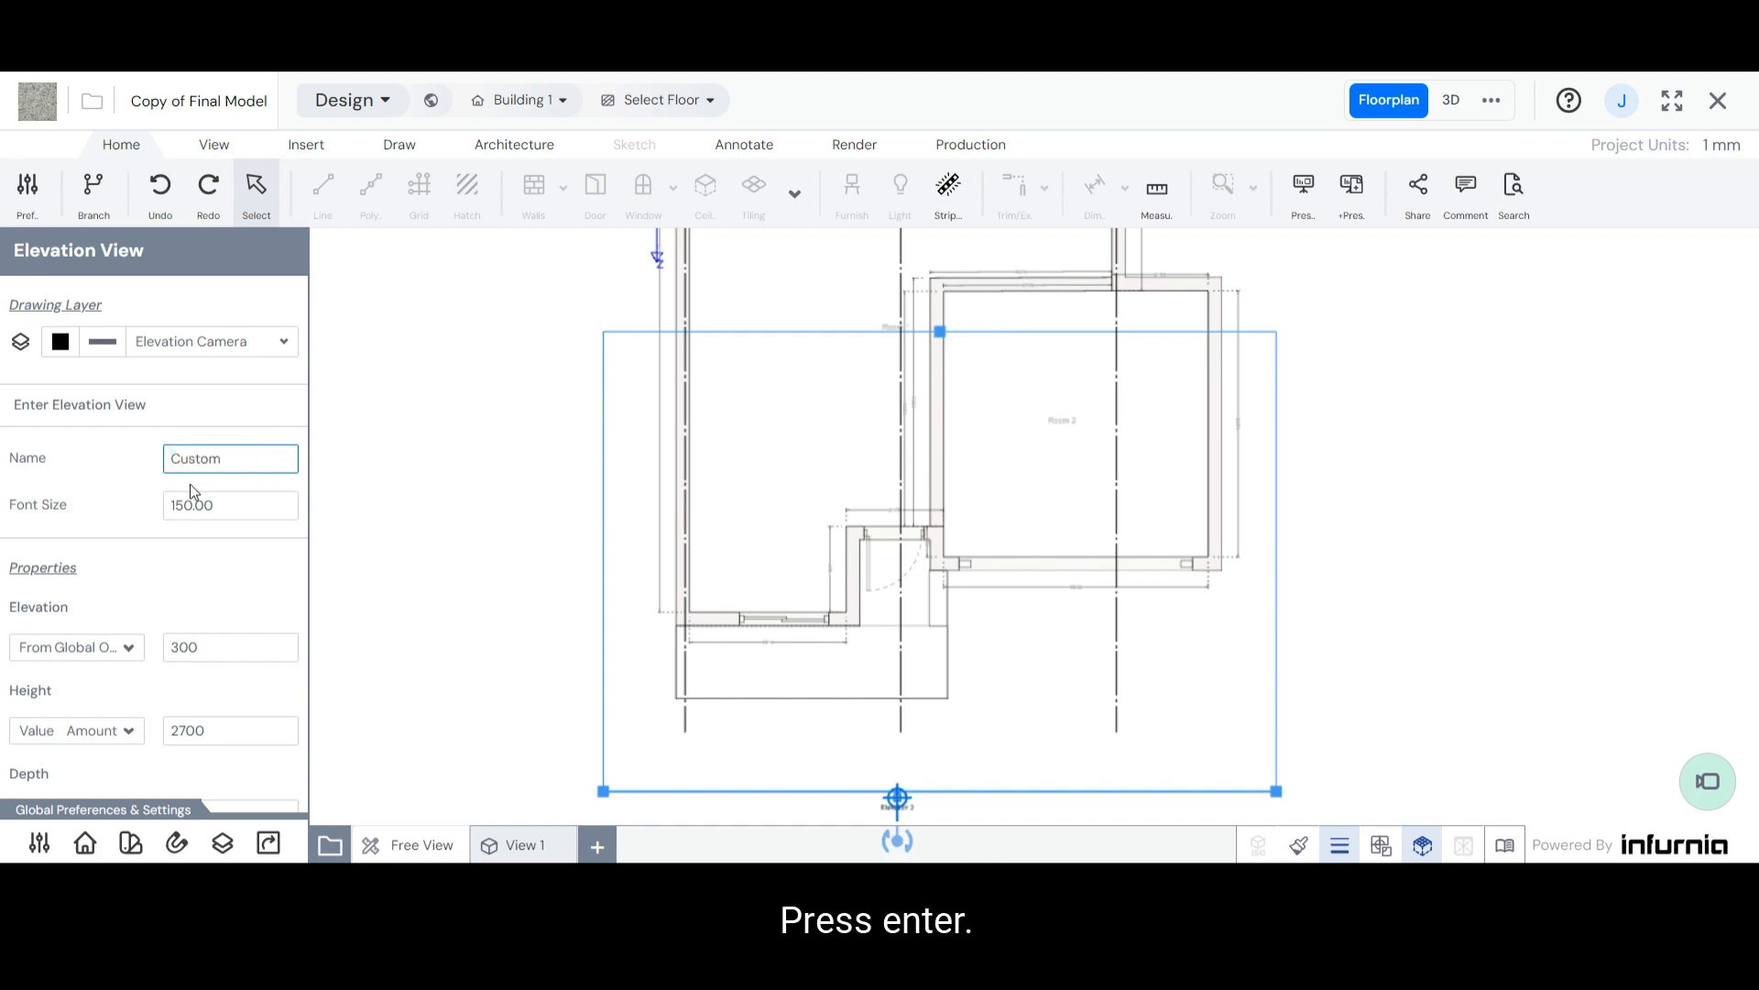
{"action": "key", "text": "Return"}
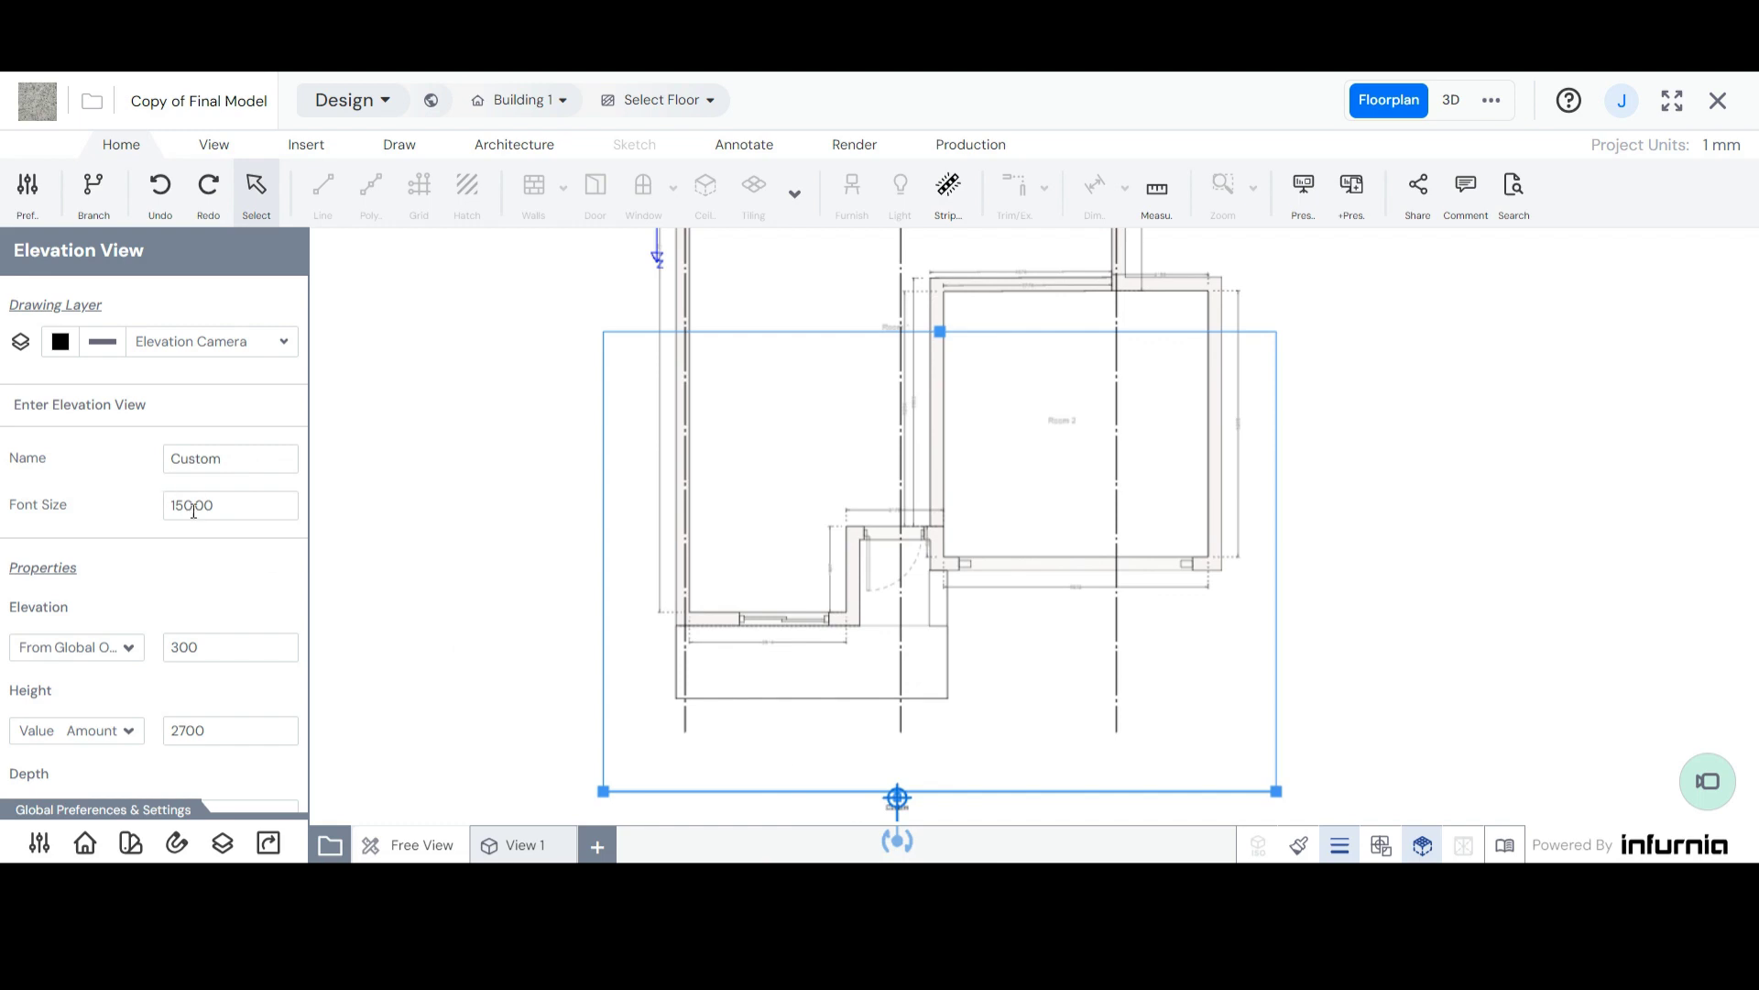
{"action": "scroll", "coordinate": [903, 805], "scroll_direction": "up", "scroll_amount": 5}
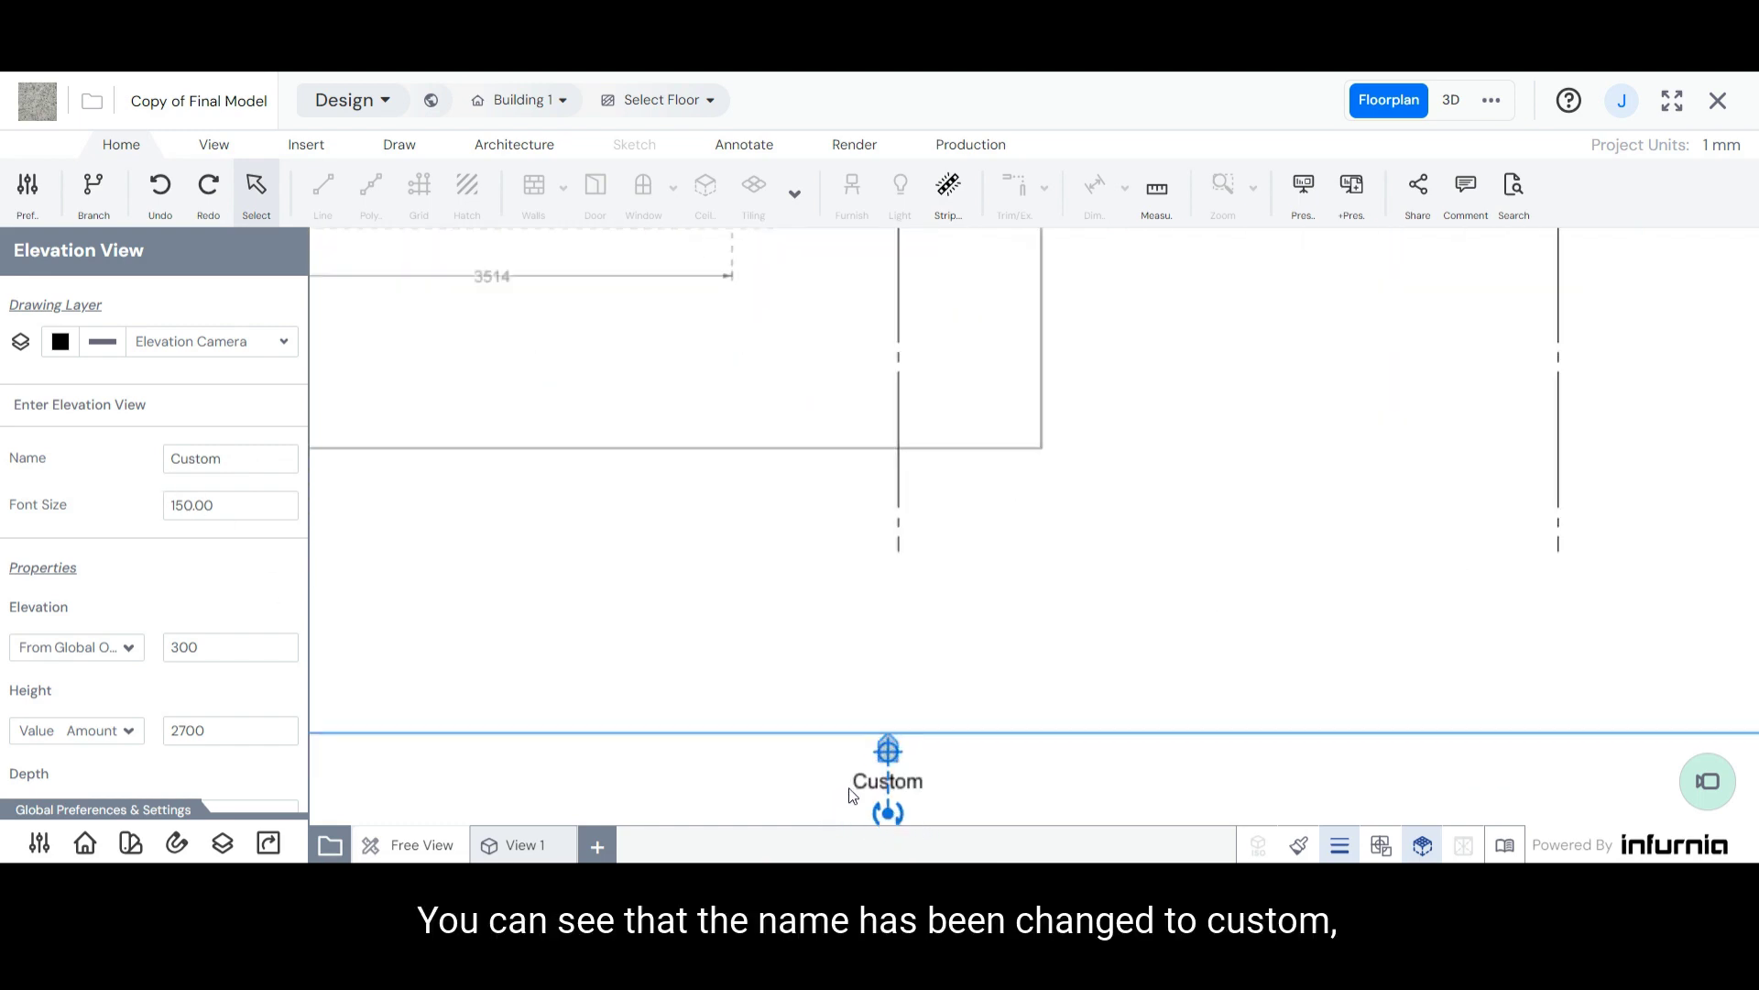
Step: Set the Custom elevation tag's font size to 250 and review its elevation, height and depth properties
{"action": "left_click", "coordinate": [164, 504]}
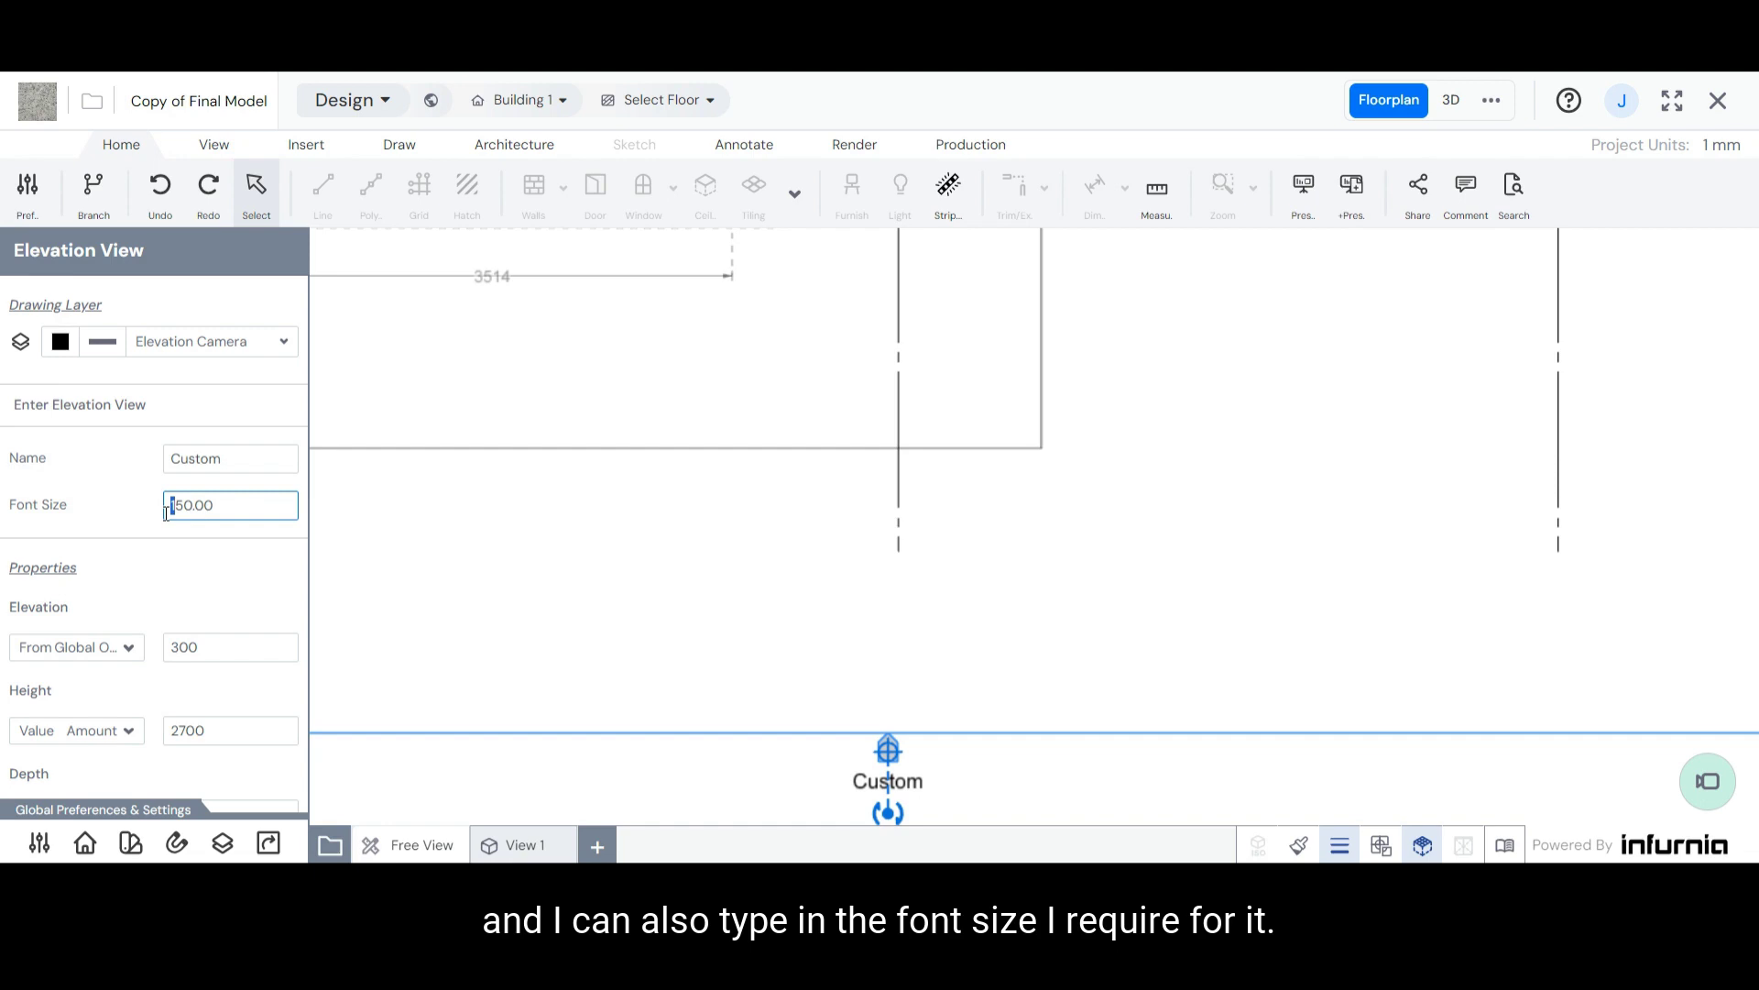
{"action": "type", "text": "2"}
{"action": "key", "text": "Return"}
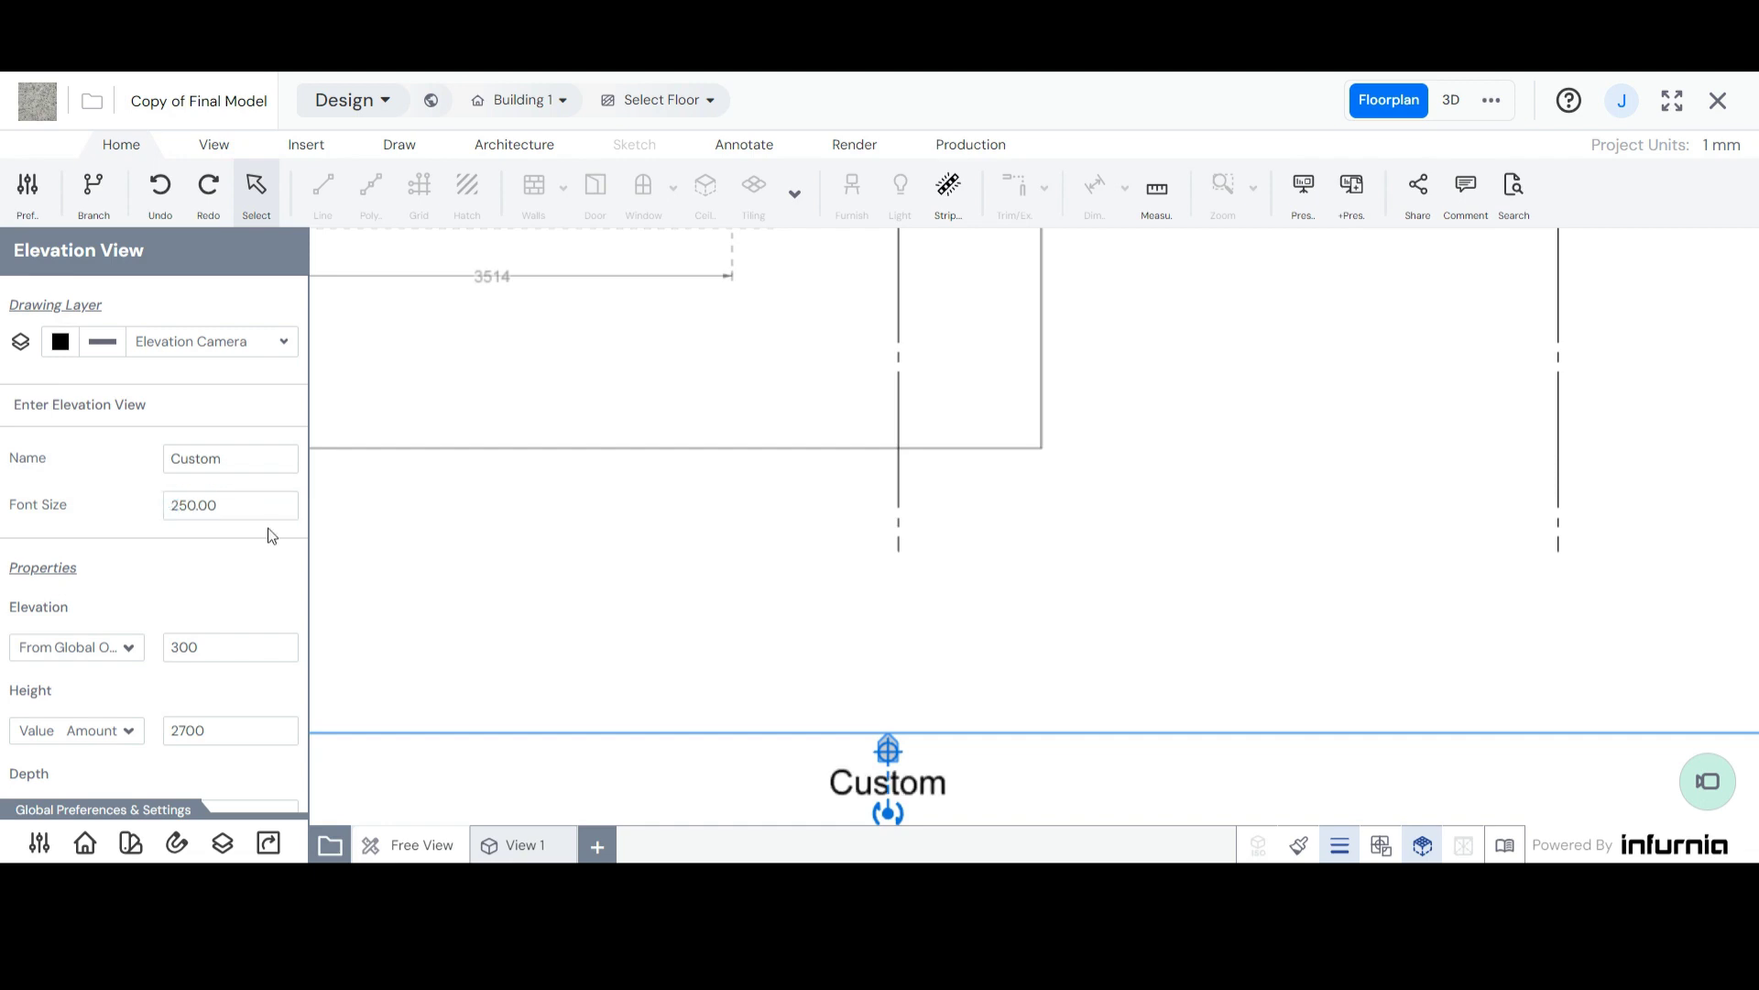
{"action": "scroll", "coordinate": [860, 573], "scroll_direction": "down", "scroll_amount": 2}
{"action": "scroll", "coordinate": [804, 792], "scroll_direction": "up", "scroll_amount": 1}
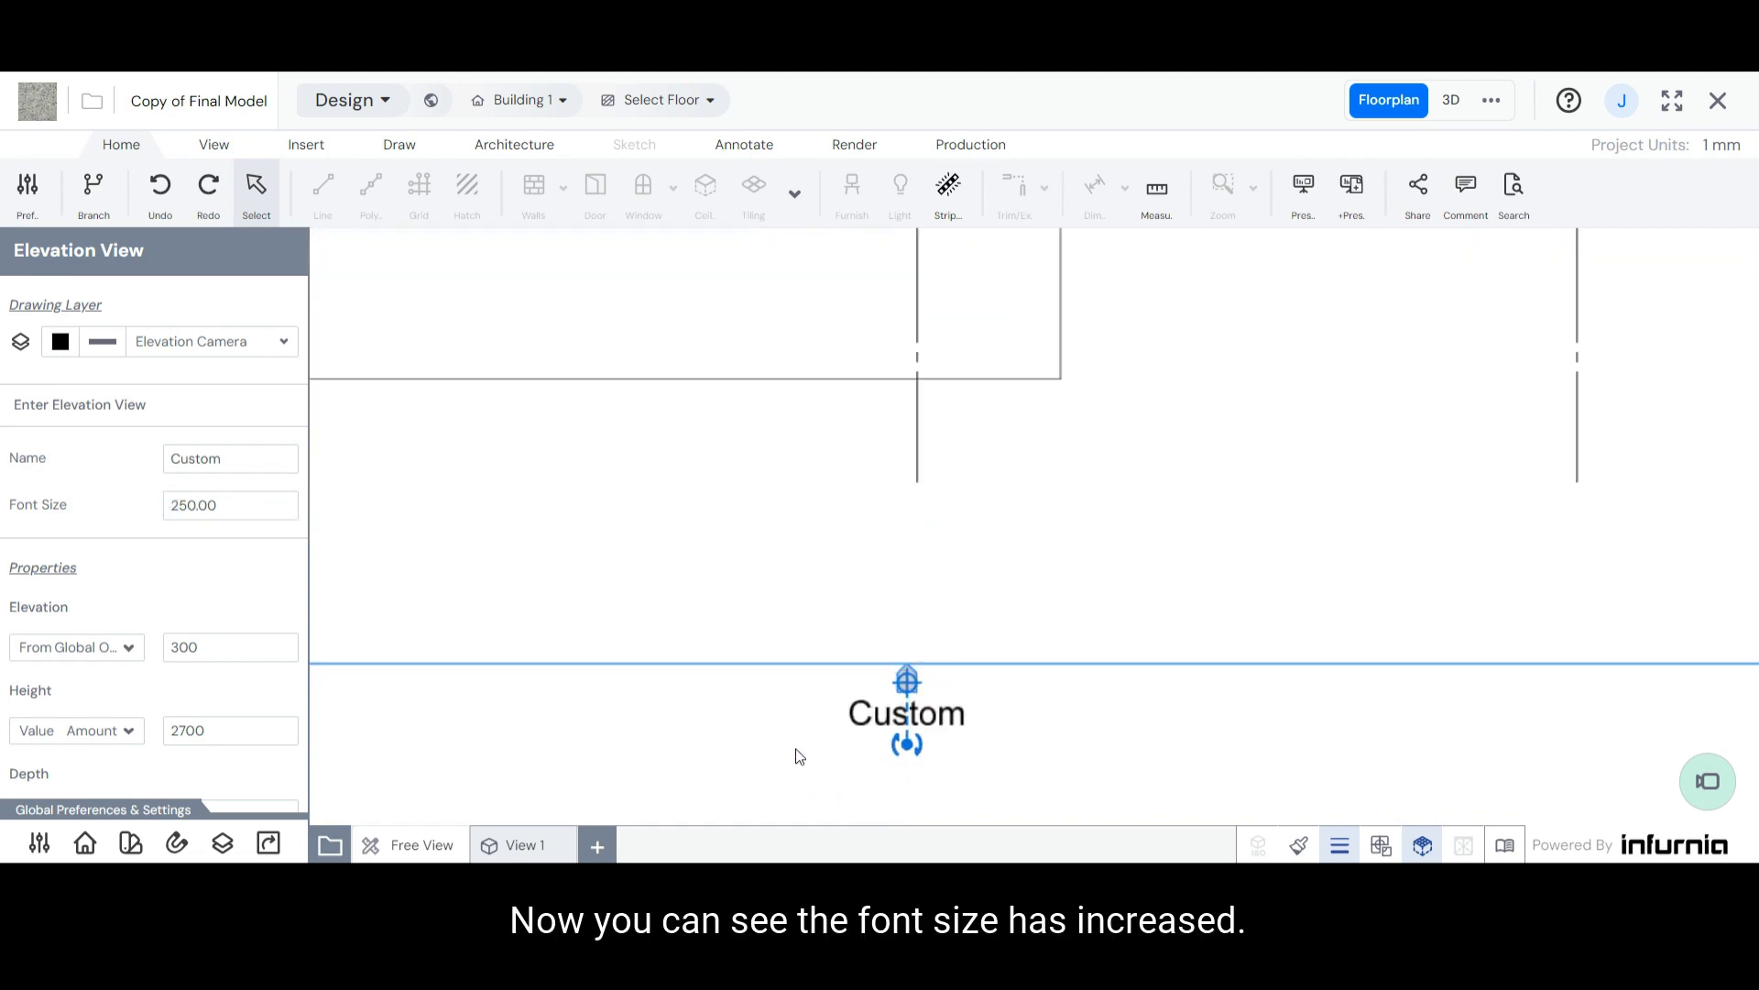
{"action": "scroll", "coordinate": [206, 571], "scroll_direction": "down", "scroll_amount": 1}
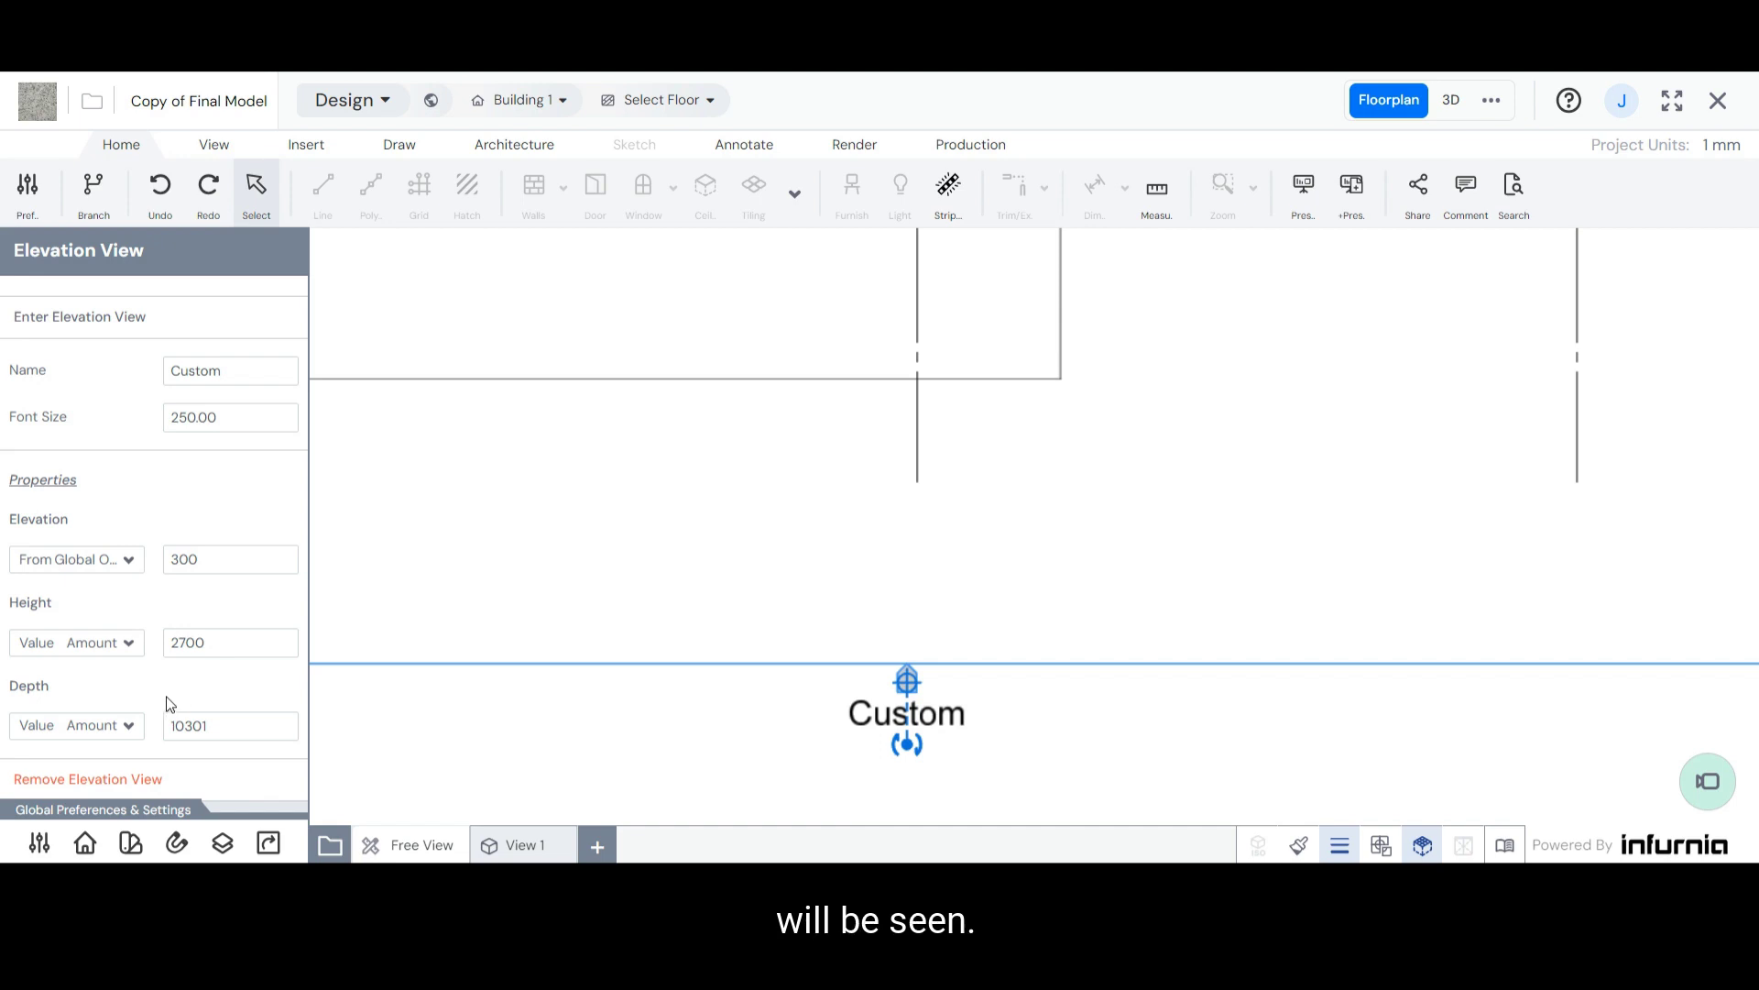
{"action": "scroll", "coordinate": [170, 704], "scroll_direction": "up", "scroll_amount": 2}
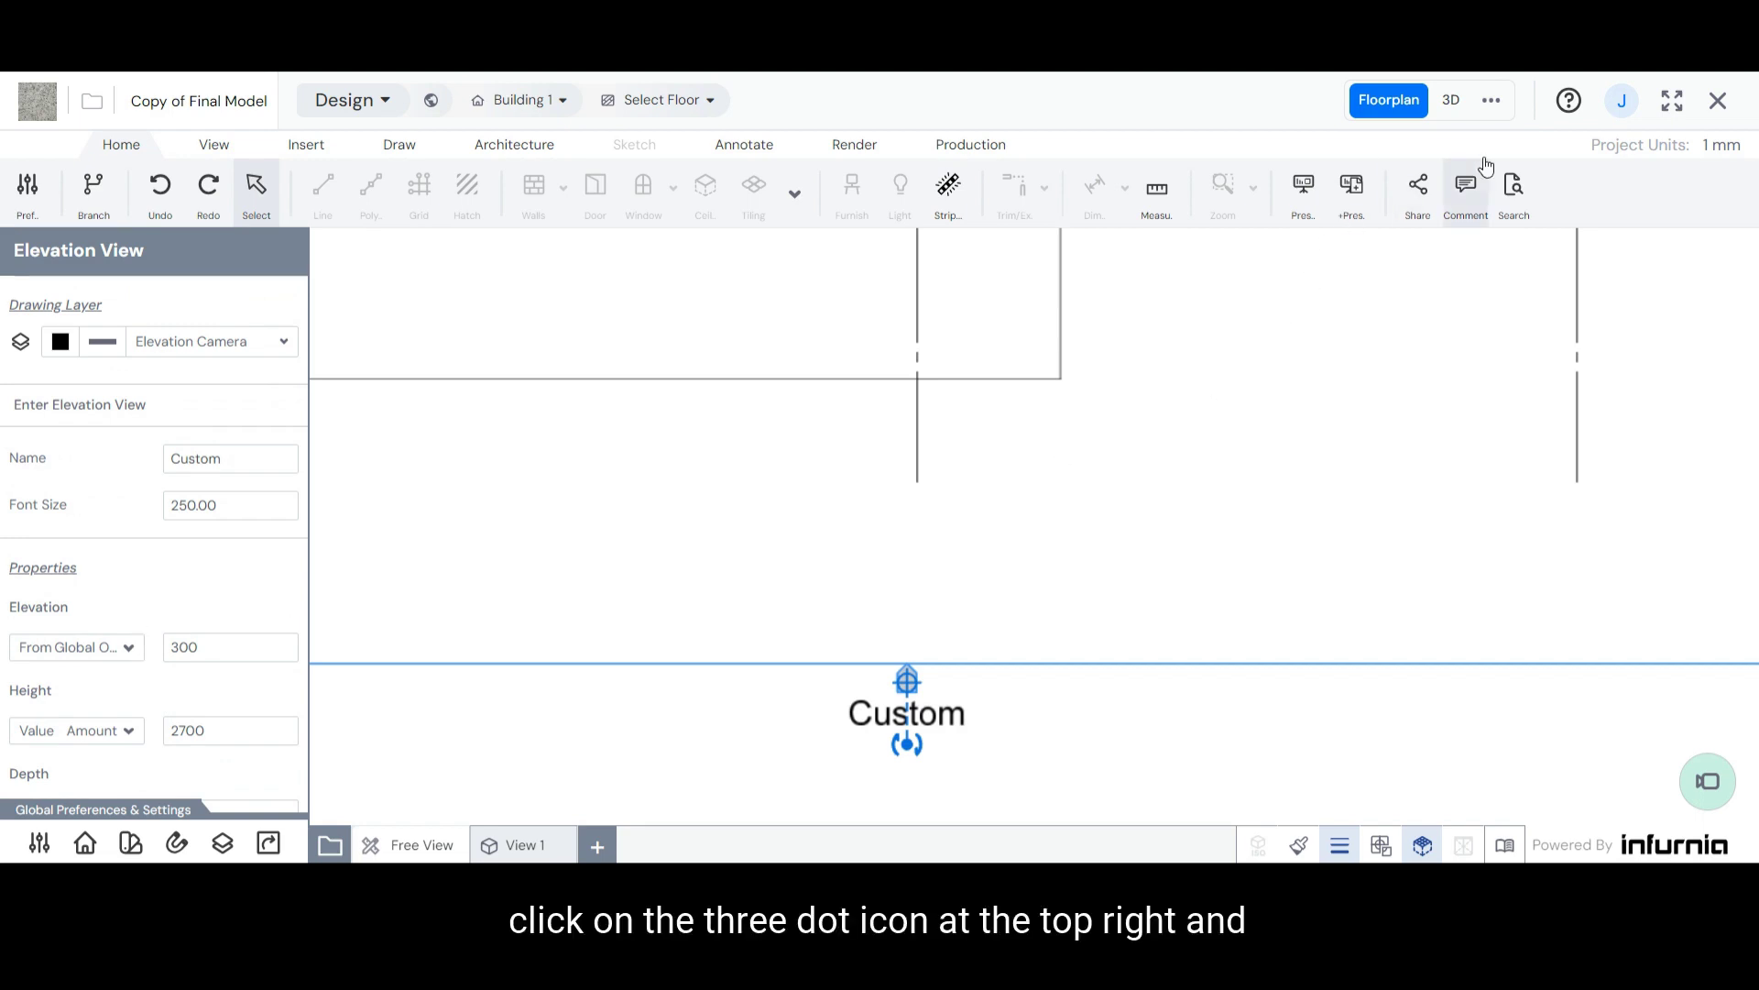
Step: Open the Custom elevation view
{"action": "left_click", "coordinate": [1494, 104]}
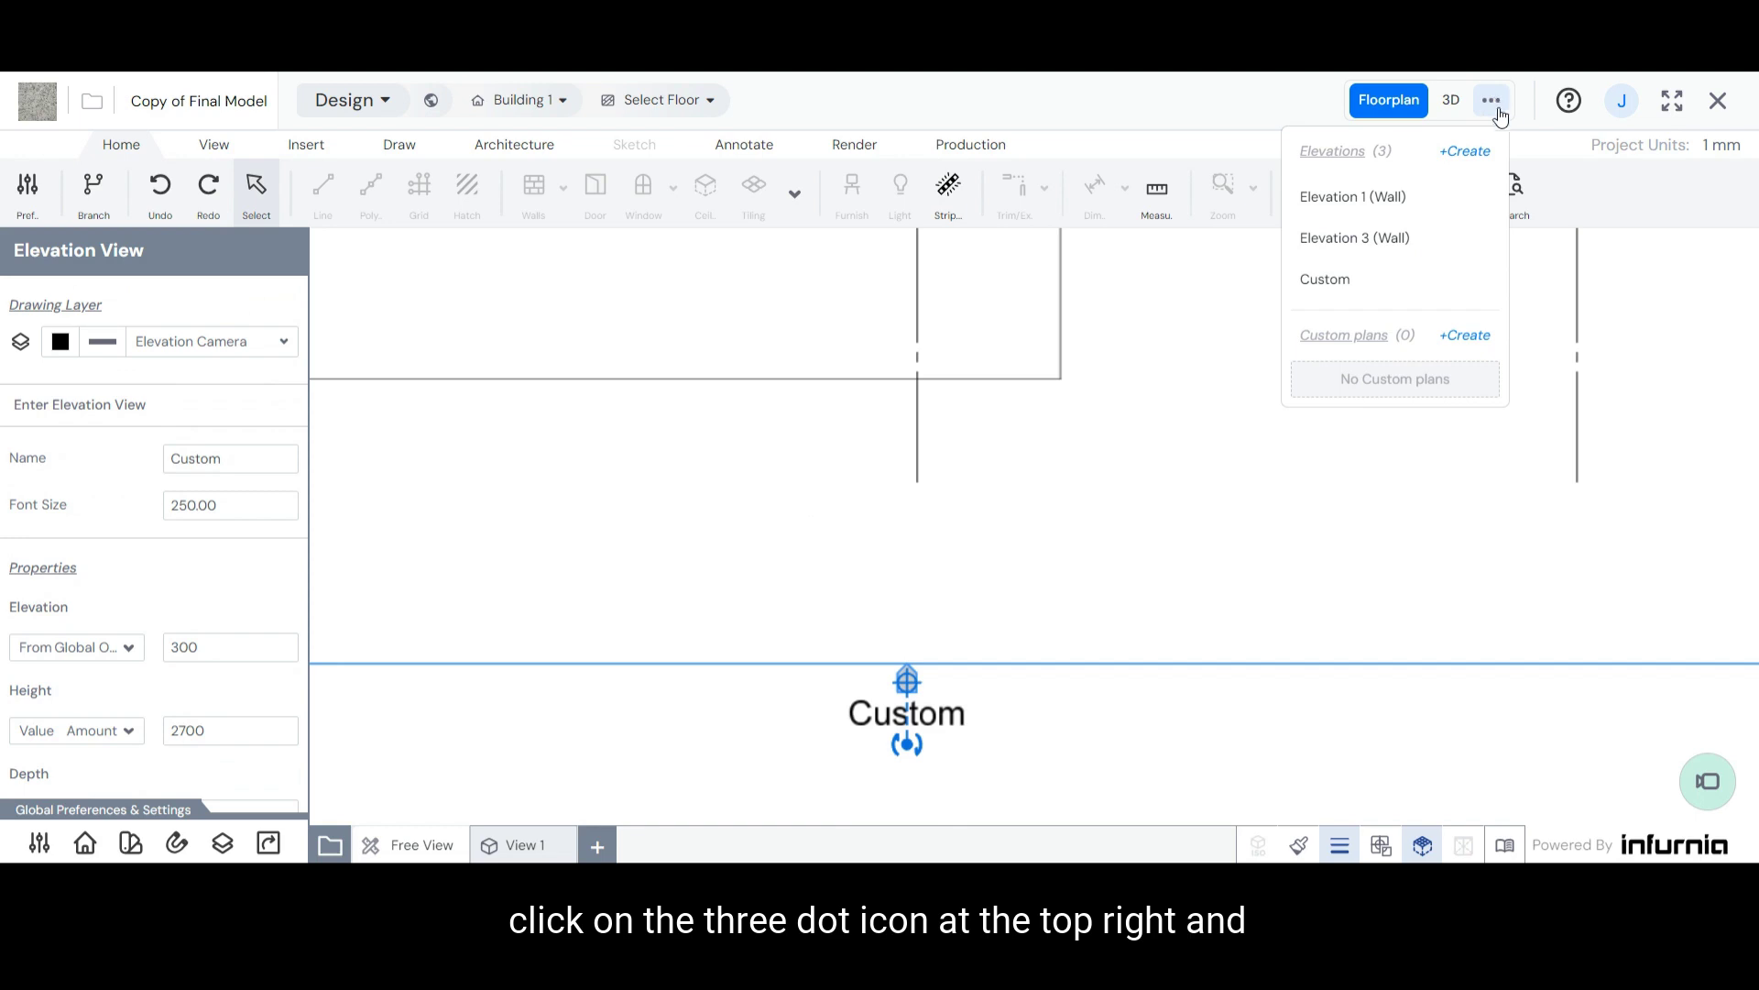
{"action": "left_click", "coordinate": [1354, 293]}
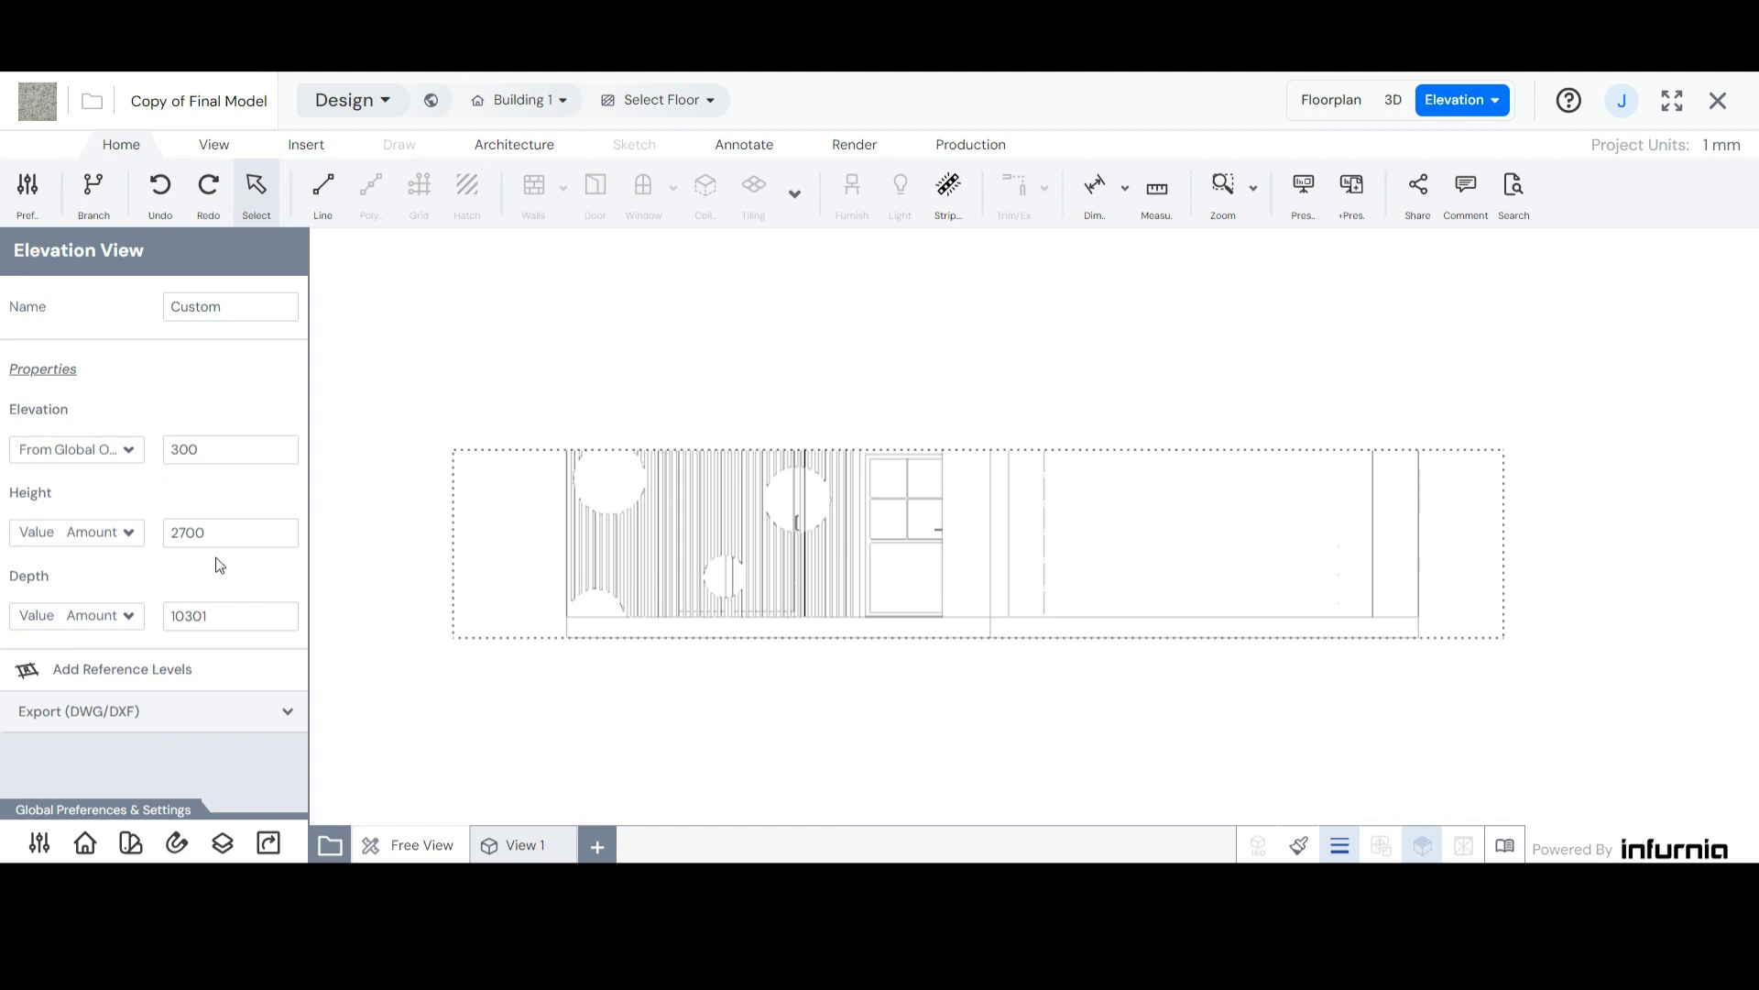
{"action": "scroll", "coordinate": [504, 710], "scroll_direction": "down", "scroll_amount": 2}
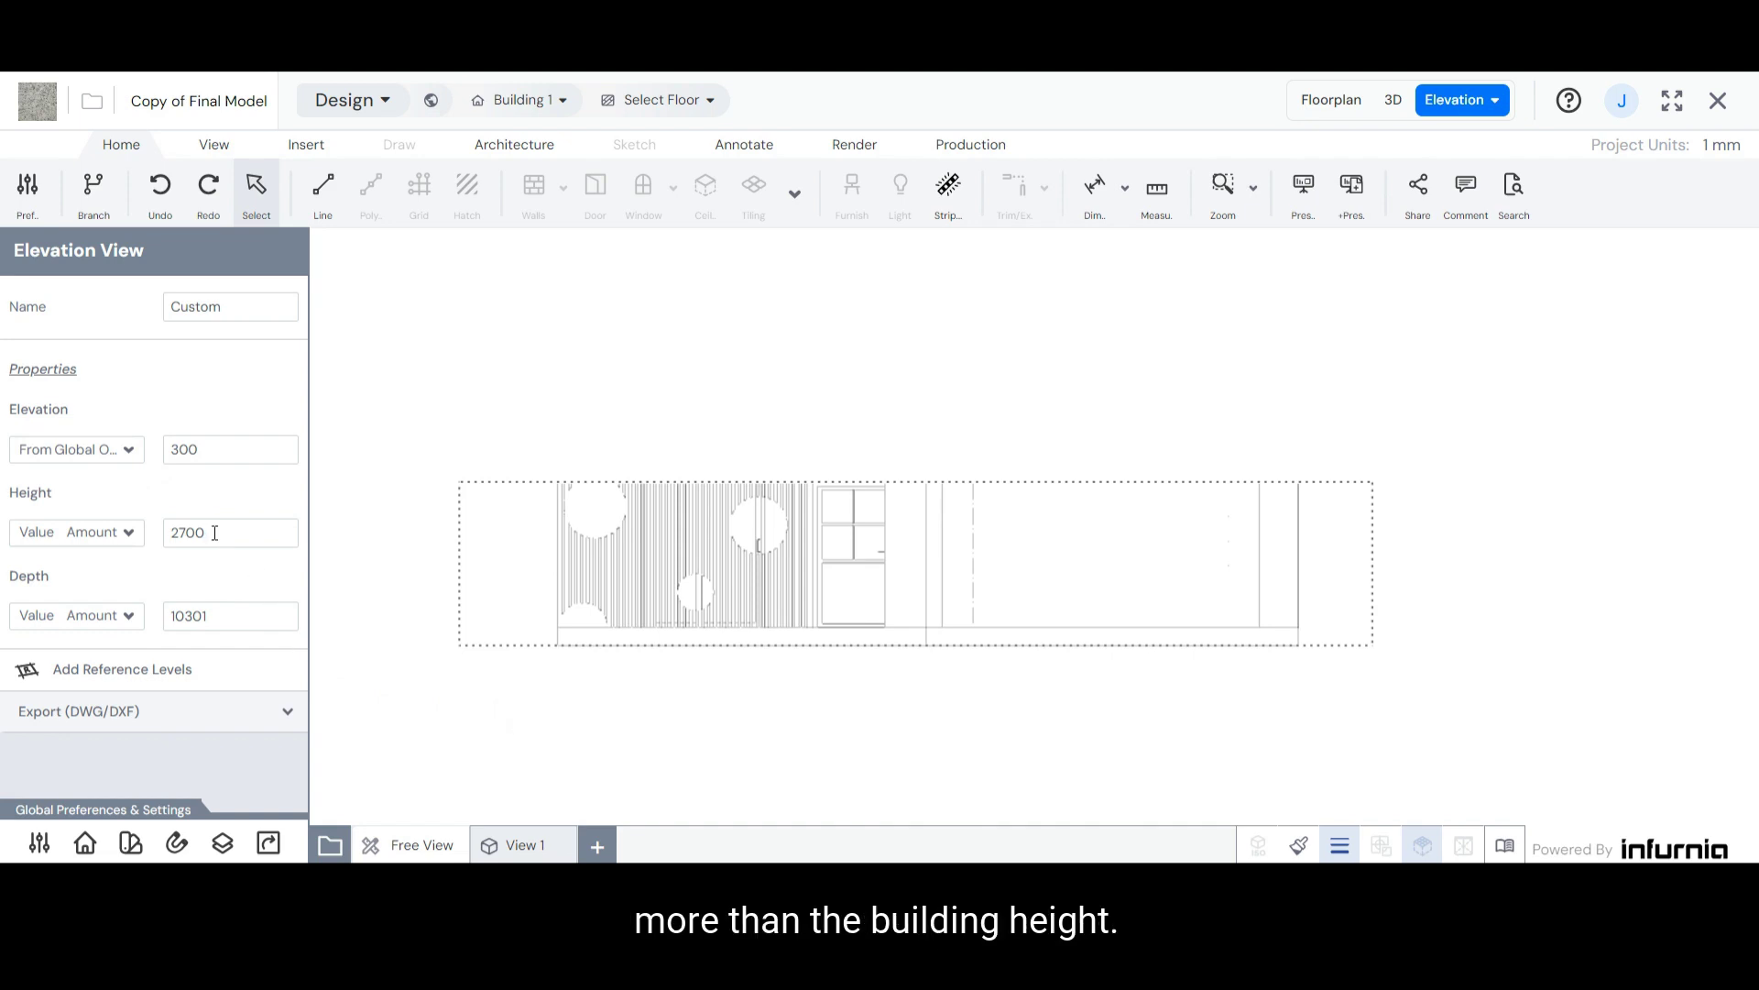
Step: Set the Custom elevation view's height to 17000 mm
{"action": "type", "text": "0"}
{"action": "left_click_drag", "start_coordinate": [182, 529], "coordinate": [161, 534]}
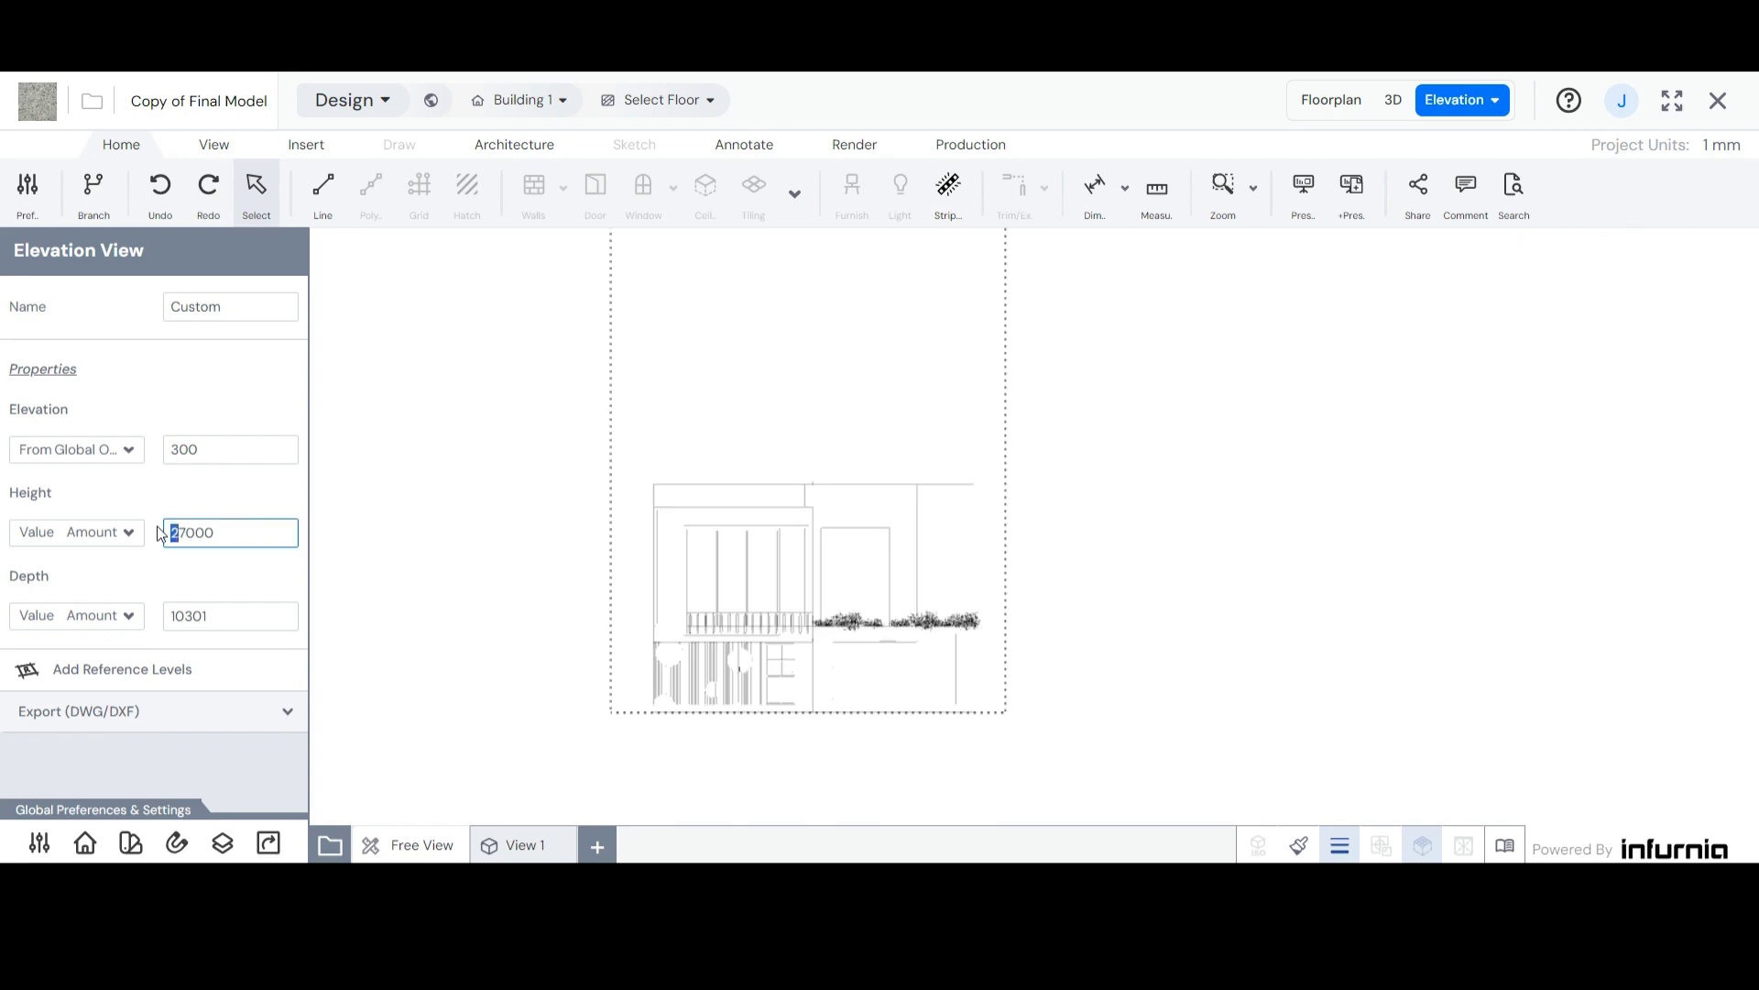
{"action": "key", "text": "BackSpace"}
{"action": "key", "text": "Return"}
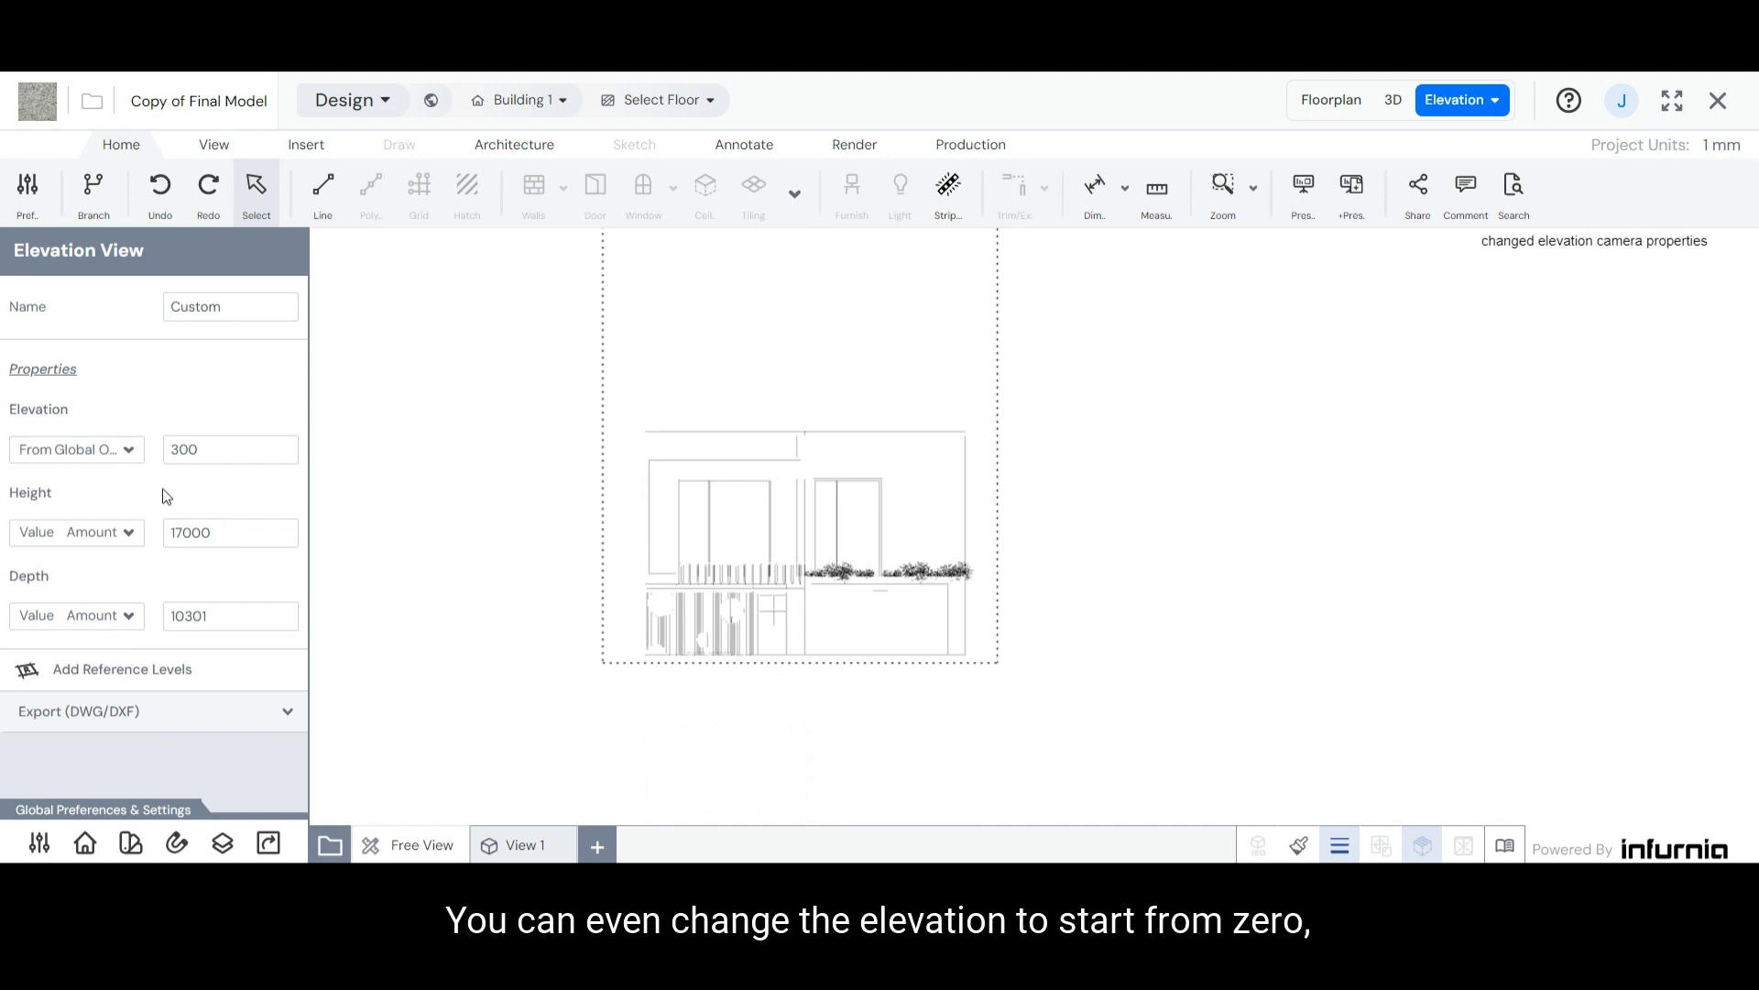
Step: Start the Custom elevation view from elevation 0 and set its height to 14000 mm
{"action": "double_click", "coordinate": [226, 449]}
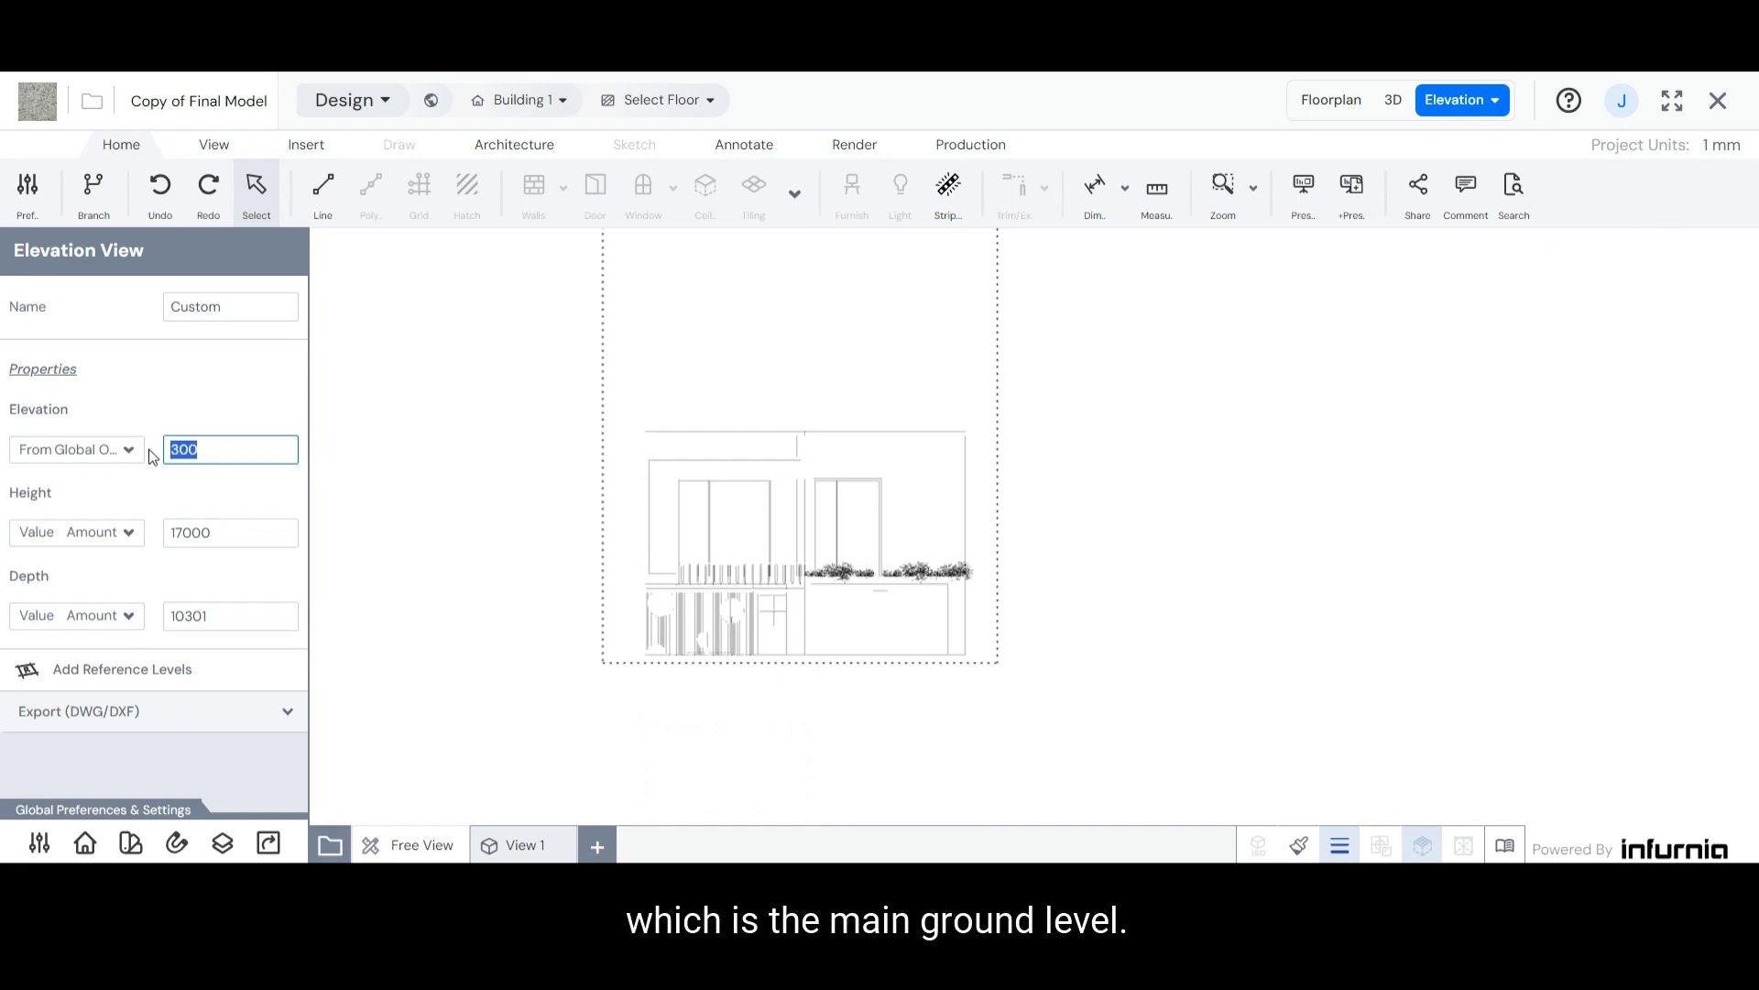
{"action": "type", "text": "0"}
{"action": "key", "text": "Return"}
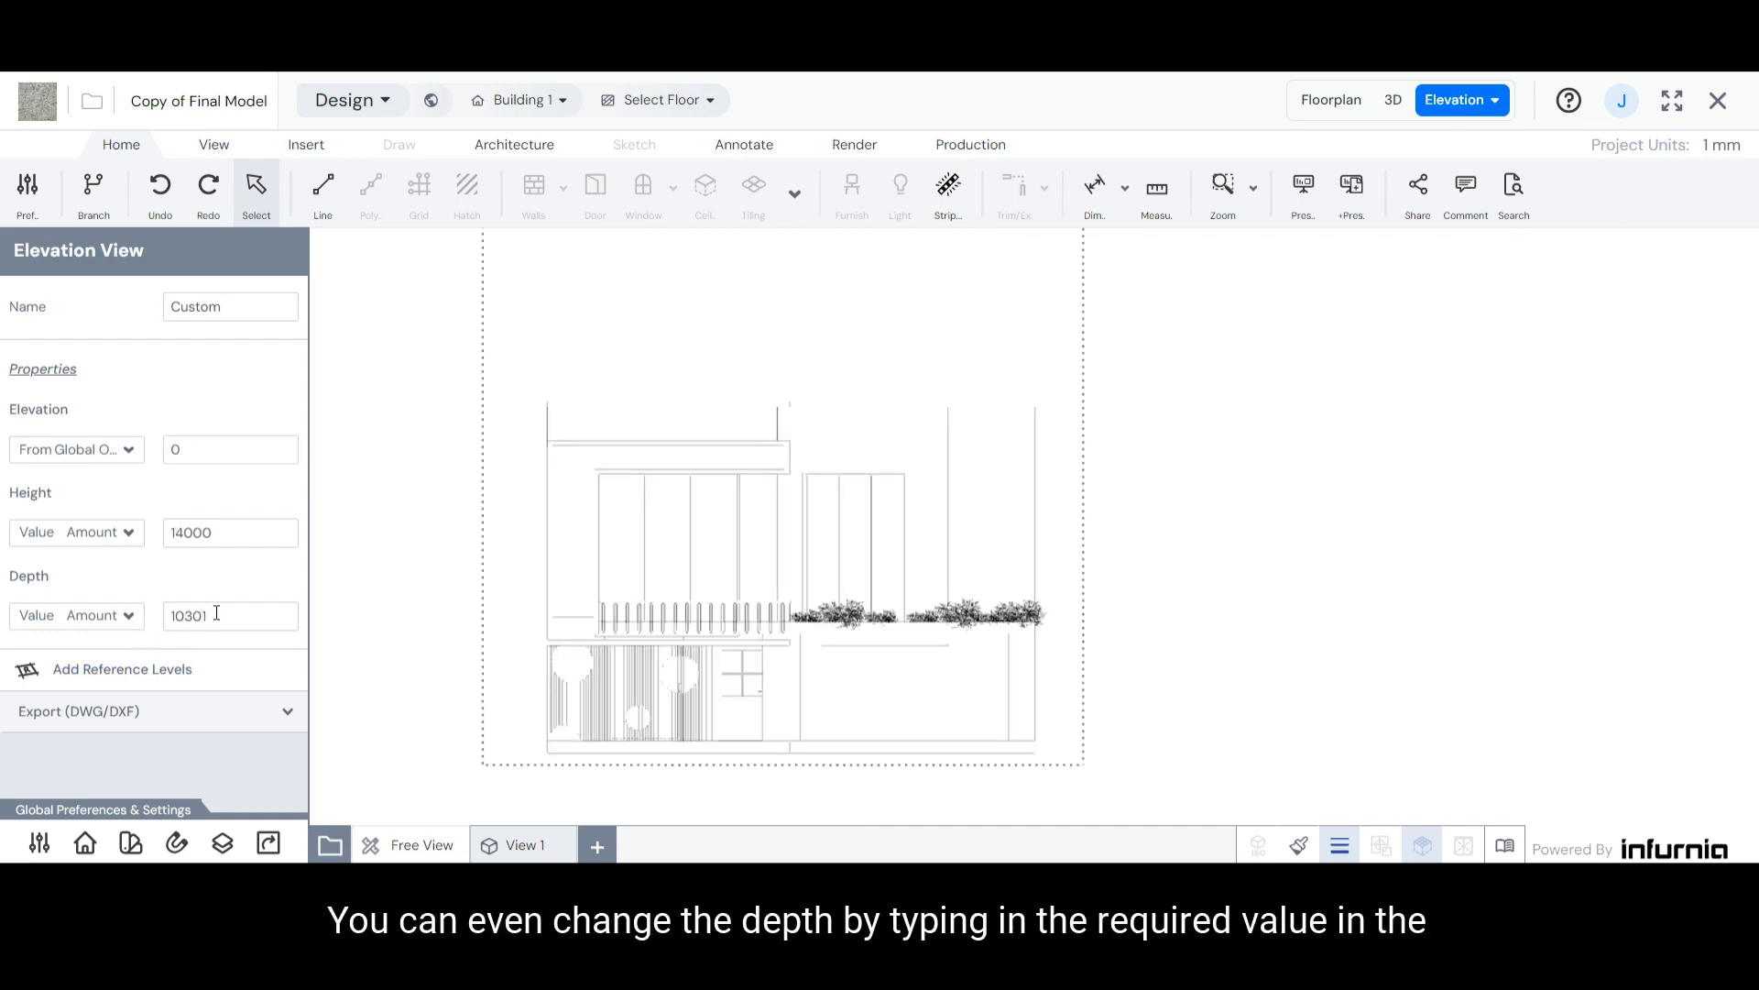
Step: Set the Custom elevation view's depth to 7000 mm and inspect the elevation drawing
{"action": "left_click_drag", "start_coordinate": [221, 613], "coordinate": [163, 622]}
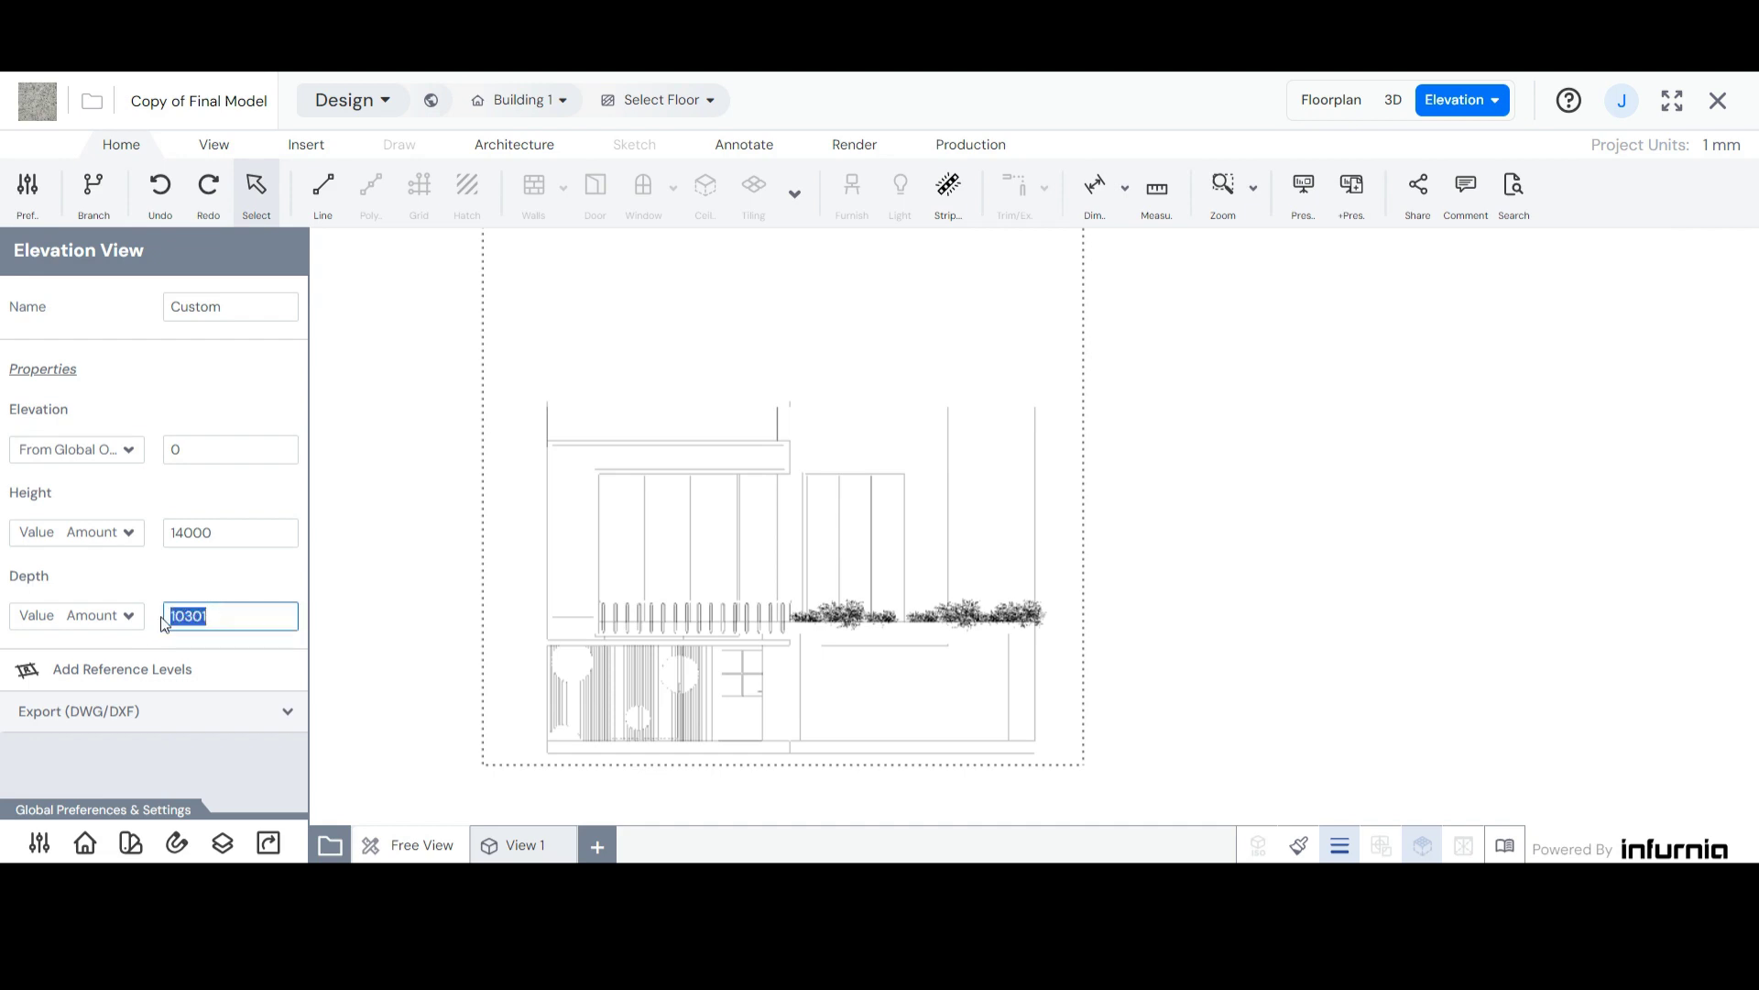
{"action": "type", "text": "7000"}
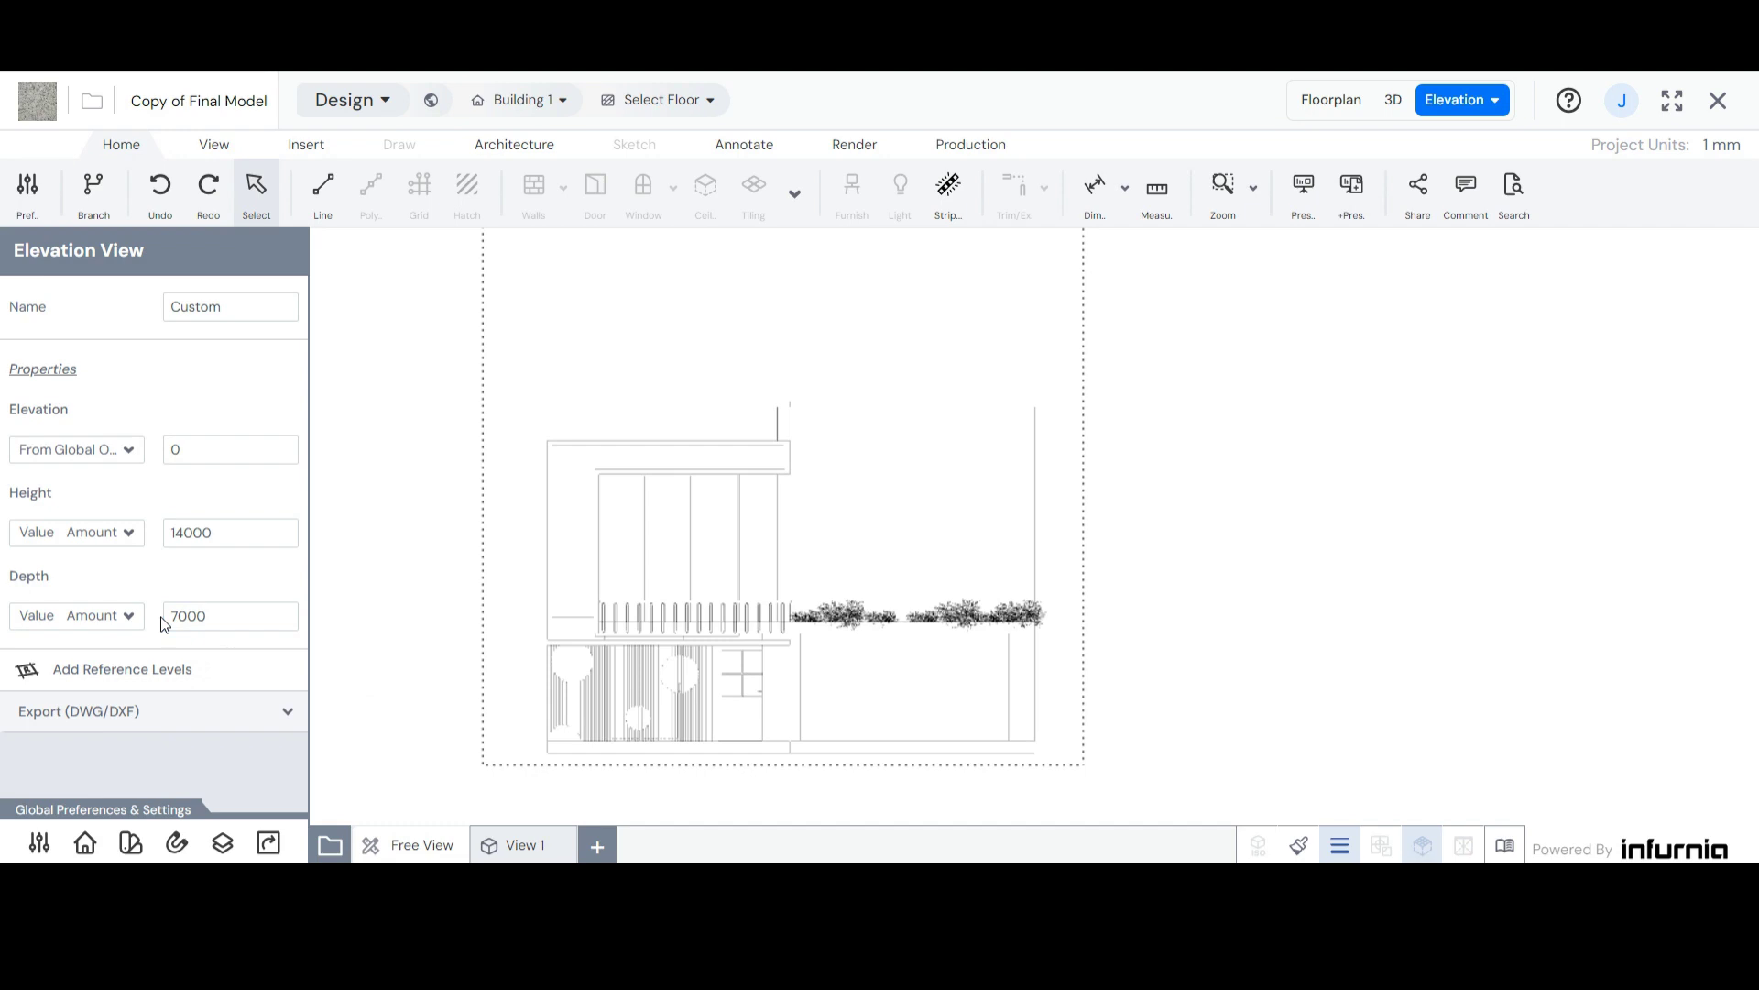
{"action": "key", "text": "Return"}
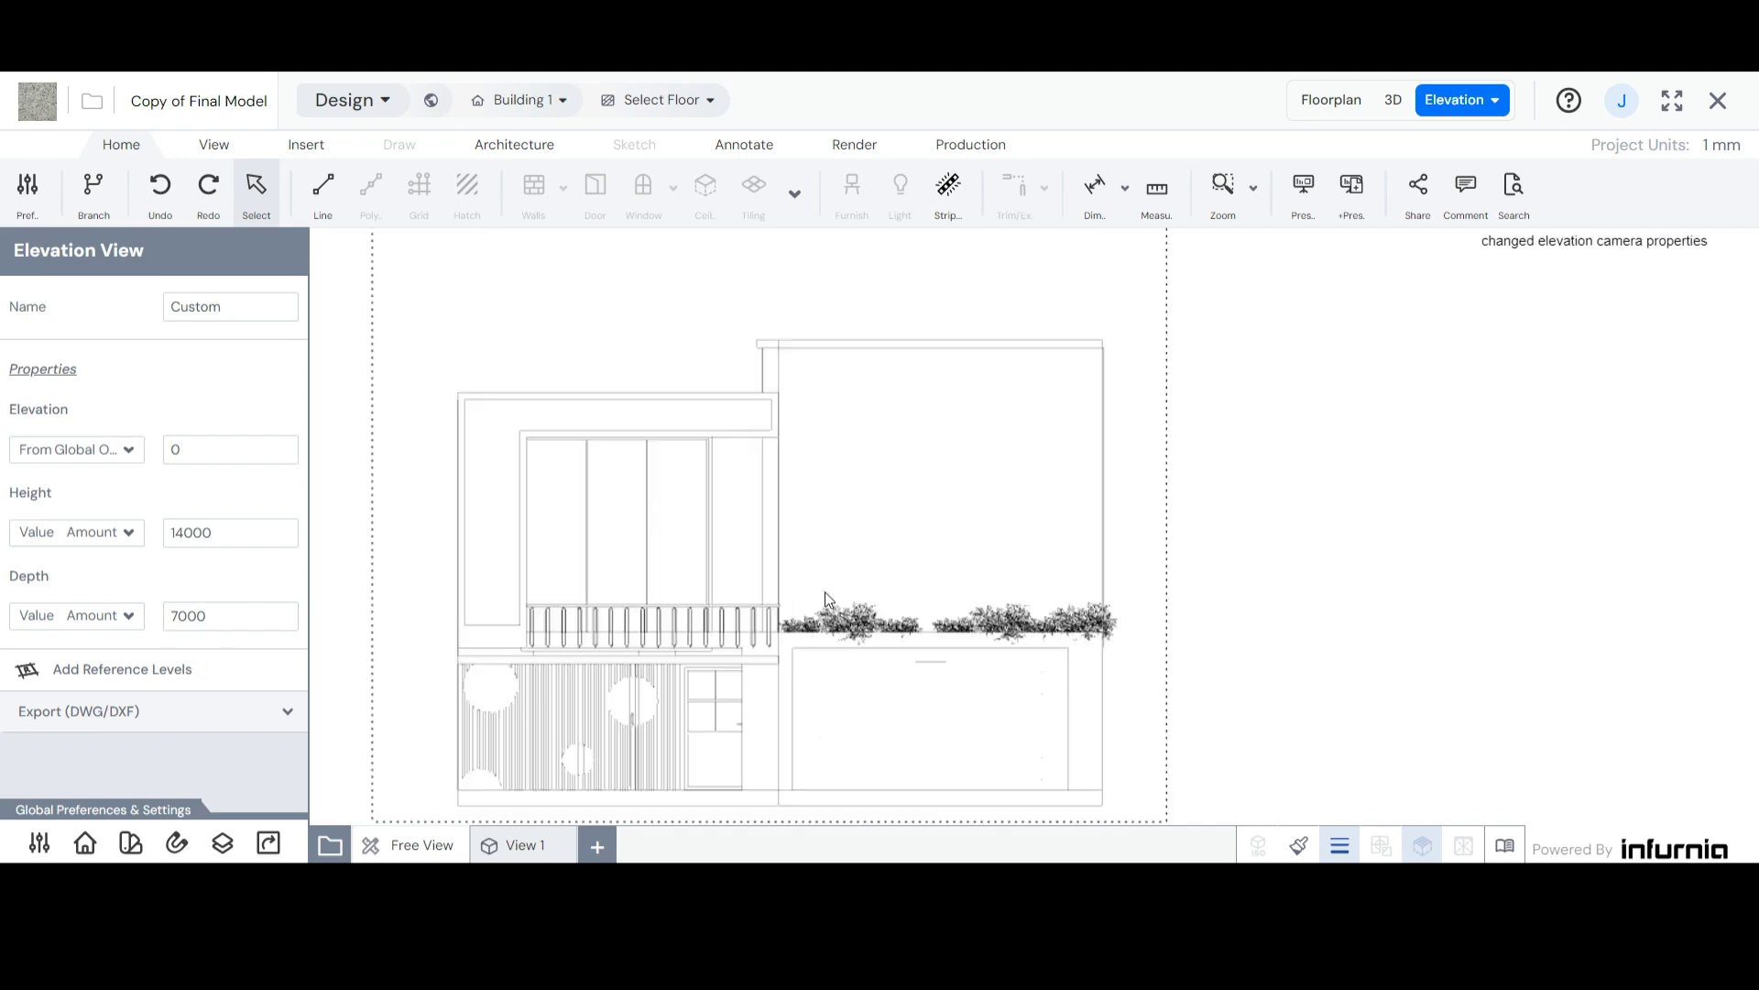
{"action": "scroll", "coordinate": [953, 559], "scroll_direction": "up", "scroll_amount": 2}
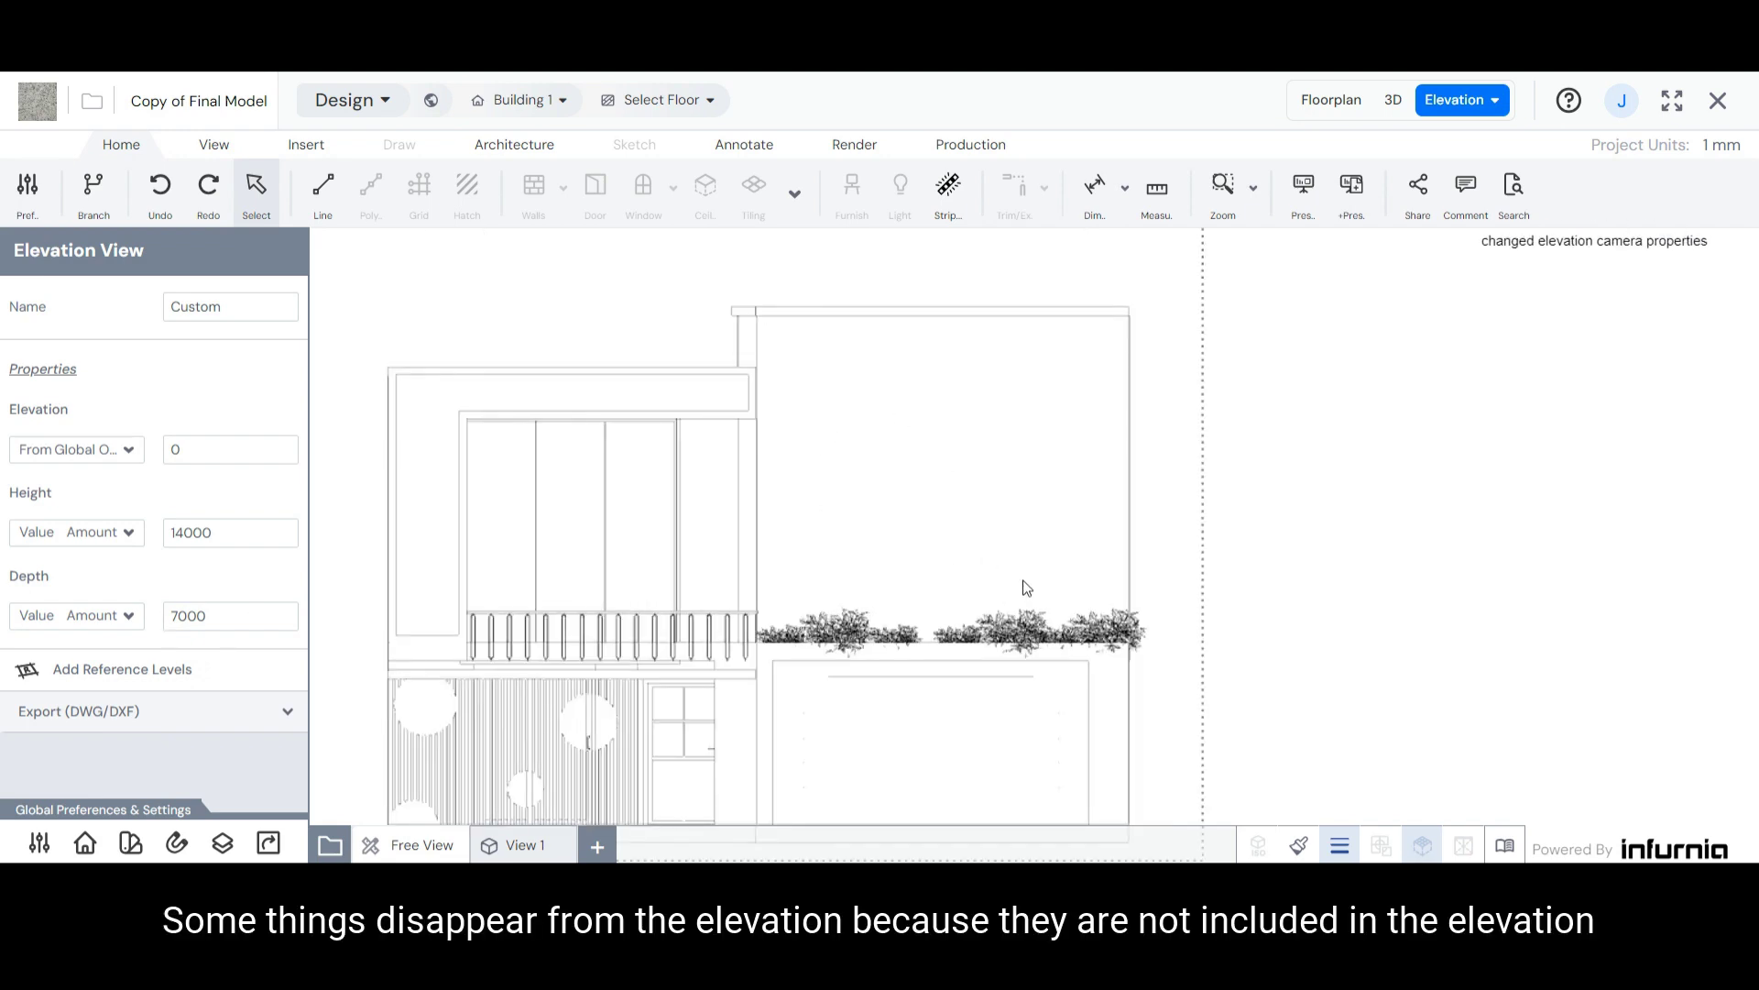
{"action": "scroll", "coordinate": [817, 526], "scroll_direction": "down", "scroll_amount": 1}
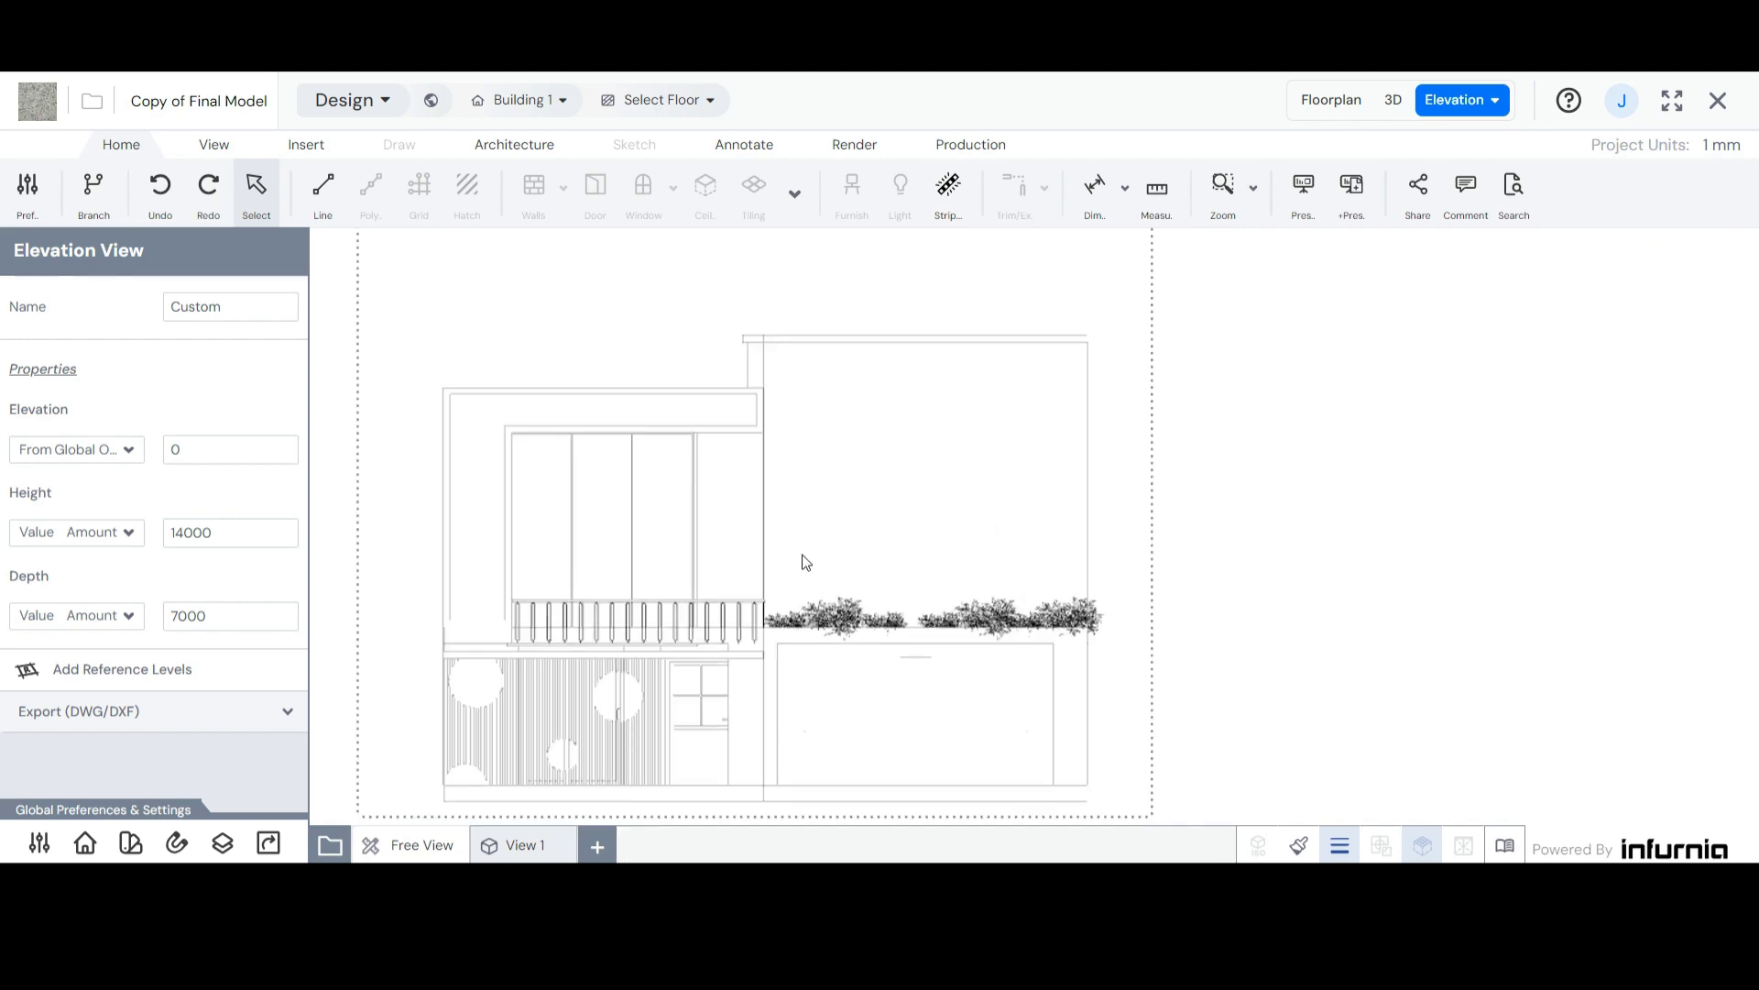
{"action": "scroll", "coordinate": [806, 562], "scroll_direction": "up", "scroll_amount": 1}
Step: Set the Custom elevation view's depth to 15000 mm and inspect the elevation drawing
{"action": "left_click", "coordinate": [179, 615]}
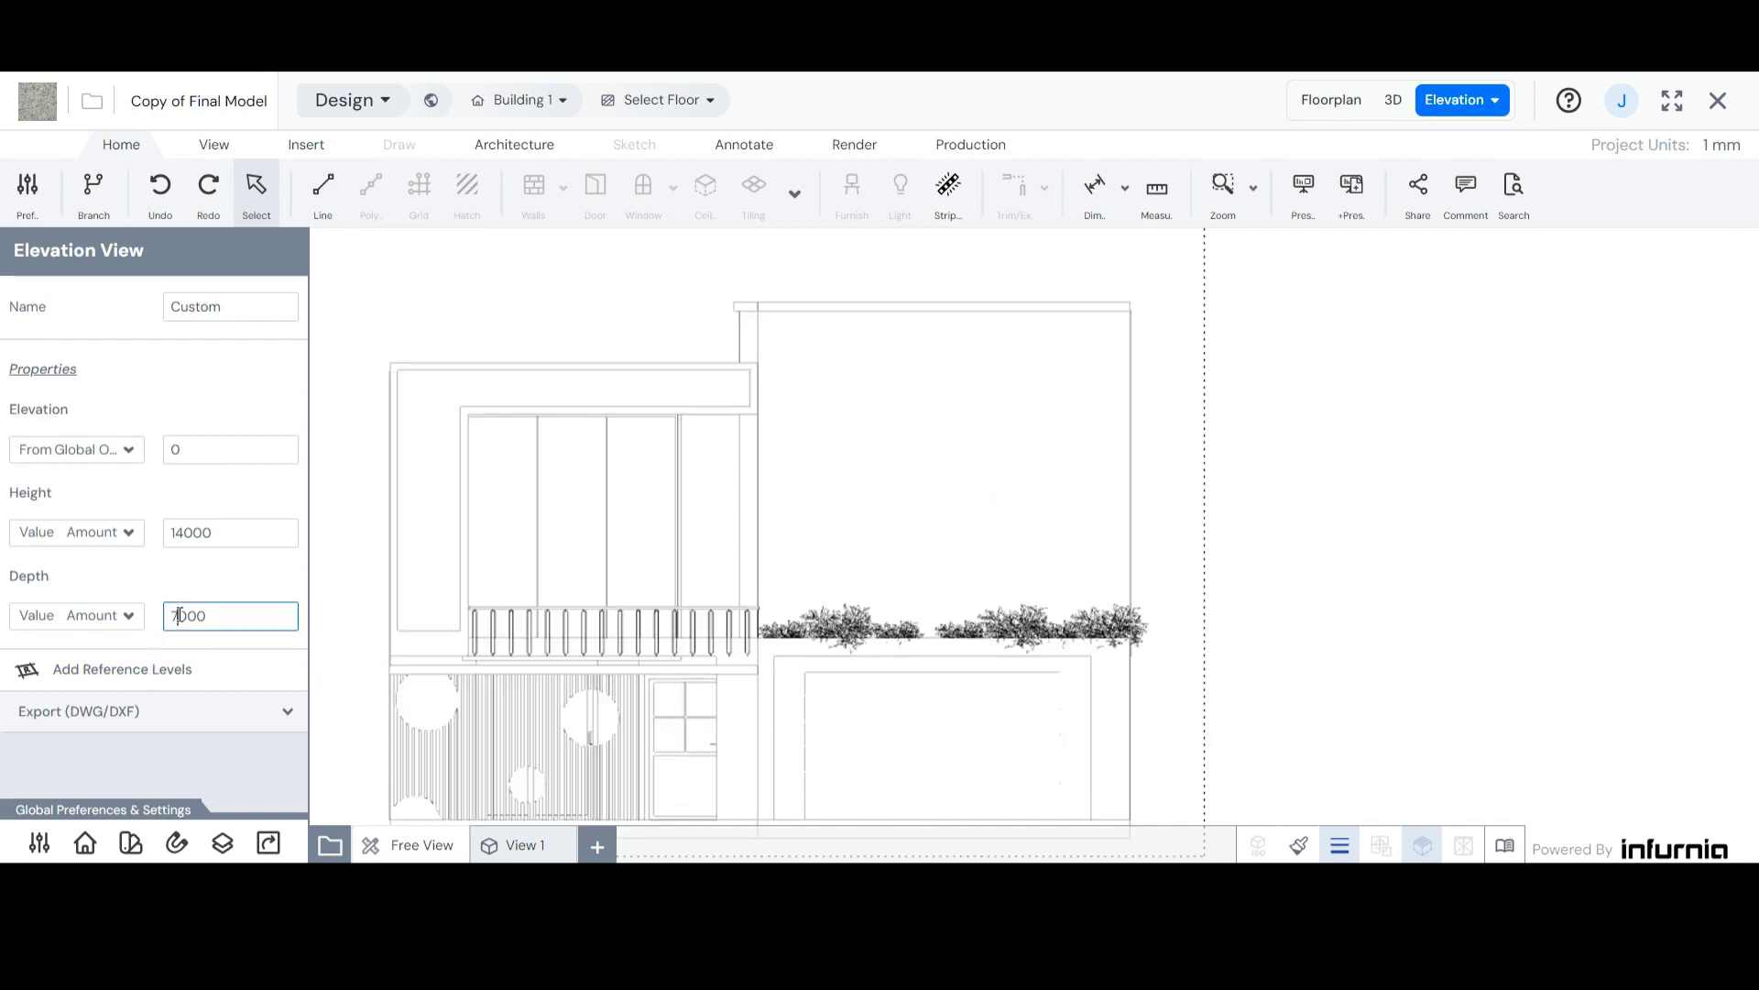
{"action": "left_click_drag", "start_coordinate": [178, 615], "coordinate": [168, 616]}
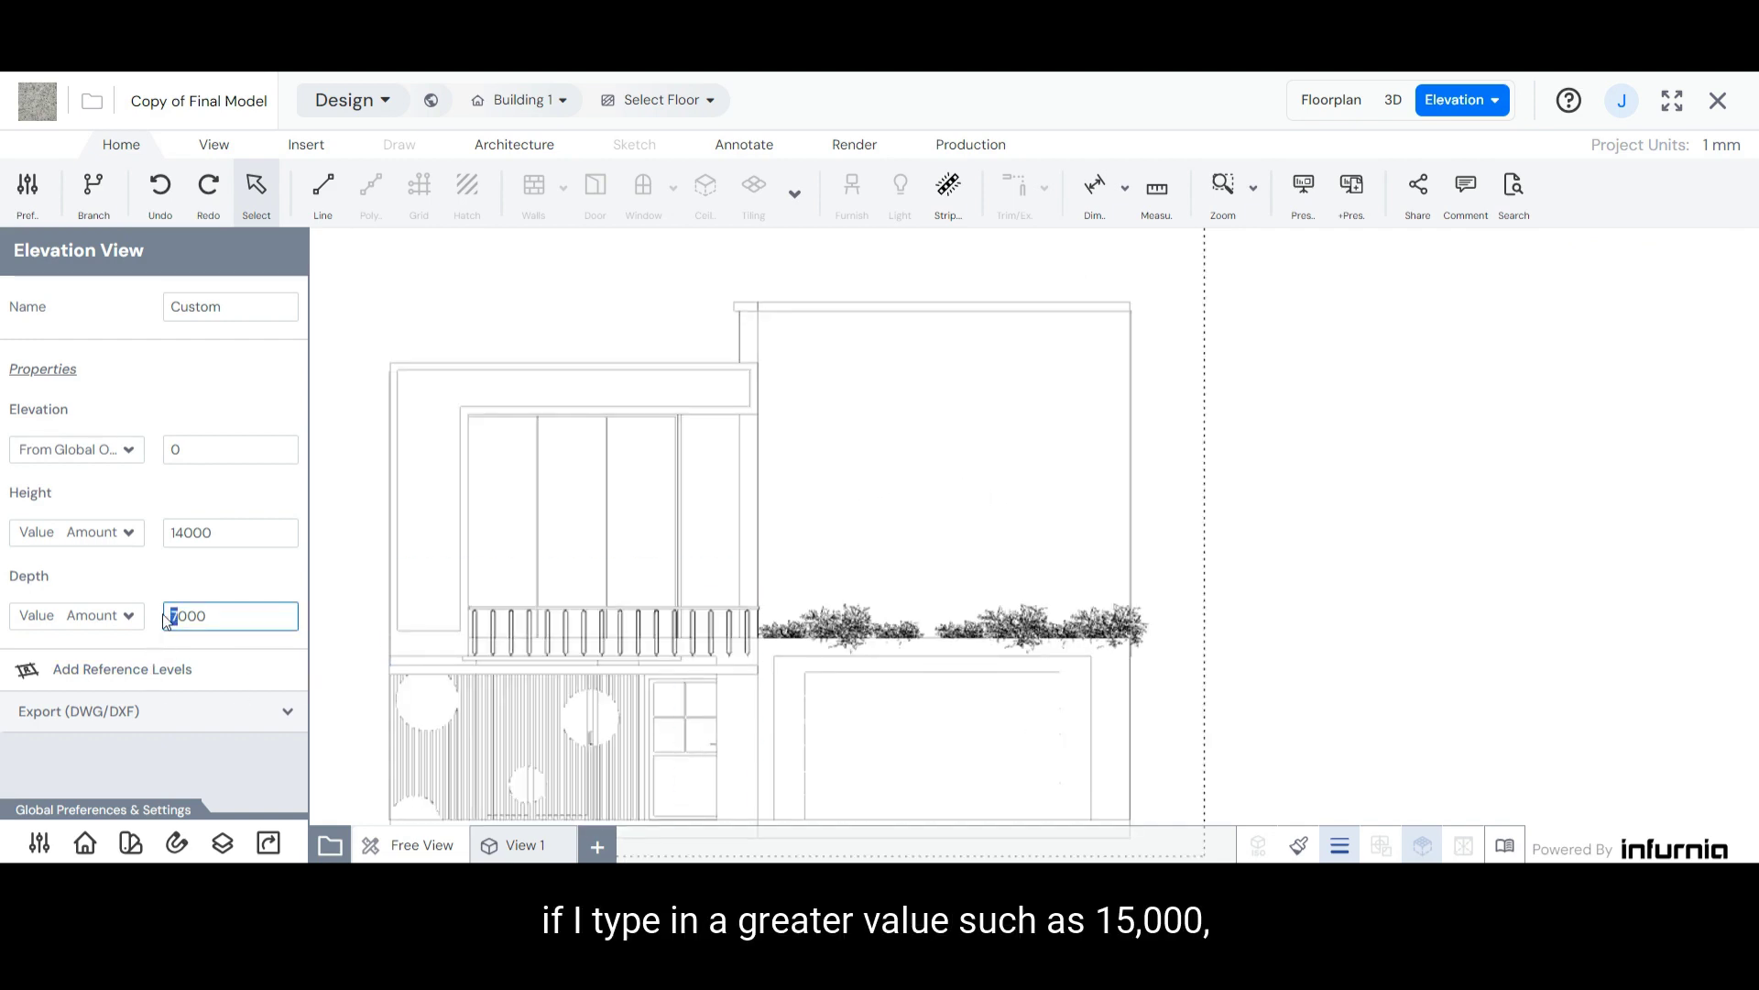
{"action": "type", "text": "15"}
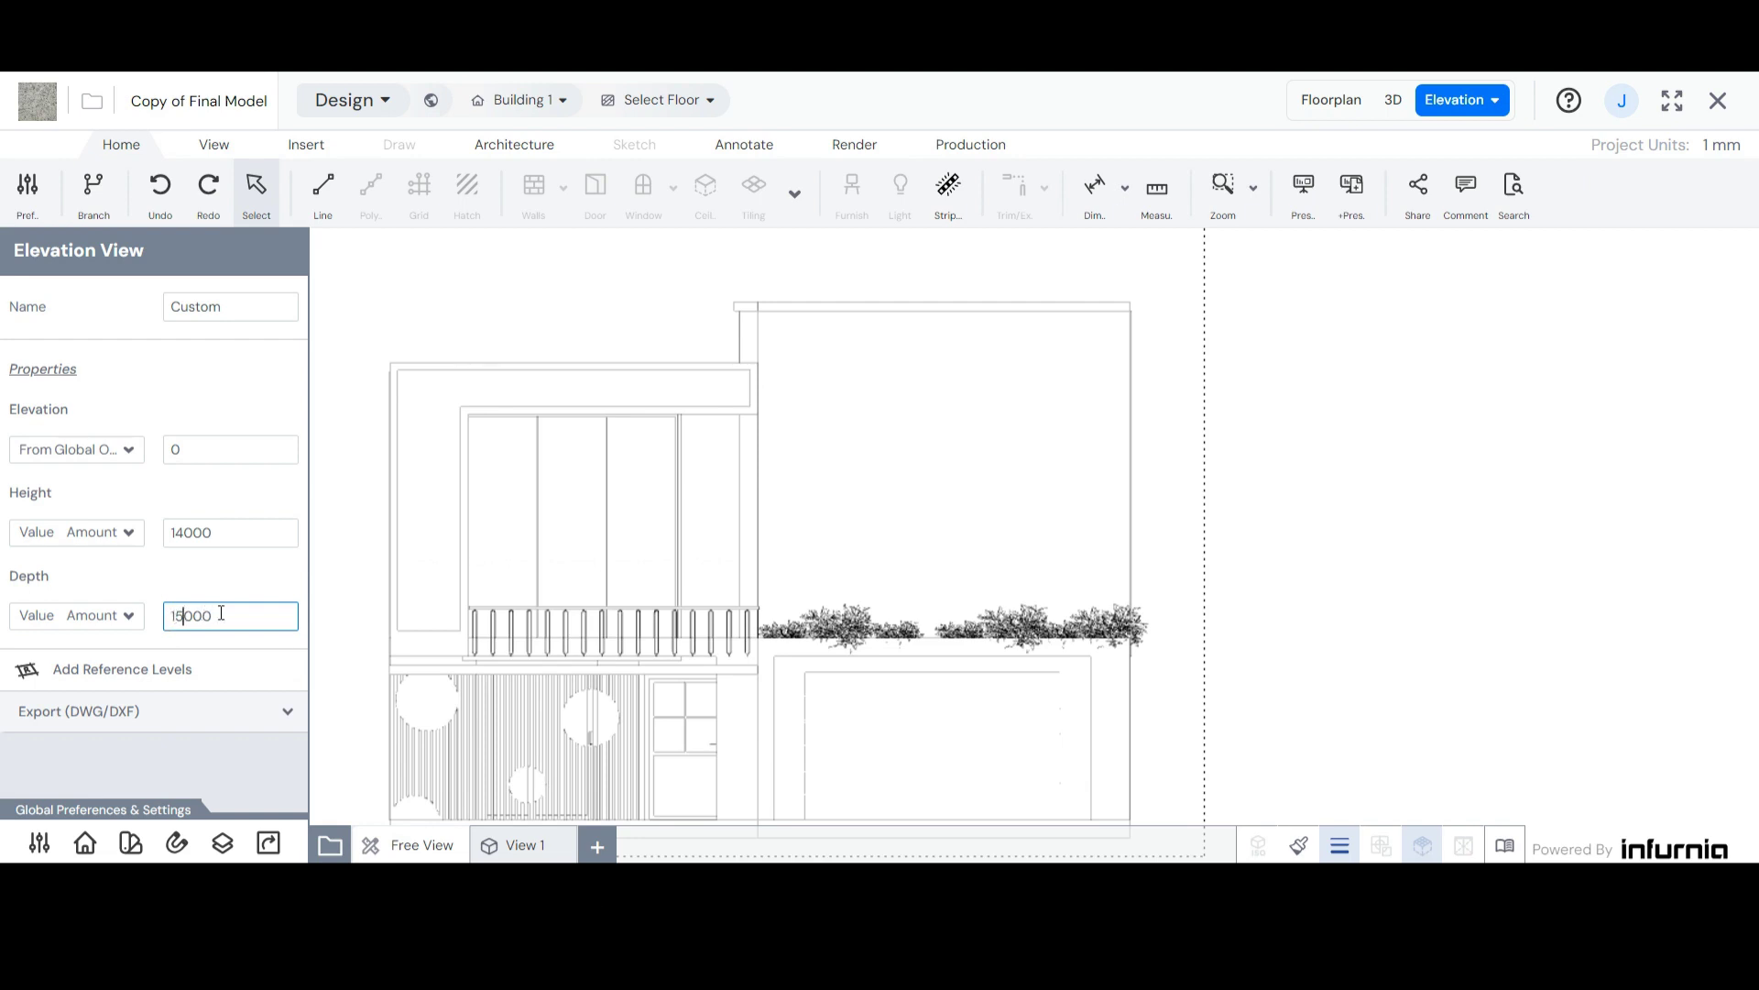
{"action": "key", "text": "Return"}
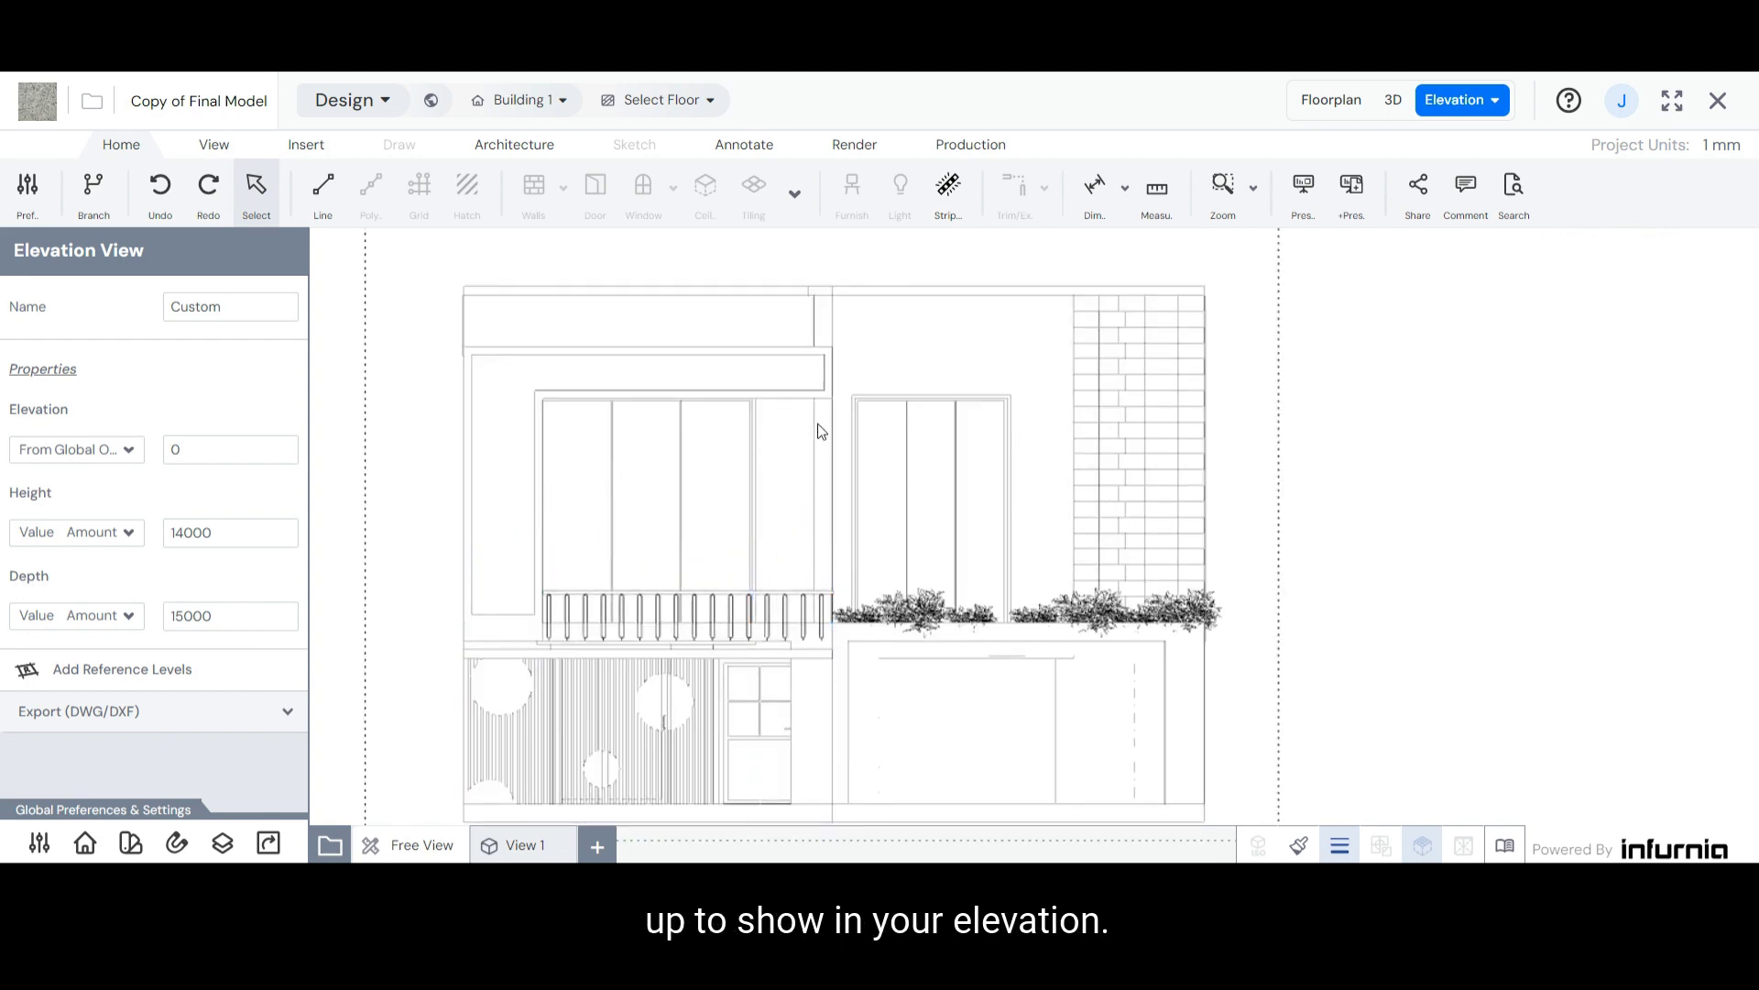
{"action": "scroll", "coordinate": [977, 392], "scroll_direction": "down", "scroll_amount": 1}
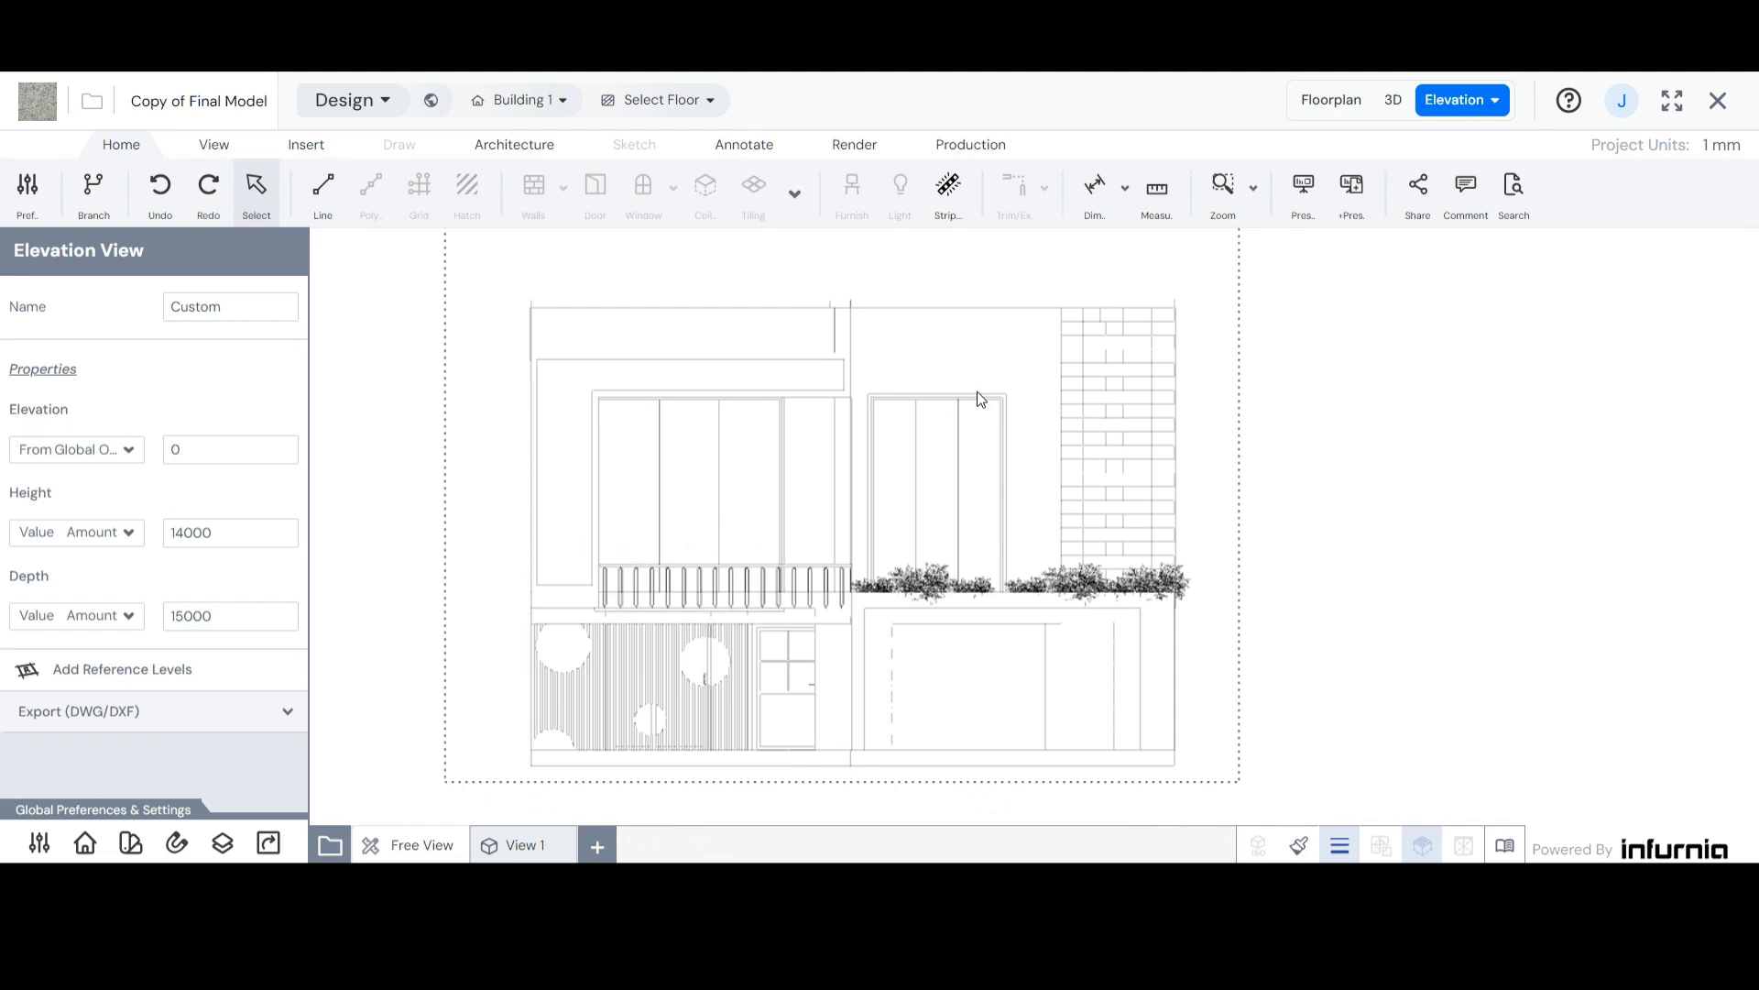
{"action": "scroll", "coordinate": [977, 392], "scroll_direction": "down", "scroll_amount": 1}
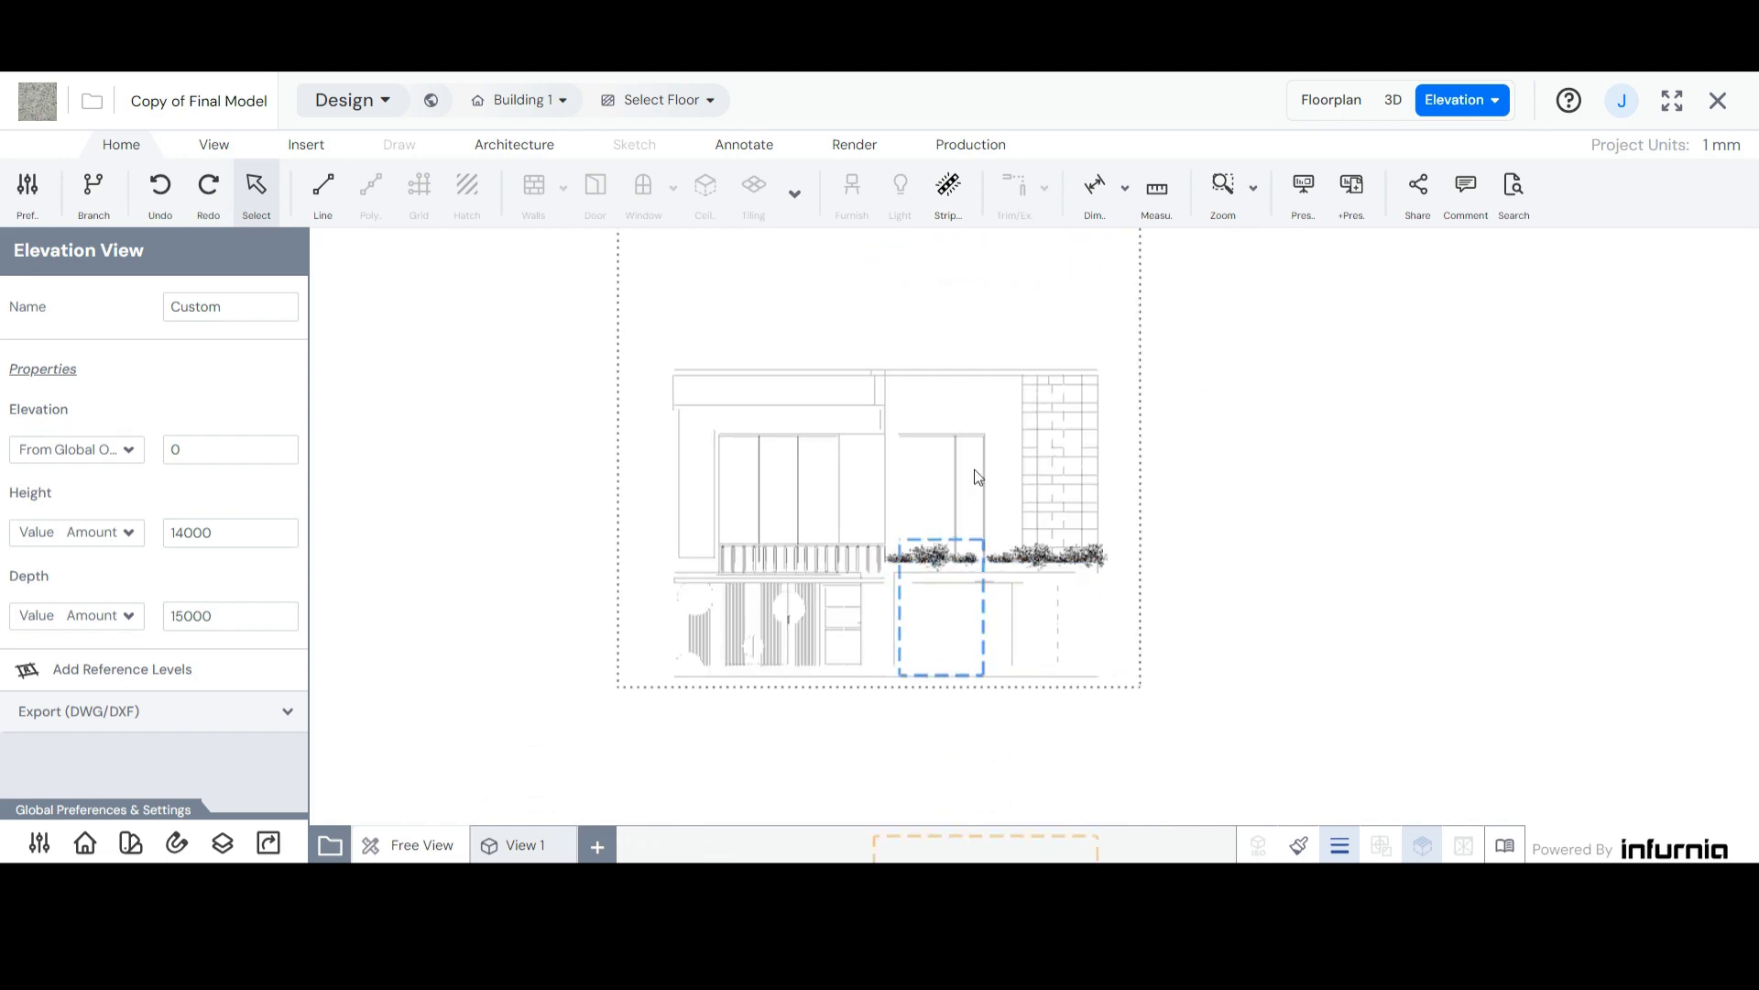
{"action": "scroll", "coordinate": [956, 449], "scroll_direction": "up", "scroll_amount": 1}
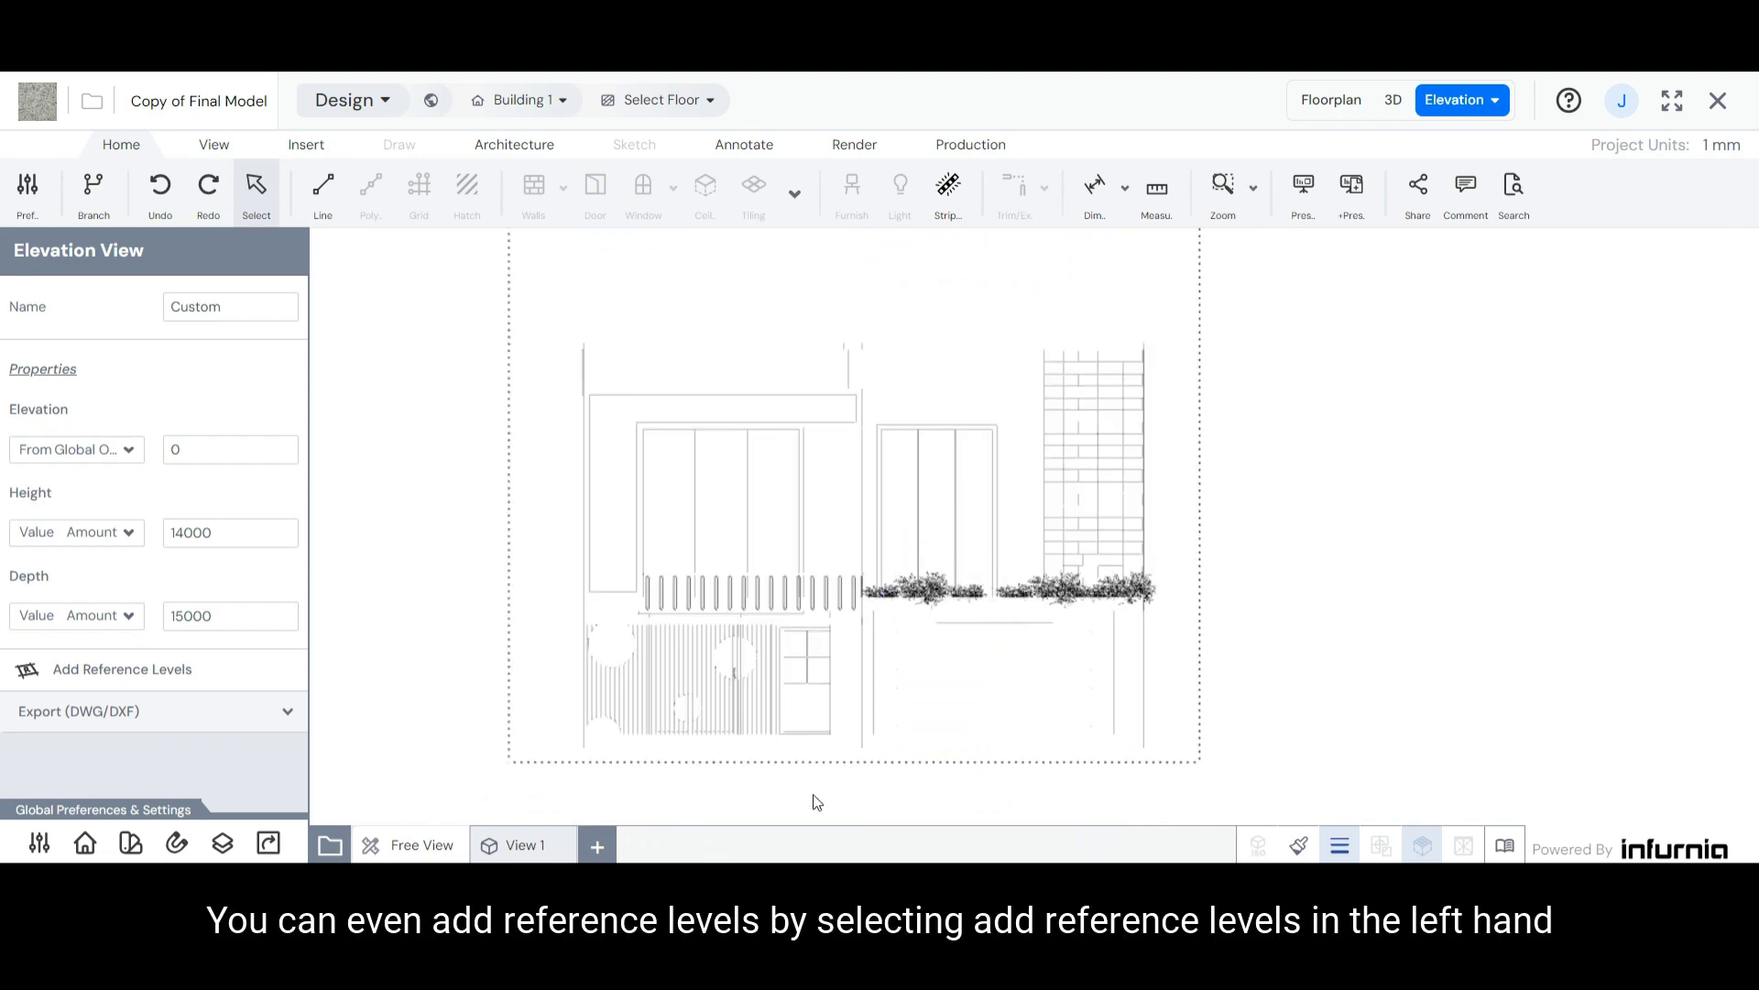
Step: Add a reference level at 600 on the finish level of the ground slab, below the slatted facade
{"action": "left_click", "coordinate": [92, 671]}
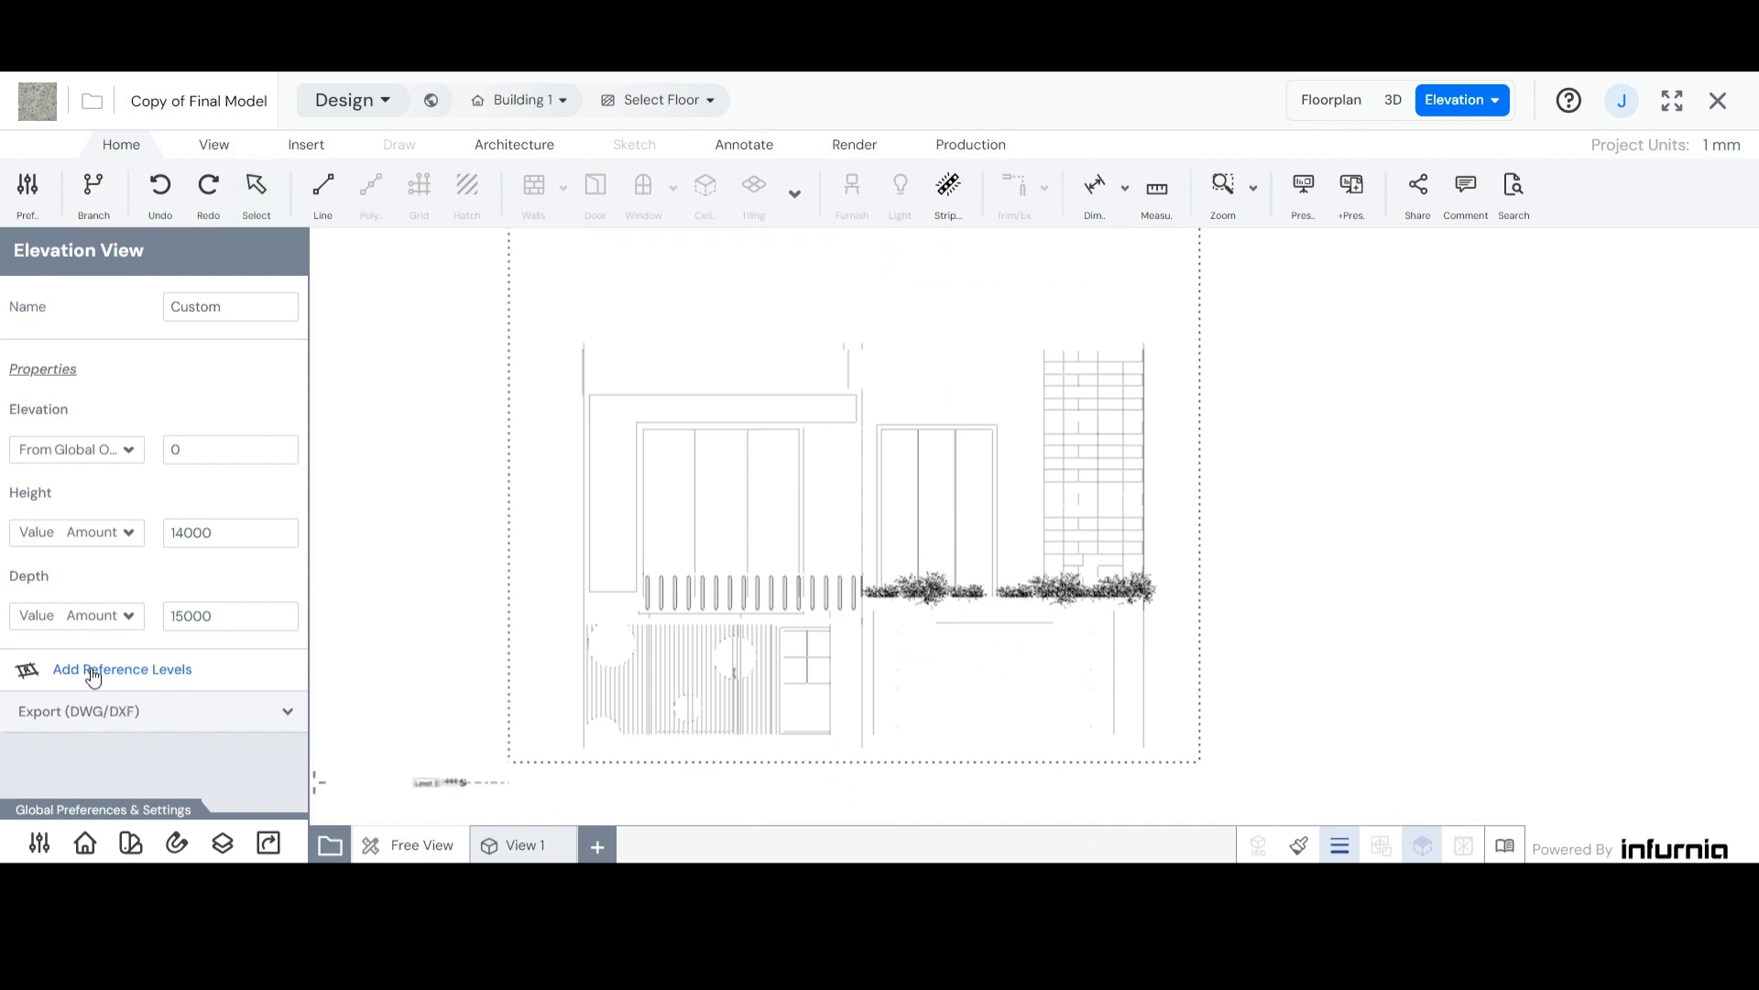
{"action": "scroll", "coordinate": [529, 770], "scroll_direction": "up", "scroll_amount": 5}
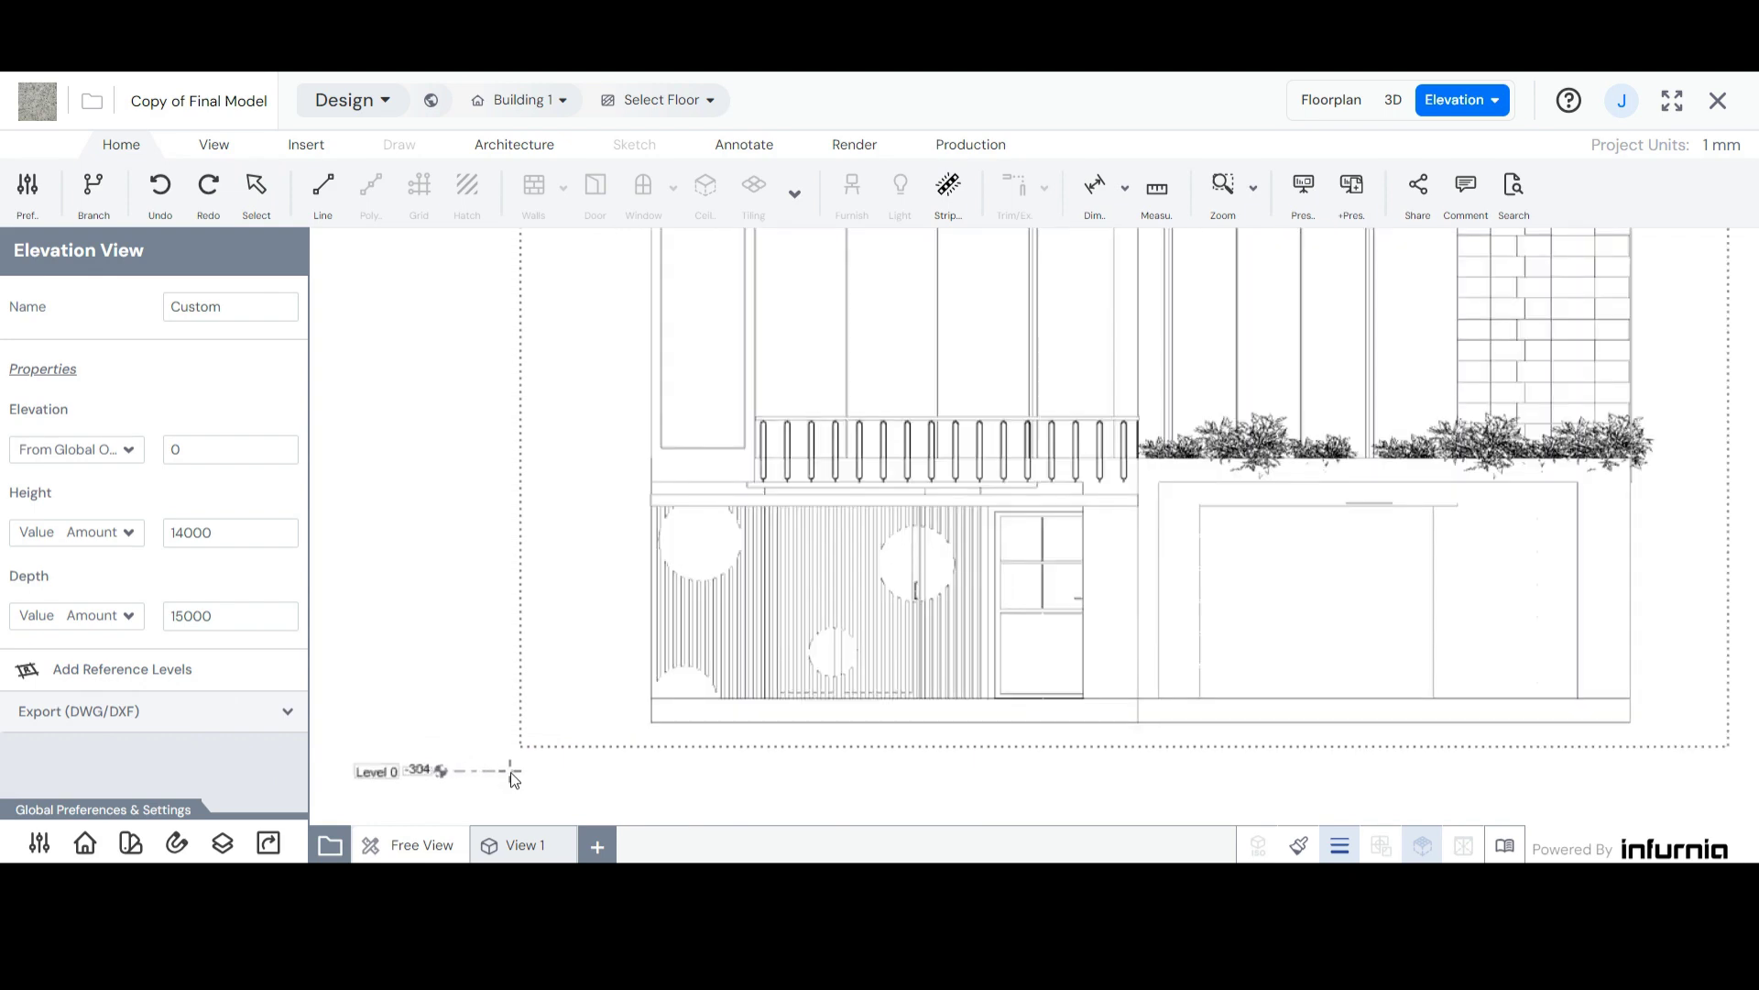
{"action": "mouse_move", "coordinate": [532, 761]}
{"action": "left_mouse_down"}
{"action": "mouse_move", "coordinate": [675, 699]}
{"action": "mouse_move", "coordinate": [641, 577]}
{"action": "mouse_move", "coordinate": [652, 328]}
{"action": "mouse_move", "coordinate": [656, 507]}
{"action": "mouse_move", "coordinate": [686, 624]}
{"action": "mouse_move", "coordinate": [662, 717]}
{"action": "mouse_move", "coordinate": [635, 716]}
{"action": "mouse_move", "coordinate": [651, 480]}
{"action": "mouse_move", "coordinate": [656, 697]}
{"action": "left_mouse_up"}
{"action": "scroll", "coordinate": [656, 696], "scroll_direction": "up", "scroll_amount": 4}
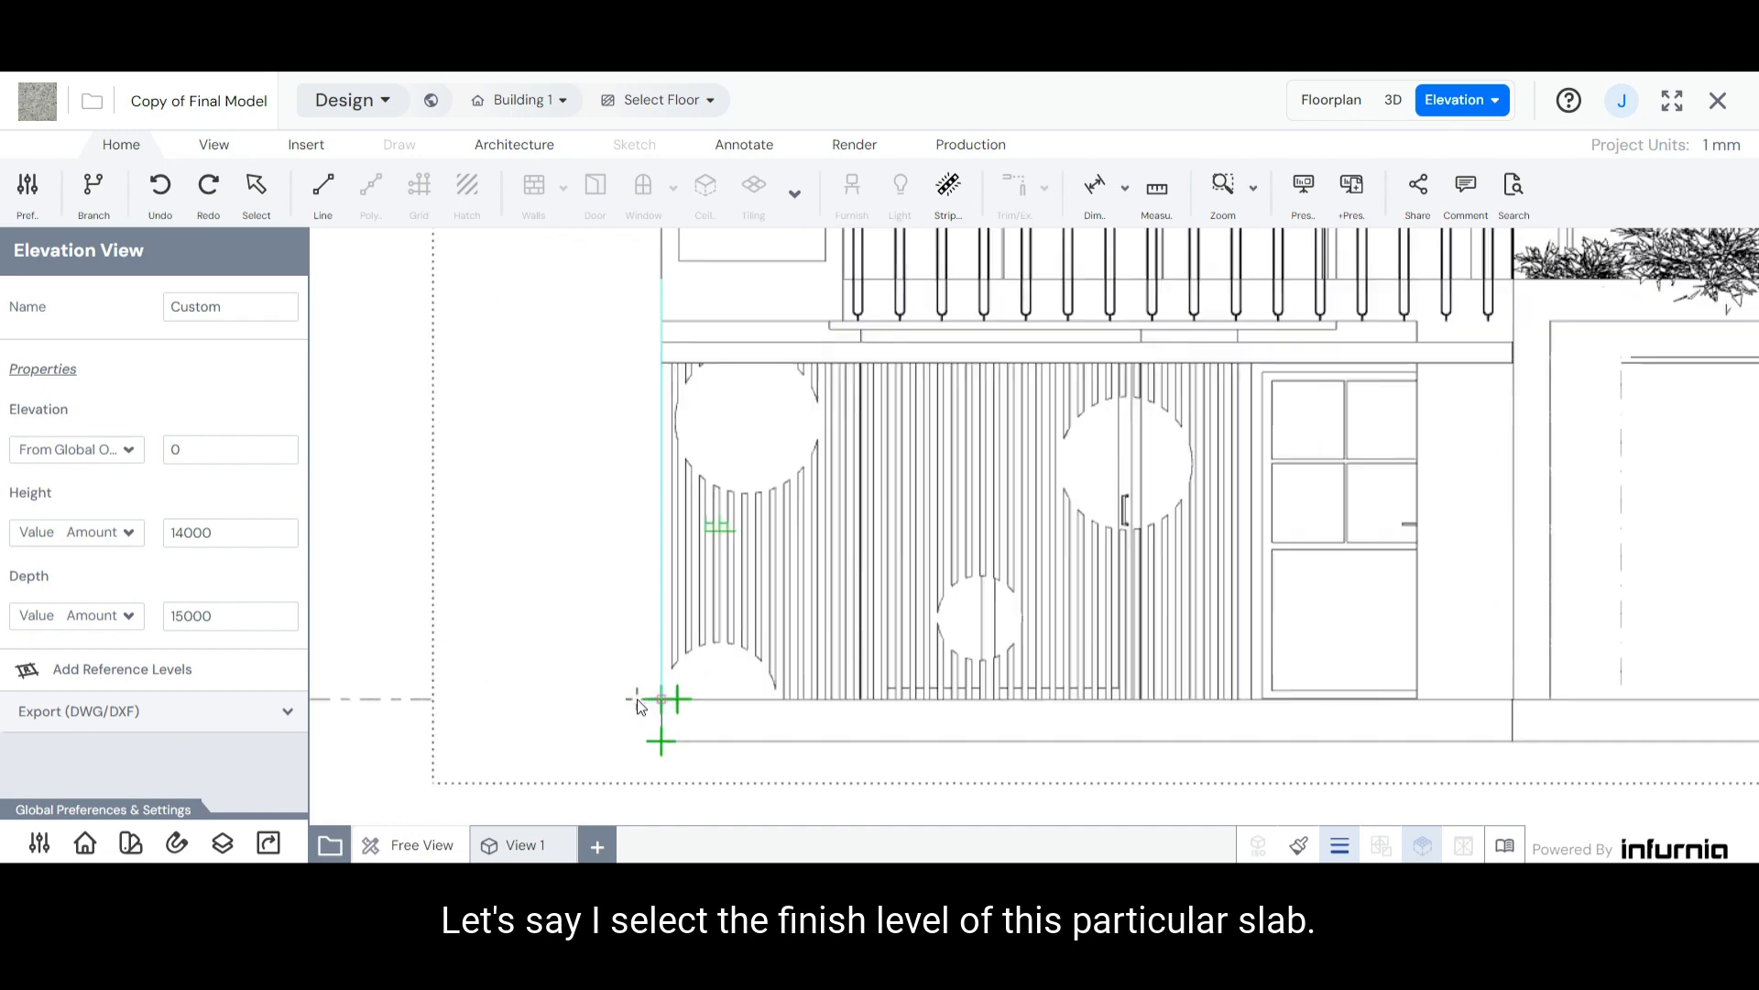
{"action": "scroll", "coordinate": [751, 691], "scroll_direction": "down", "scroll_amount": 3}
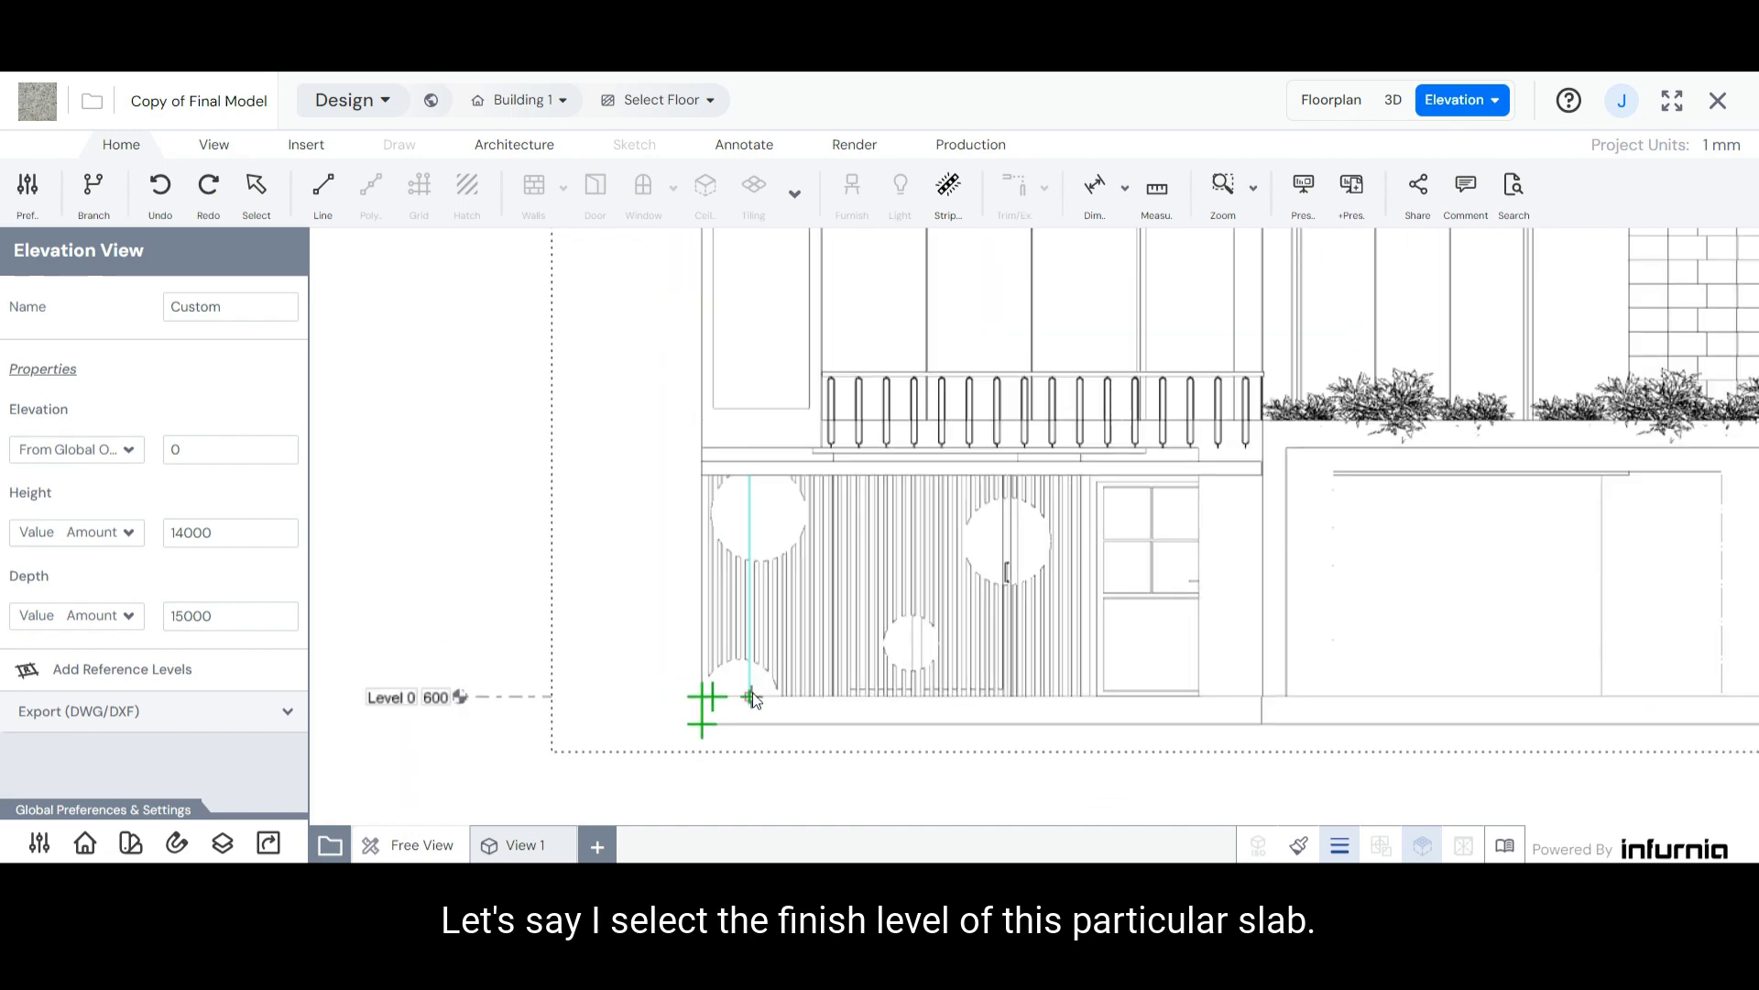
{"action": "left_click", "coordinate": [752, 693]}
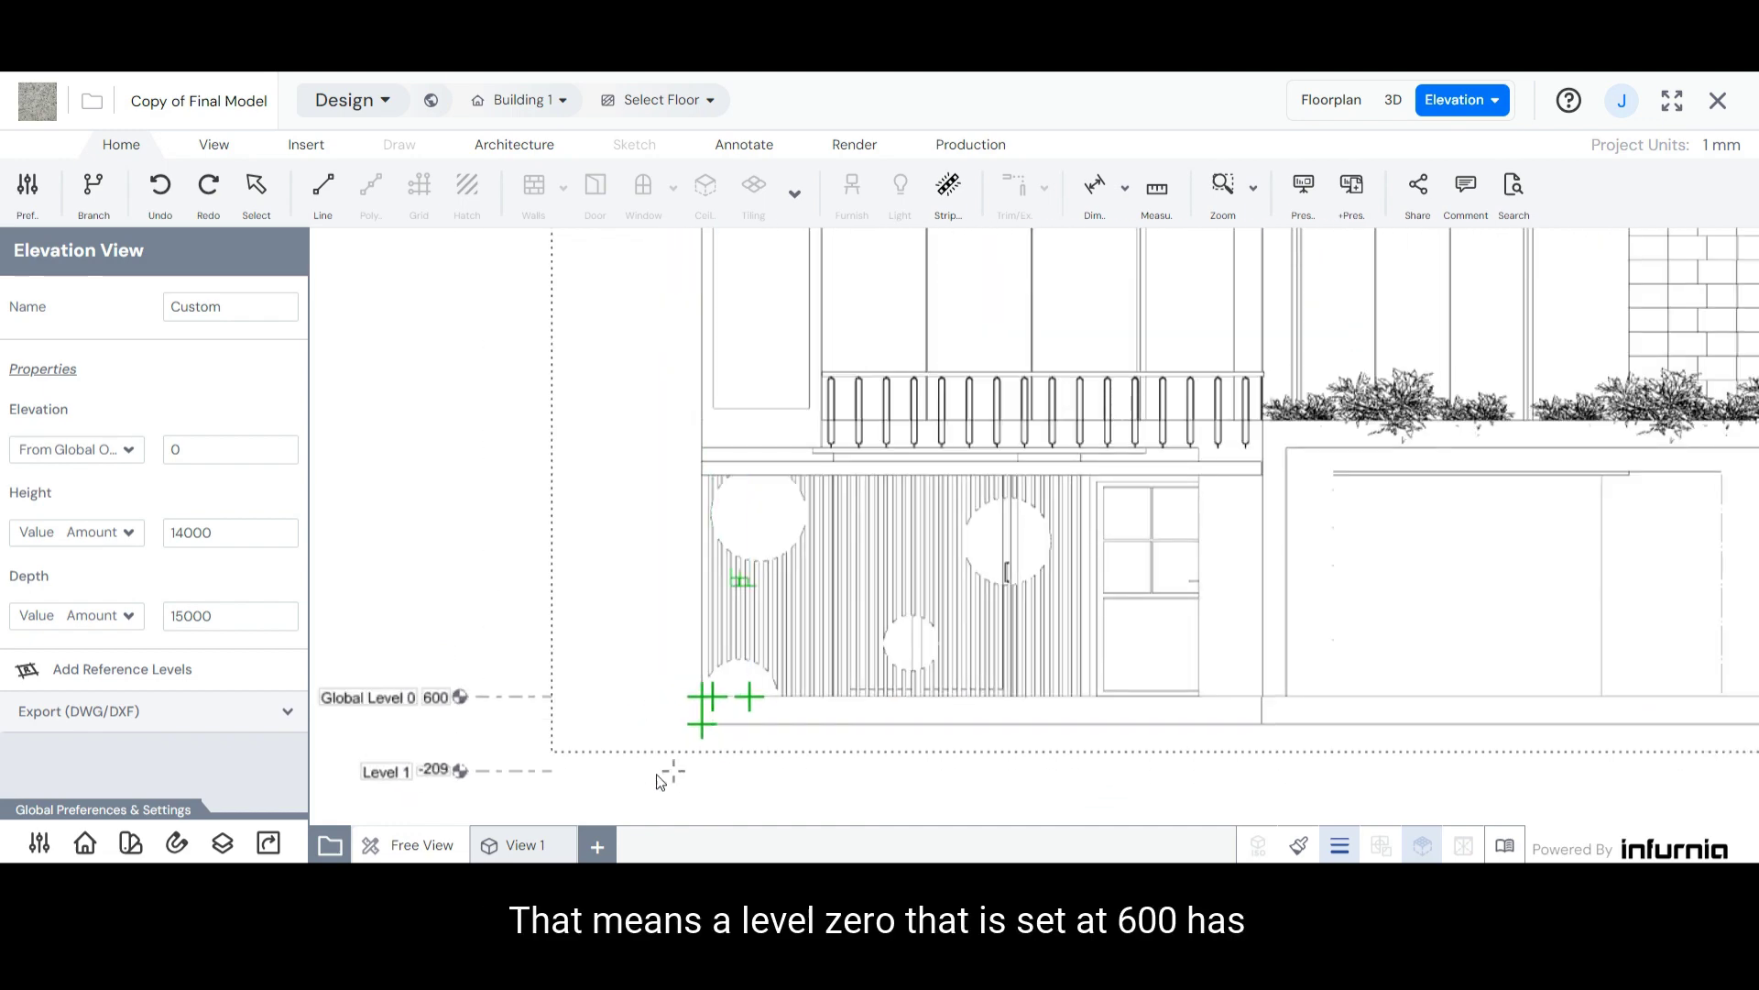
Step: Add a second reference level at 3150 on the slab above the slatted ground-floor facade
{"action": "scroll", "coordinate": [364, 753], "scroll_direction": "up", "scroll_amount": 3}
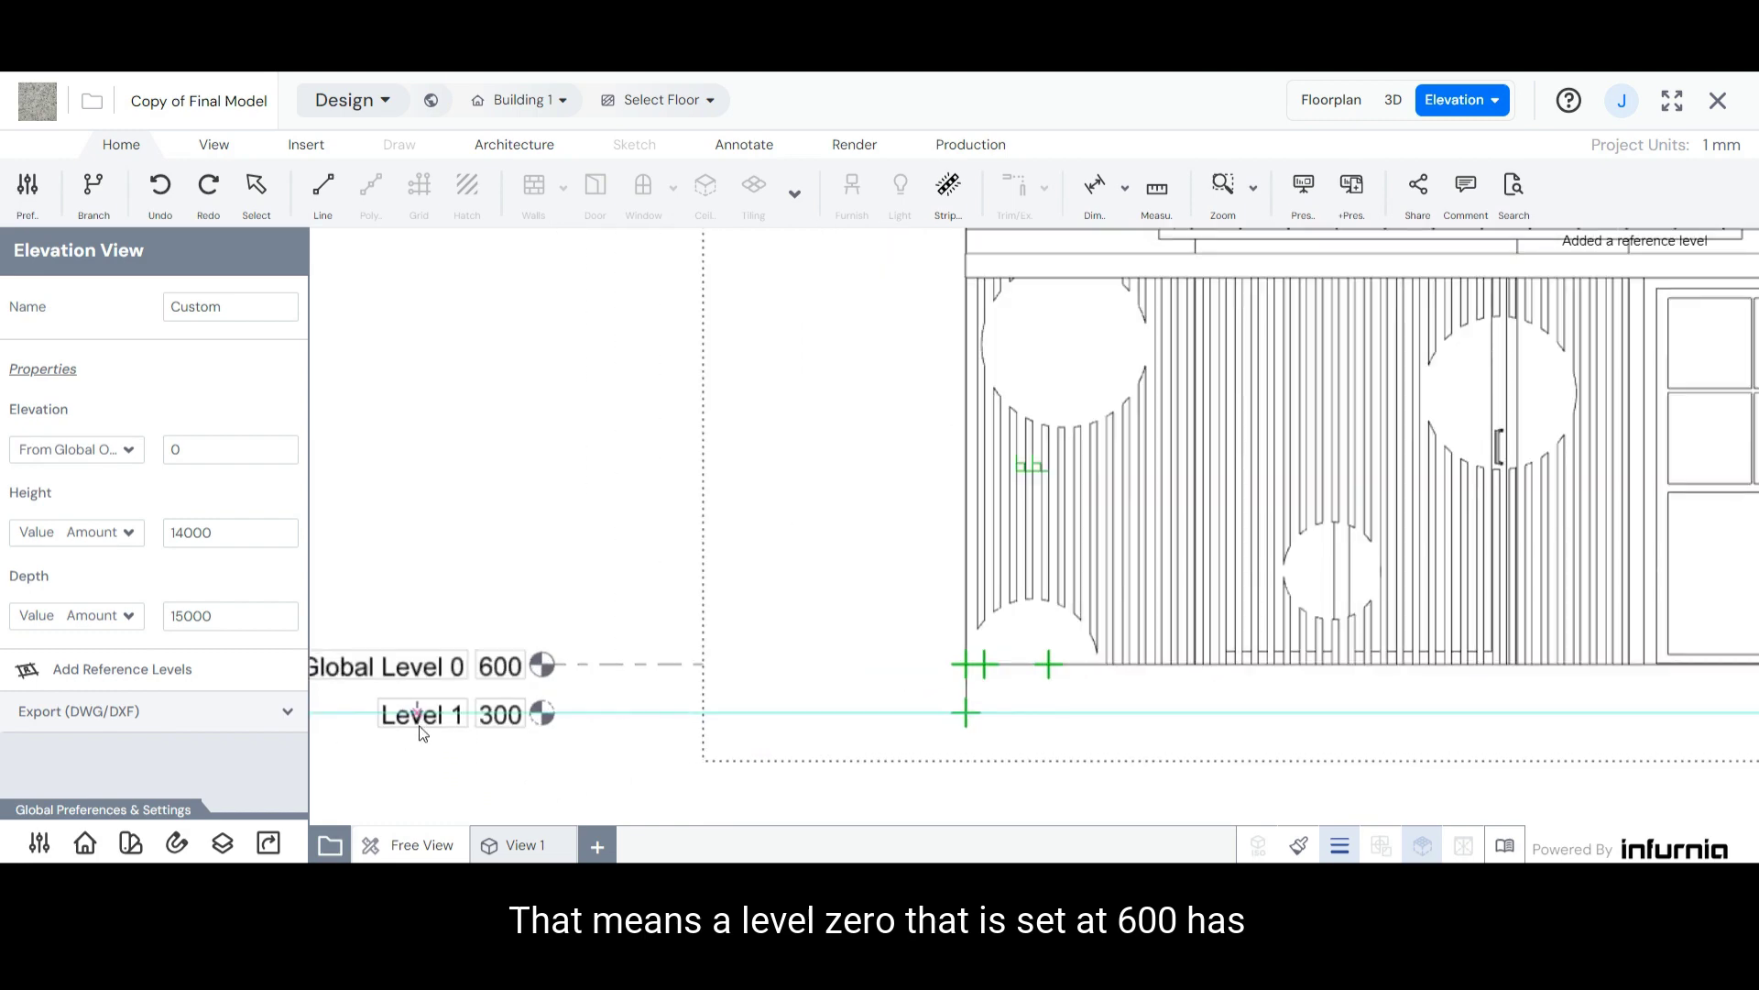
{"action": "left_click", "coordinate": [514, 694]}
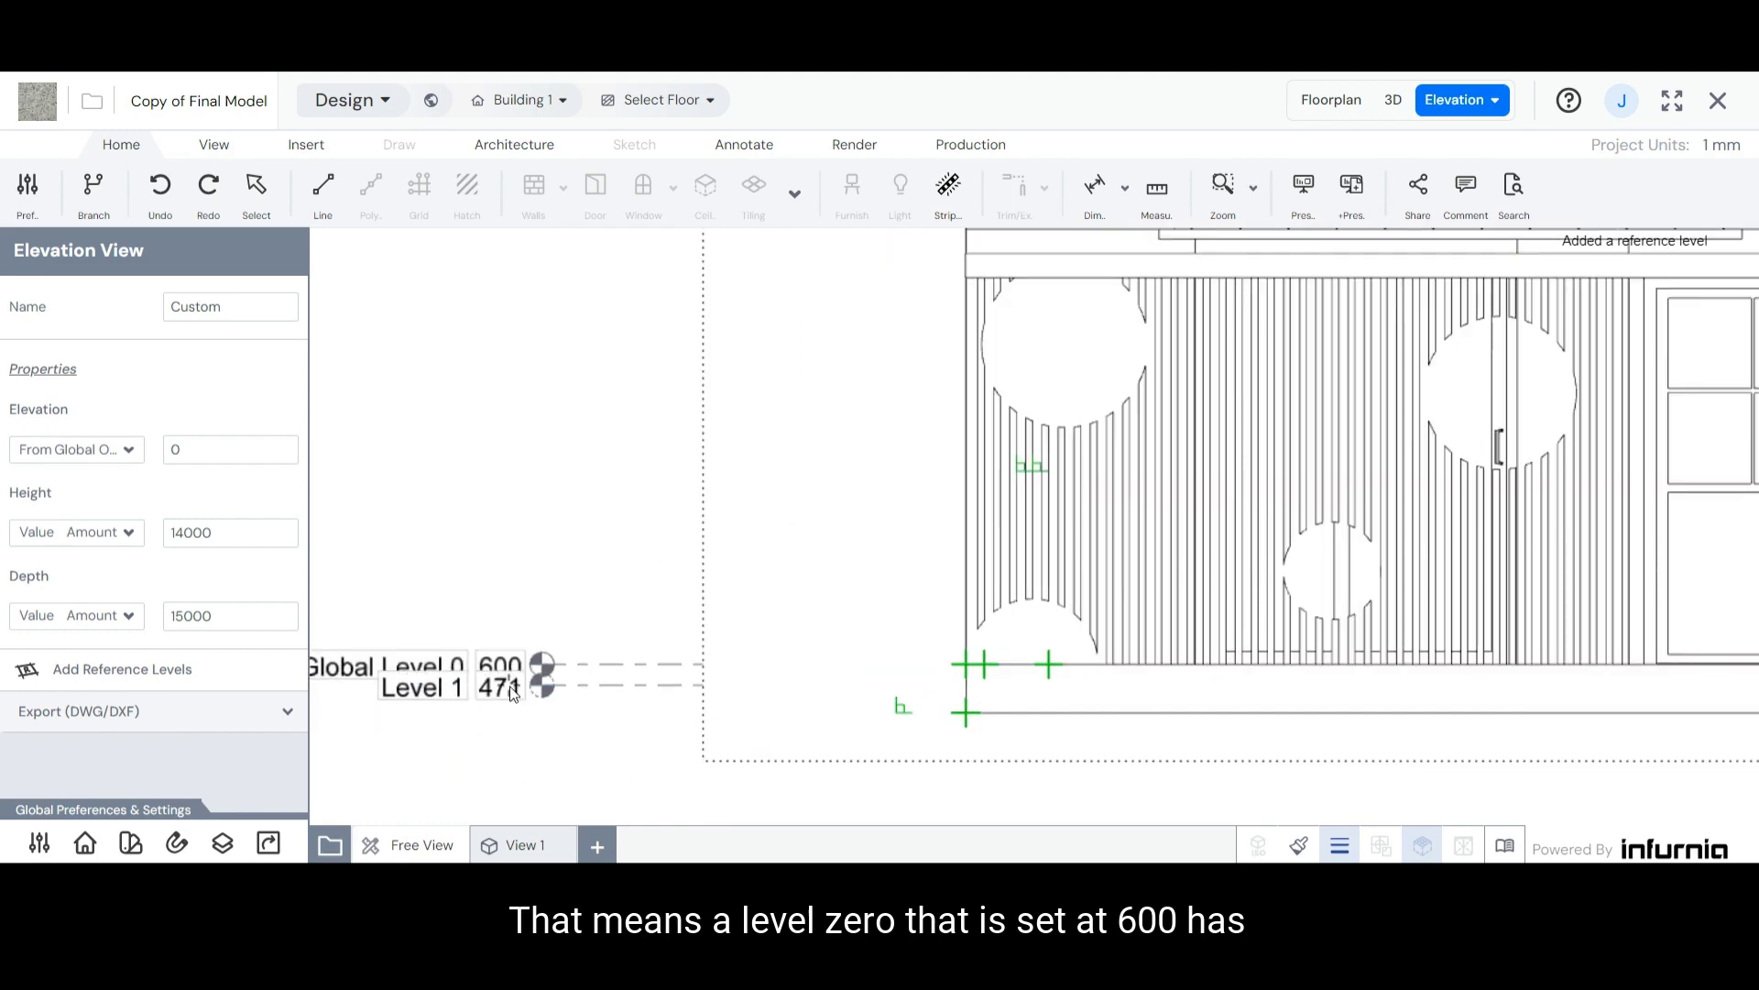
{"action": "scroll", "coordinate": [514, 694], "scroll_direction": "down", "scroll_amount": 5}
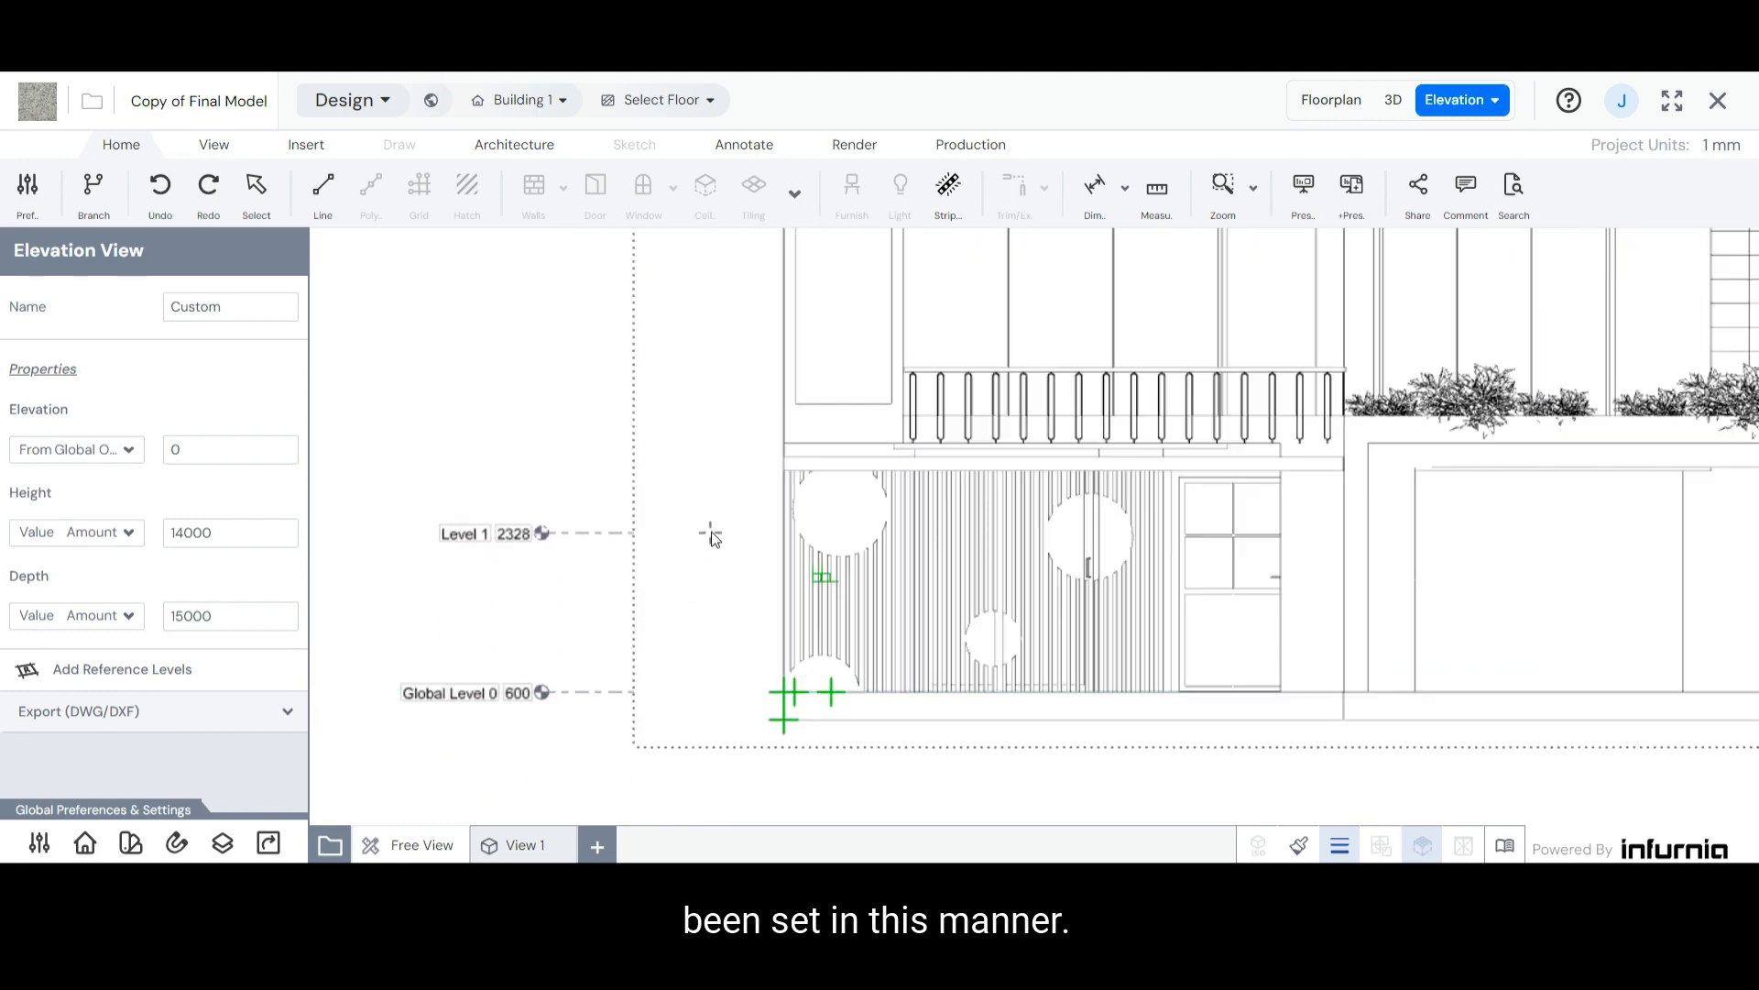
{"action": "left_click", "coordinate": [794, 451]}
Step: Place a third reference level at 3726 on the lower edge of the first-floor facade frame and finish adding levels
{"action": "scroll", "coordinate": [669, 618], "scroll_direction": "down", "scroll_amount": 3}
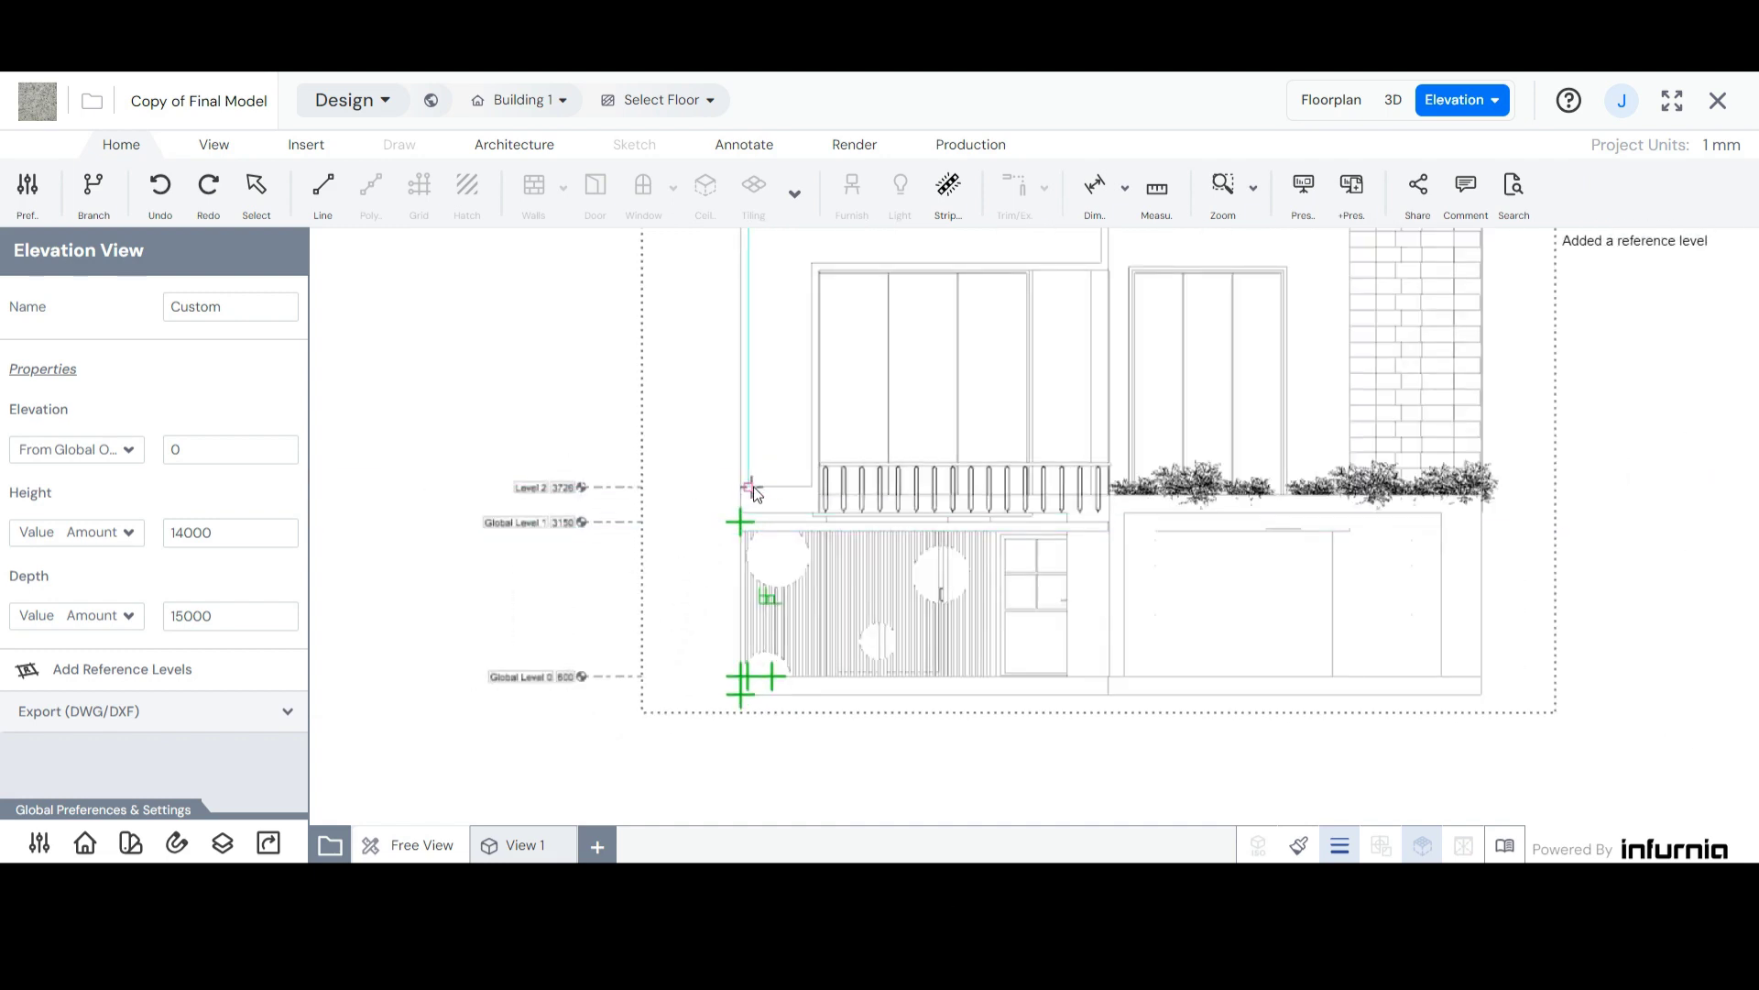
{"action": "scroll", "coordinate": [768, 486], "scroll_direction": "up", "scroll_amount": 3}
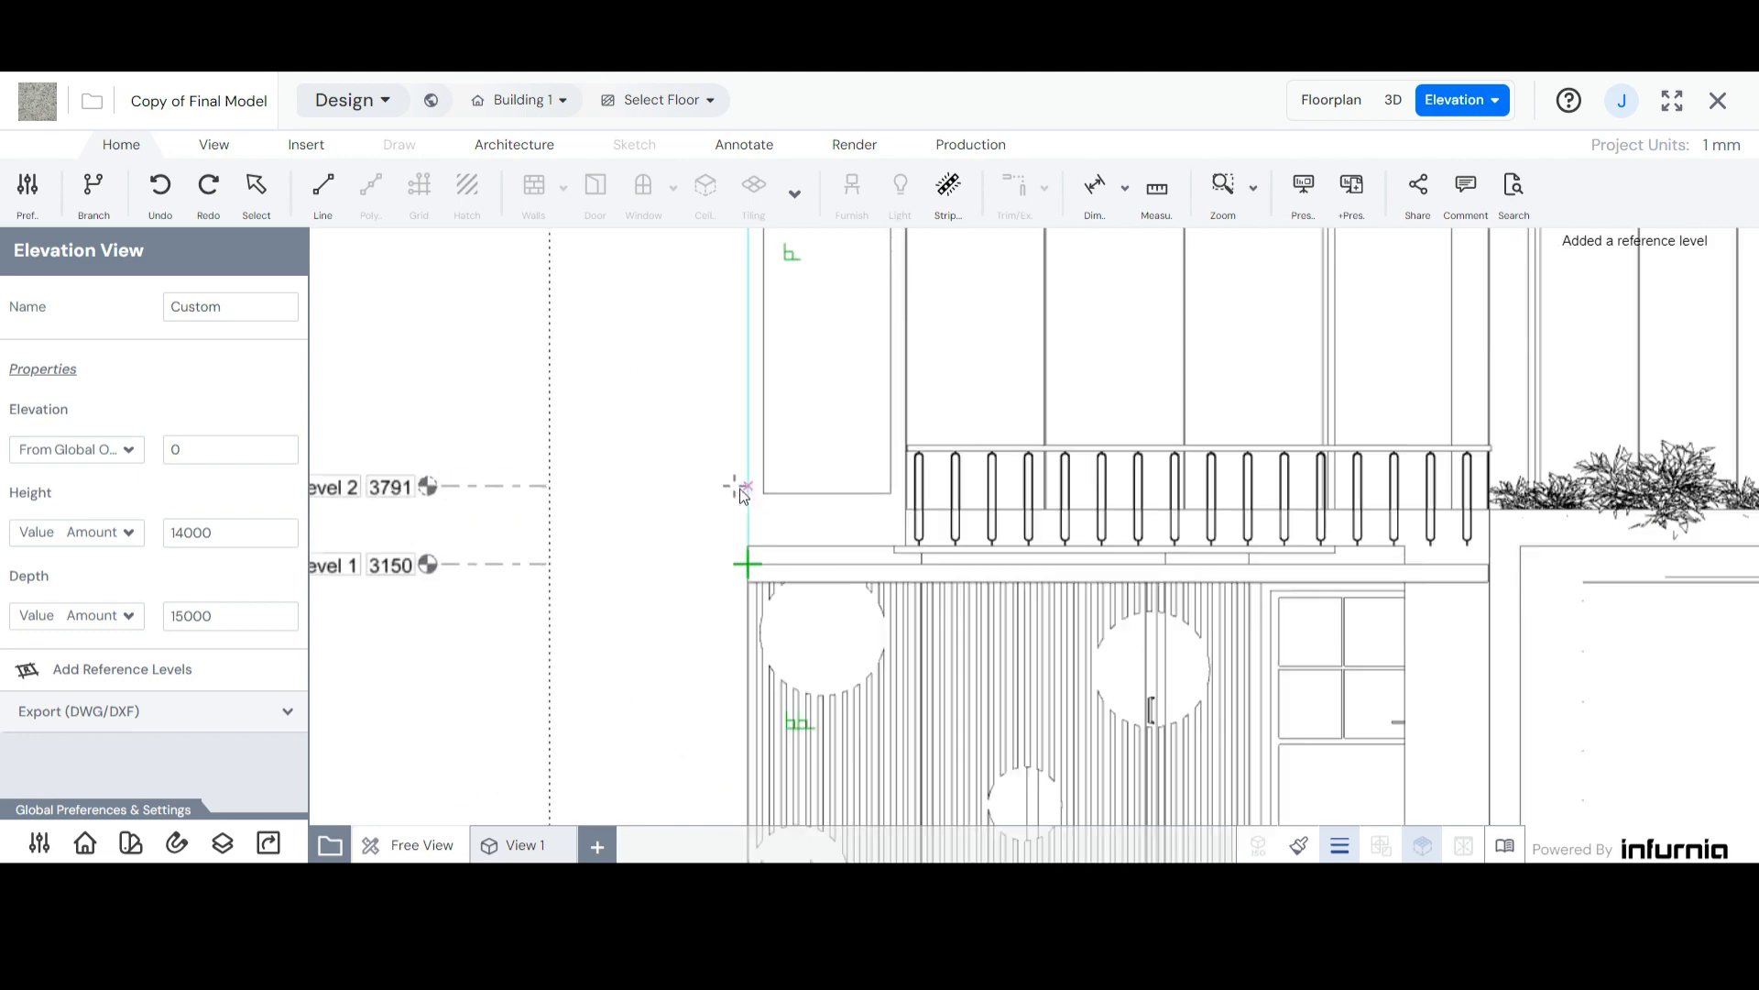
{"action": "left_click", "coordinate": [768, 492]}
{"action": "scroll", "coordinate": [642, 642], "scroll_direction": "down", "scroll_amount": 3}
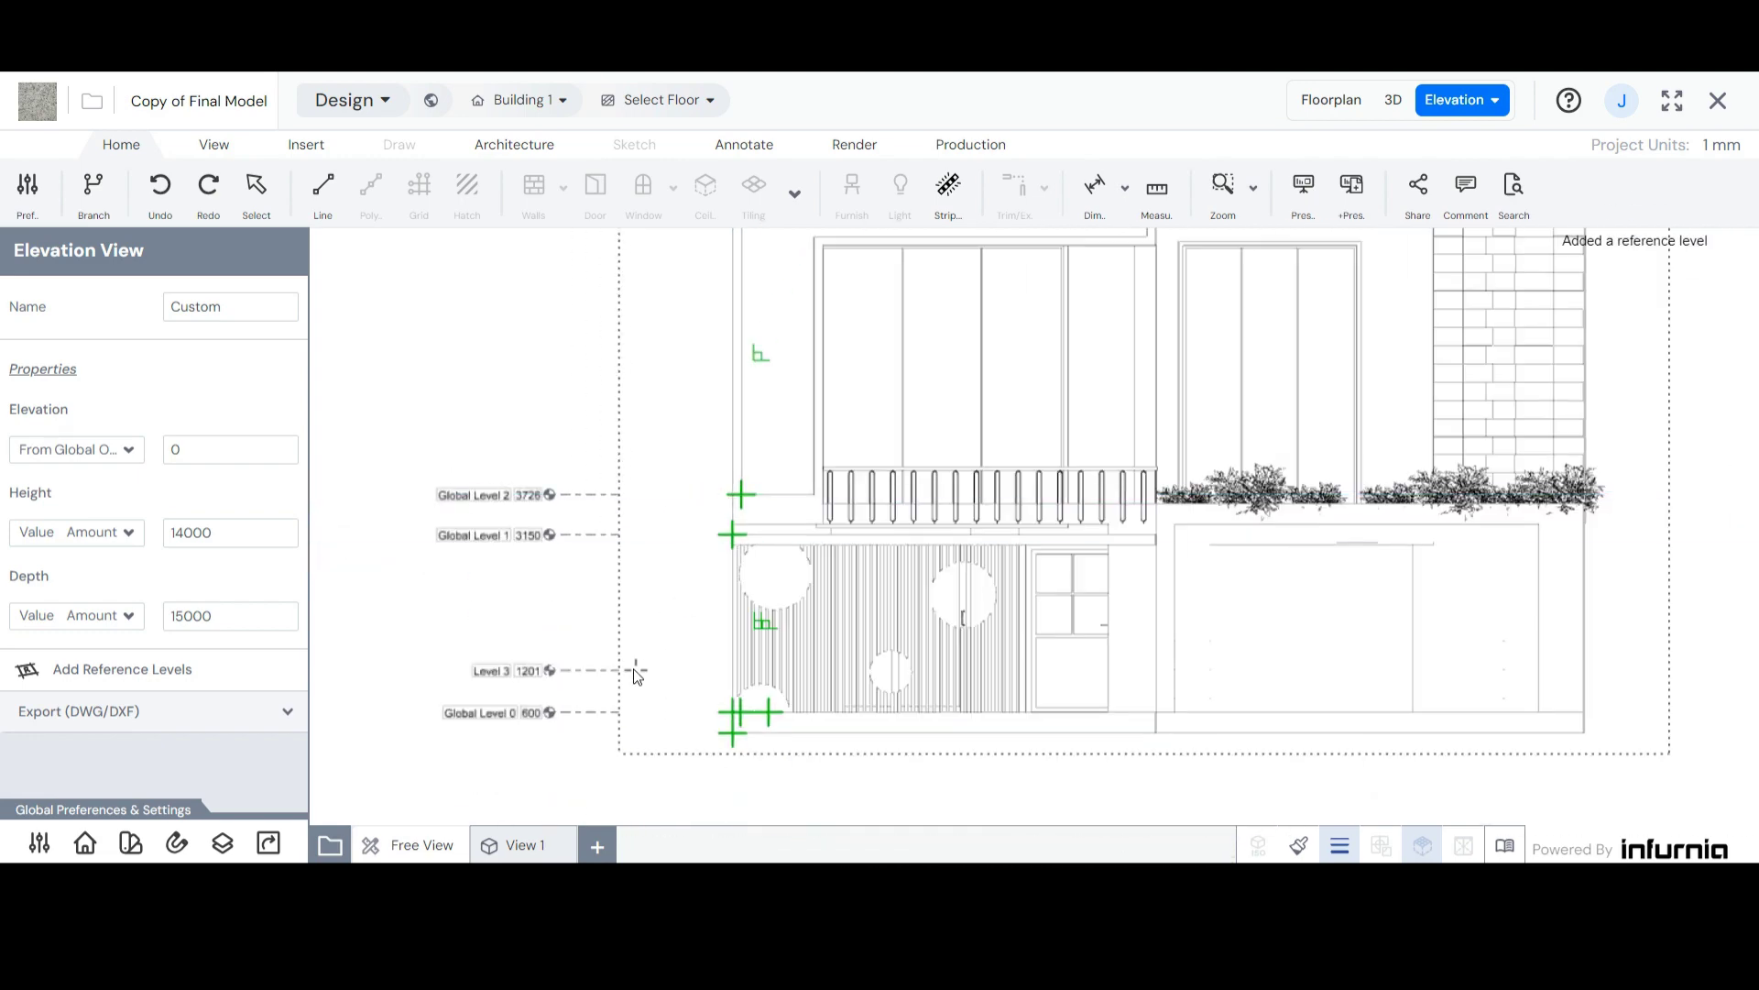
{"action": "scroll", "coordinate": [518, 648], "scroll_direction": "up", "scroll_amount": 2}
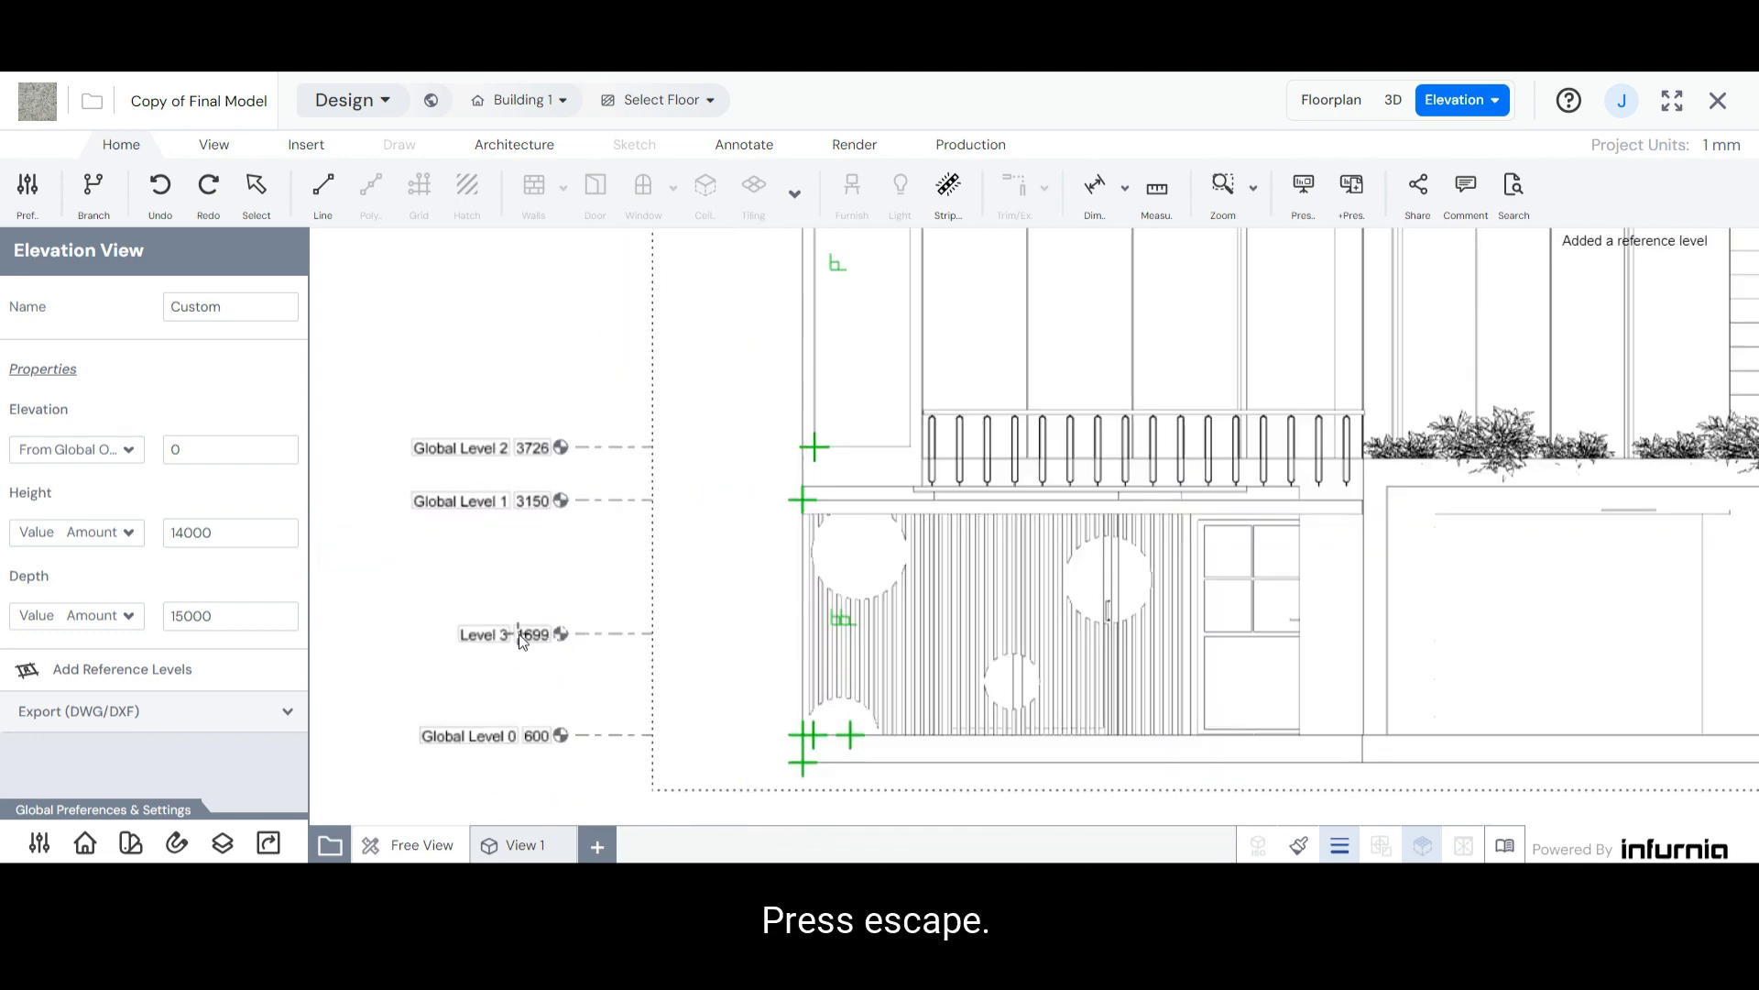
{"action": "key", "text": "Escape"}
{"action": "scroll", "coordinate": [483, 558], "scroll_direction": "down", "scroll_amount": 3}
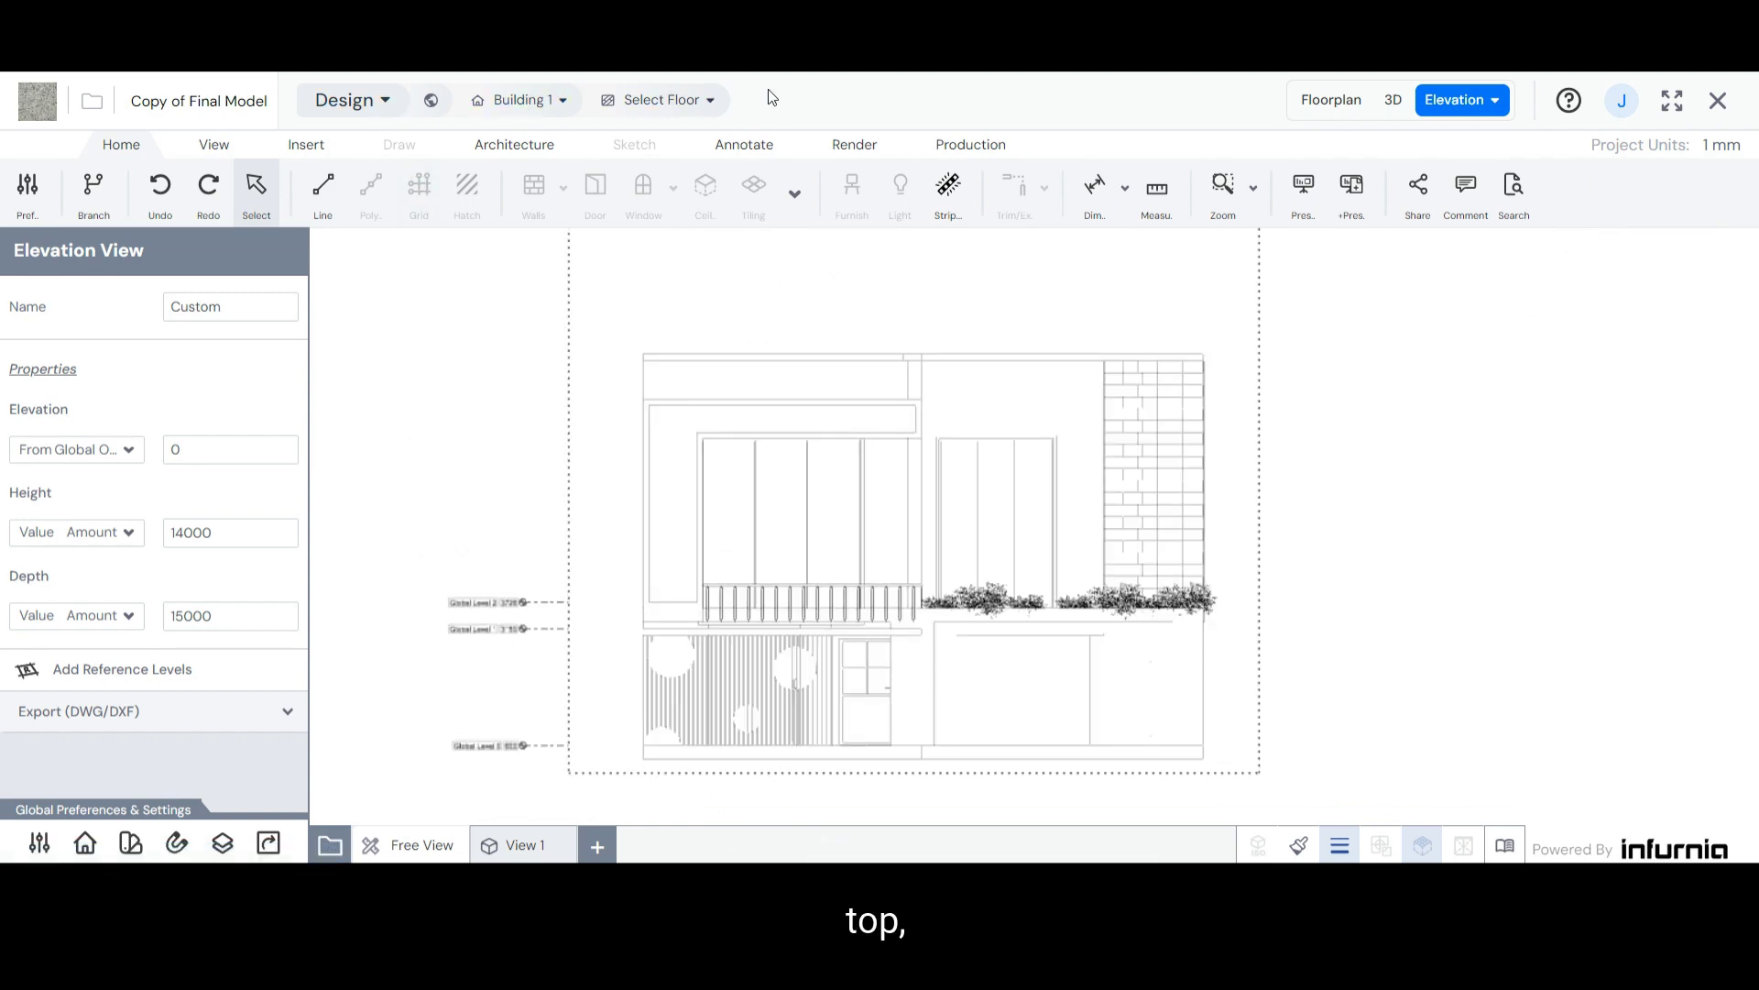
Step: Switch to Ground Floor to view the elevation with only that floor's elements
{"action": "left_click", "coordinate": [668, 102]}
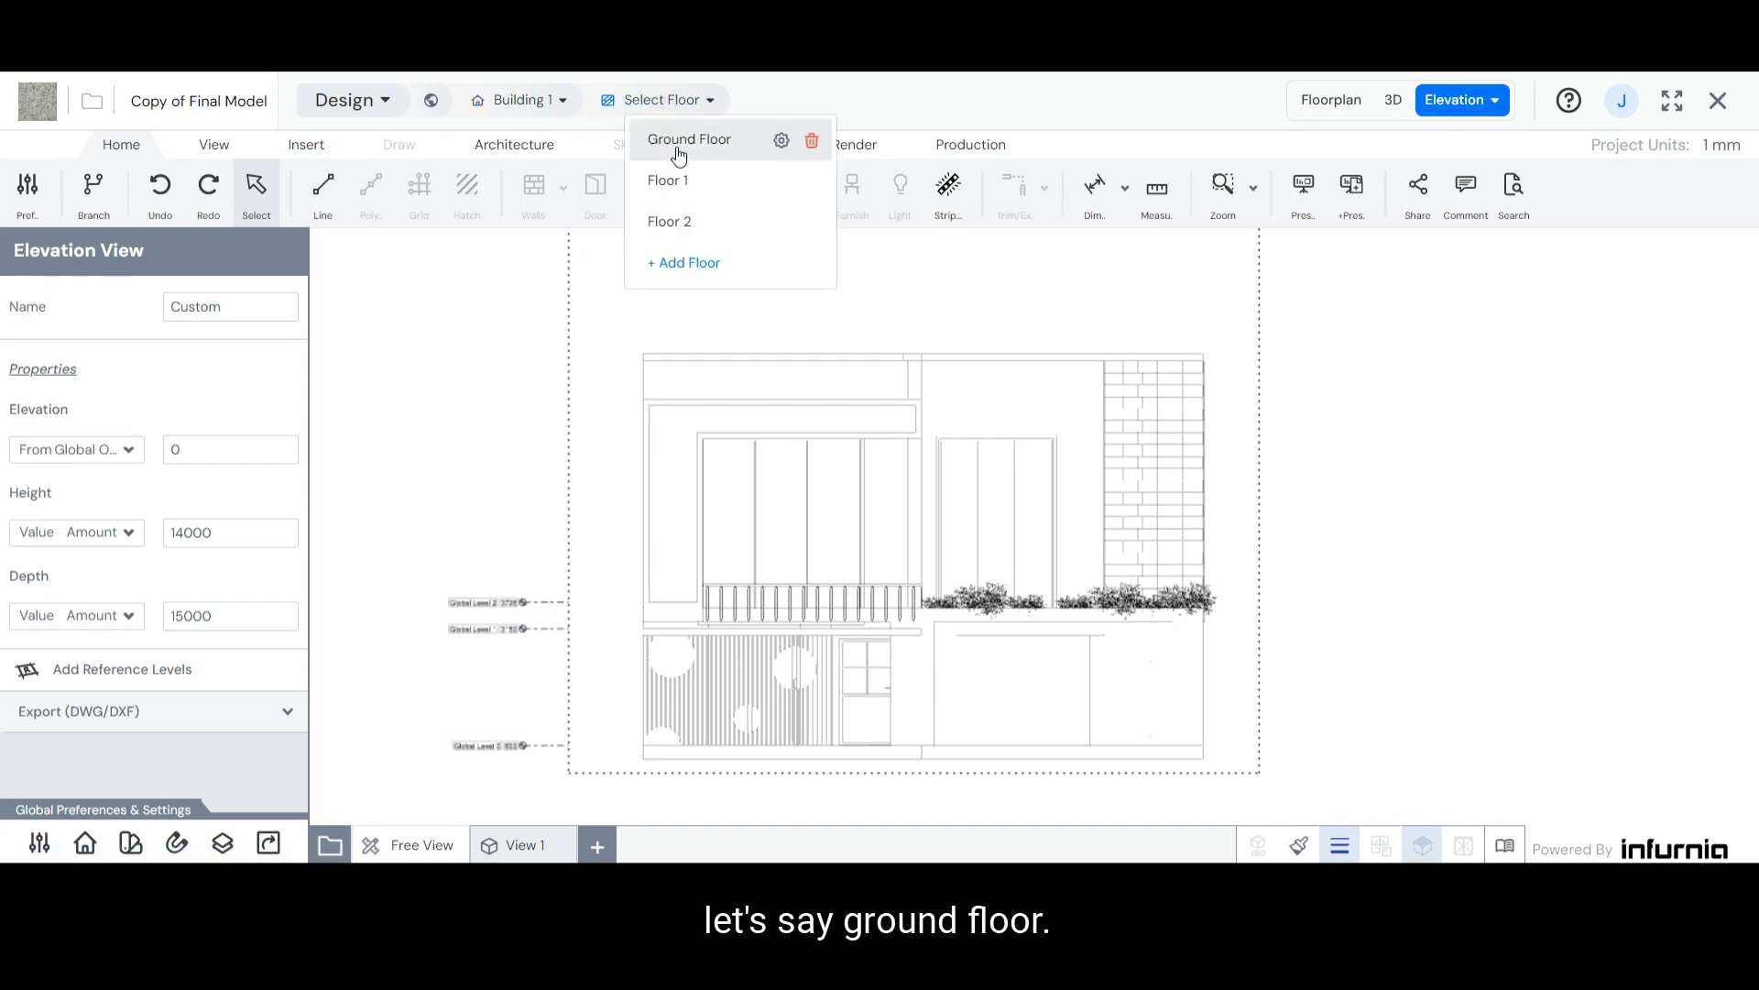
{"action": "left_click", "coordinate": [679, 151]}
{"action": "scroll", "coordinate": [1053, 766], "scroll_direction": "up", "scroll_amount": 5}
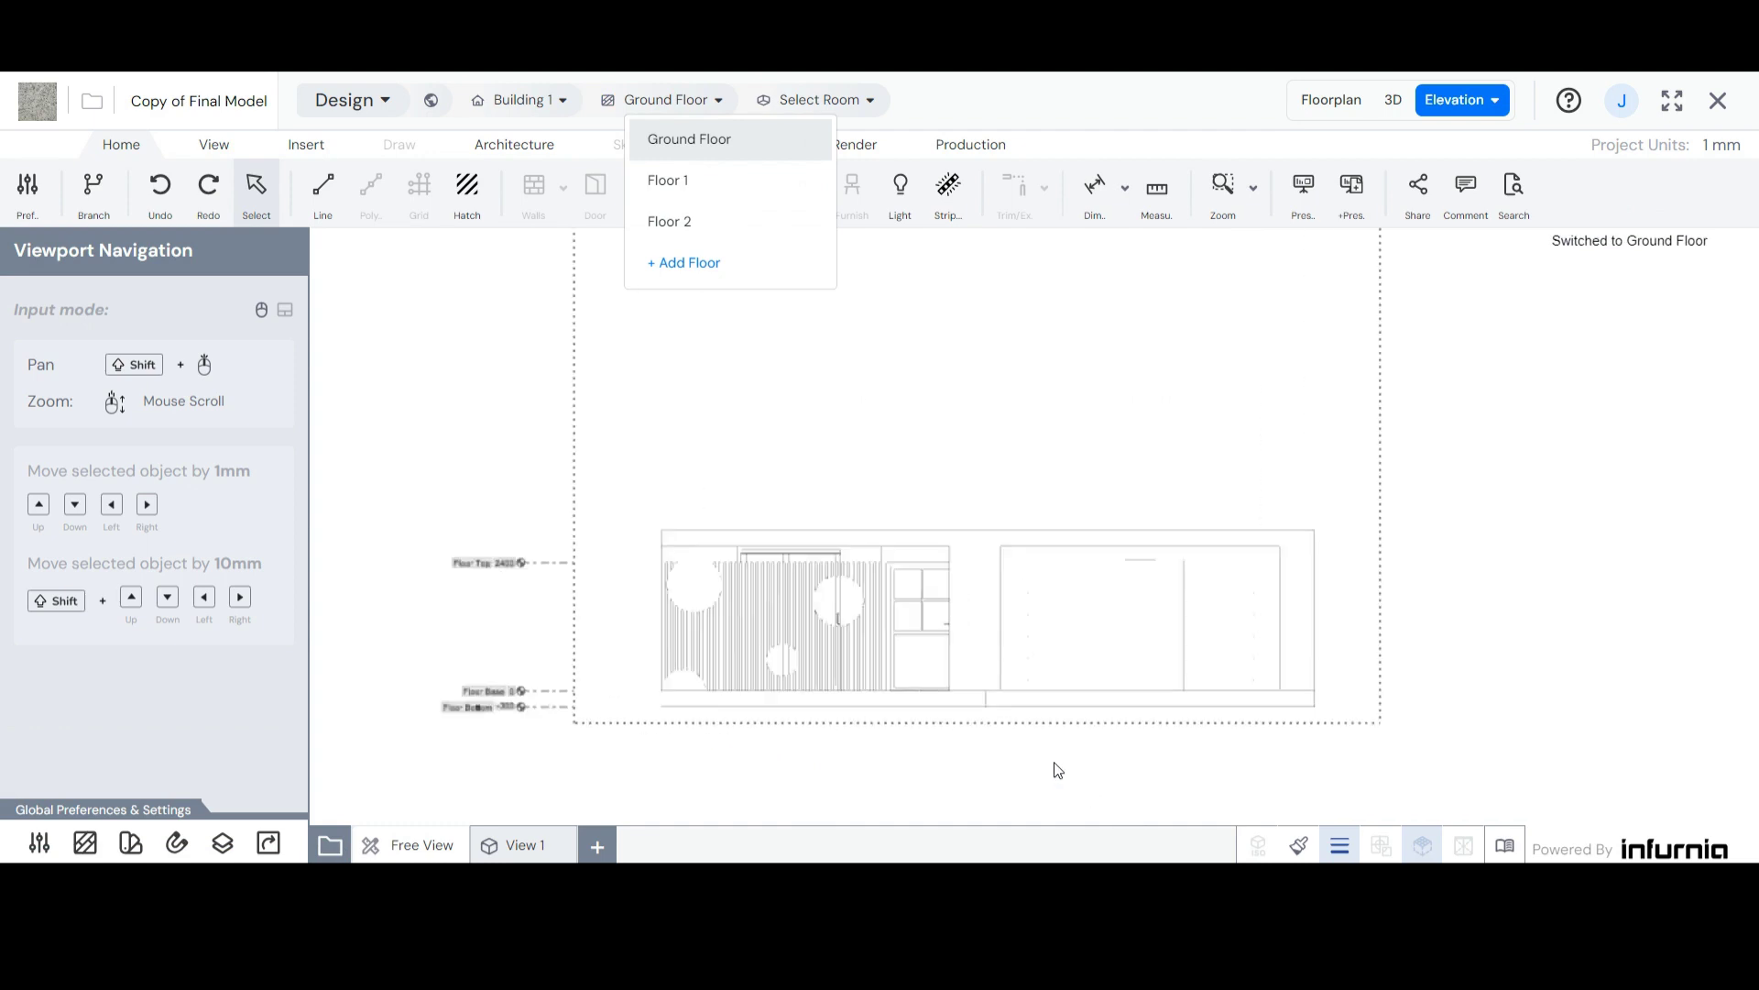
{"action": "scroll", "coordinate": [917, 604], "scroll_direction": "up", "scroll_amount": 1}
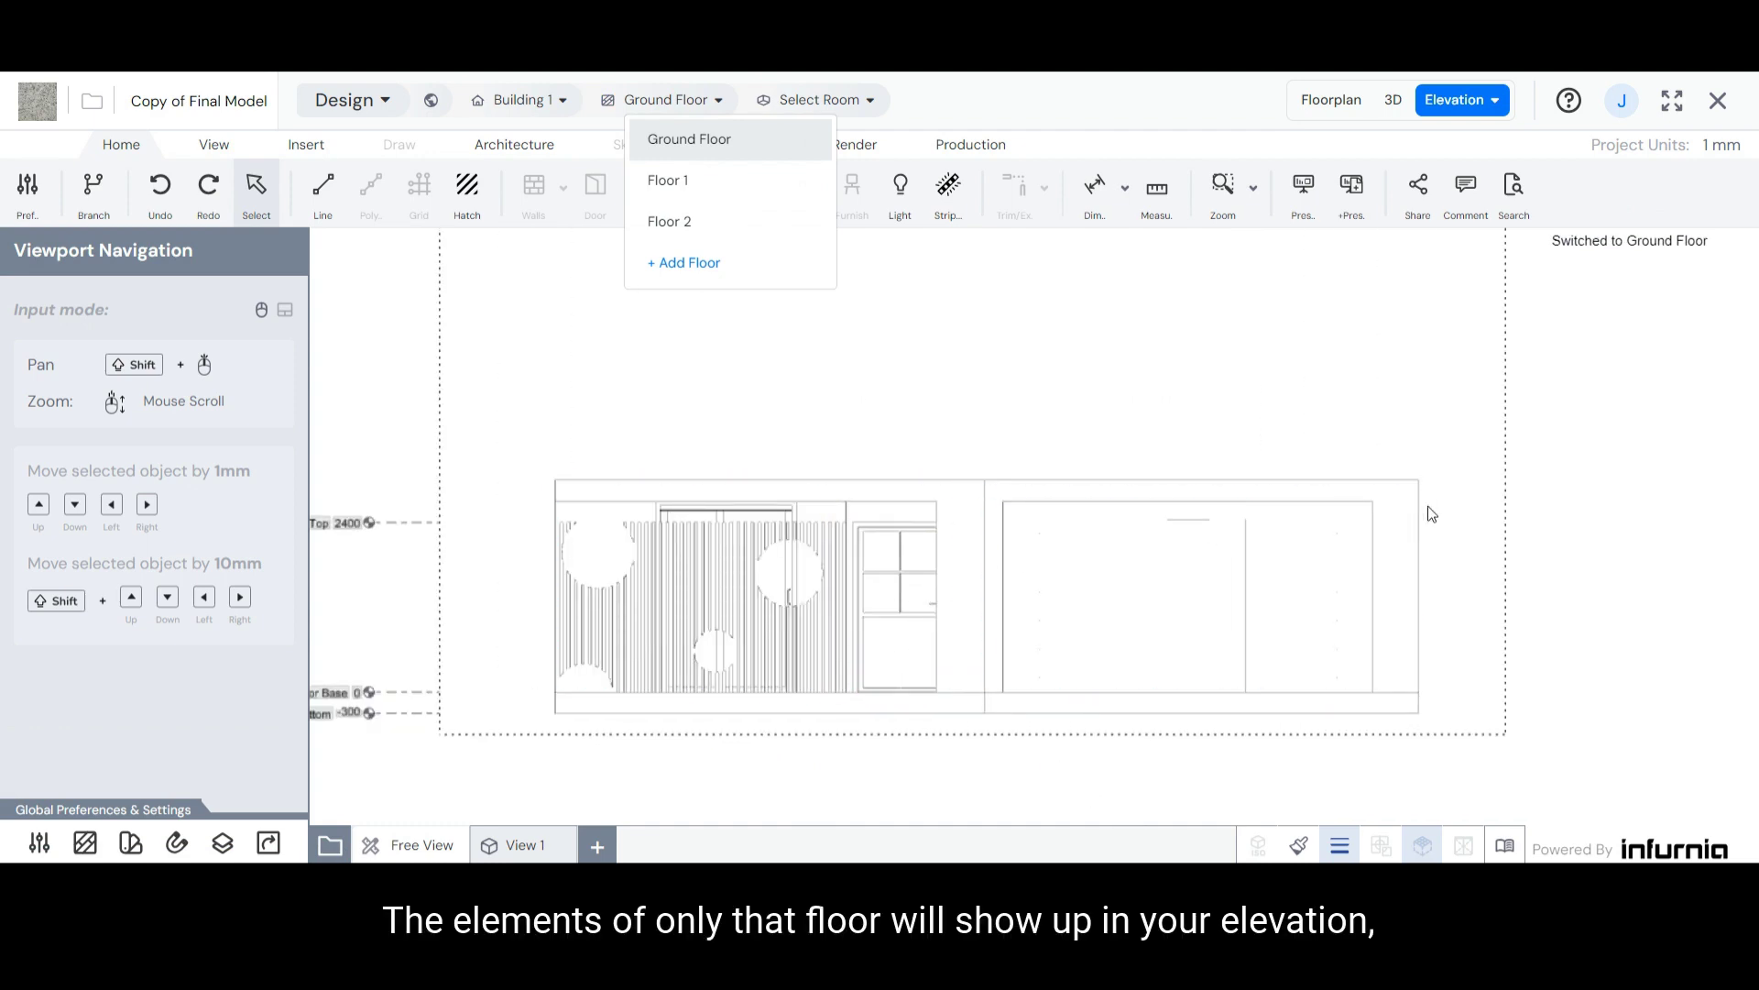
{"action": "scroll", "coordinate": [1420, 687], "scroll_direction": "down", "scroll_amount": 1}
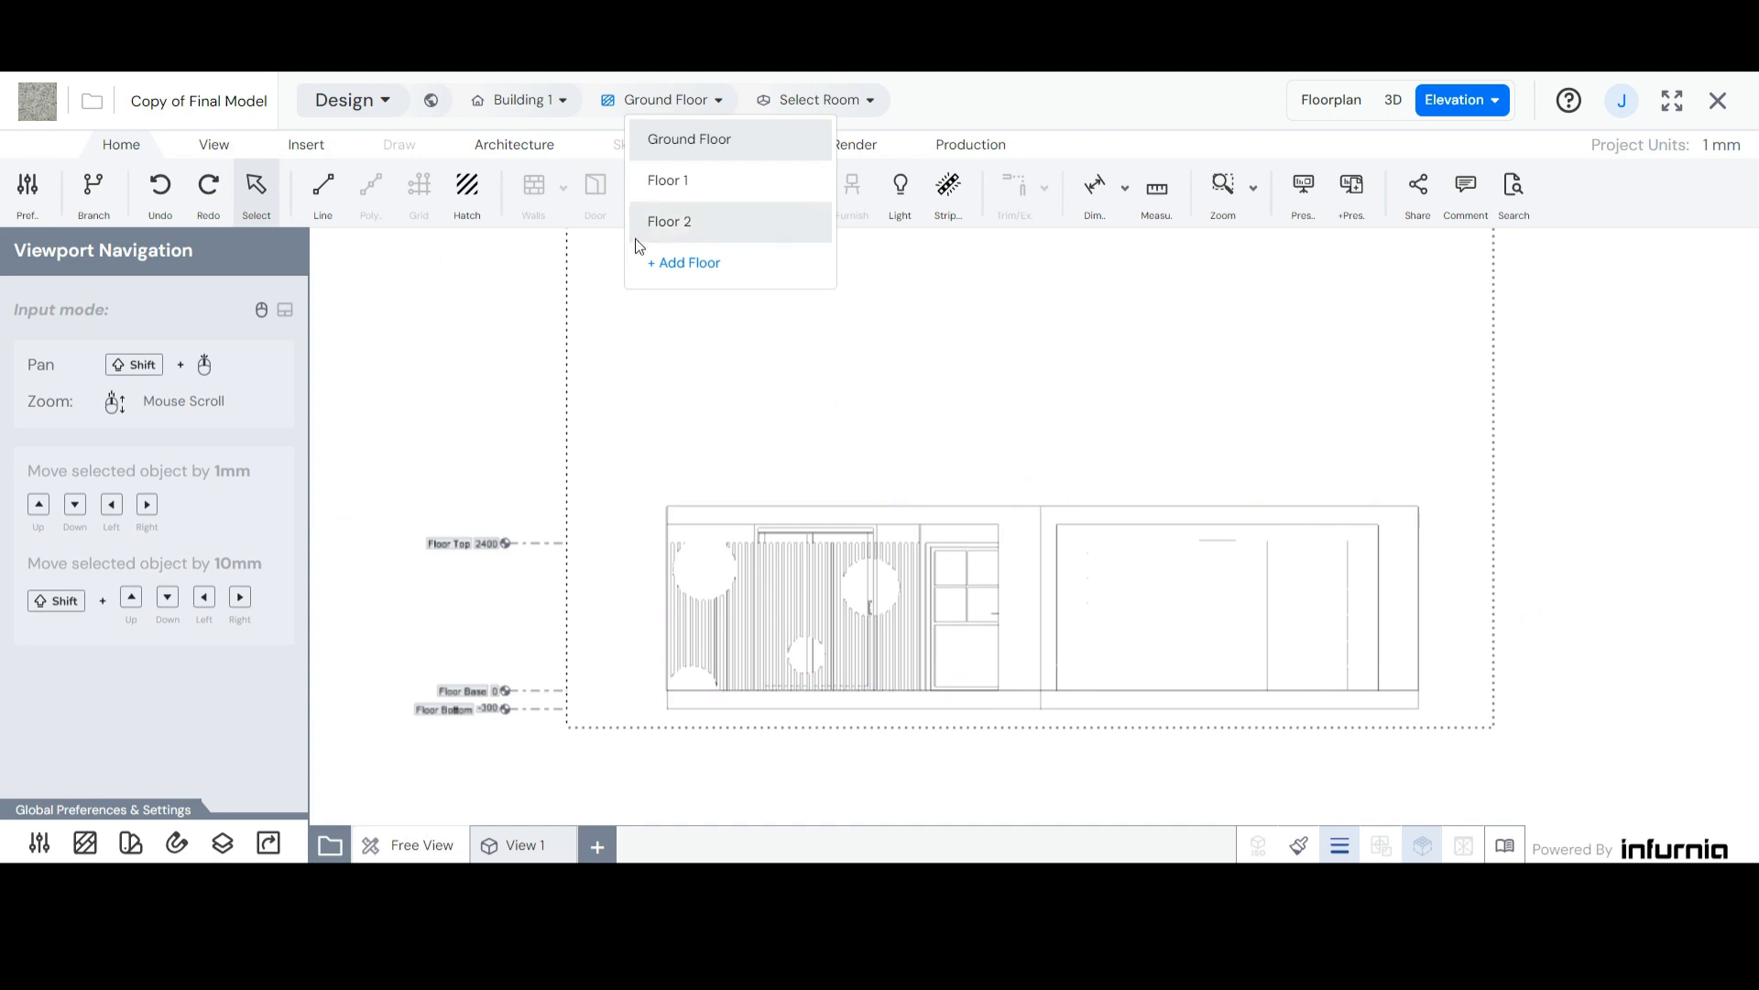
Step: View the elevations of Floor 1 and Floor 2 separately
{"action": "left_click", "coordinate": [693, 184]}
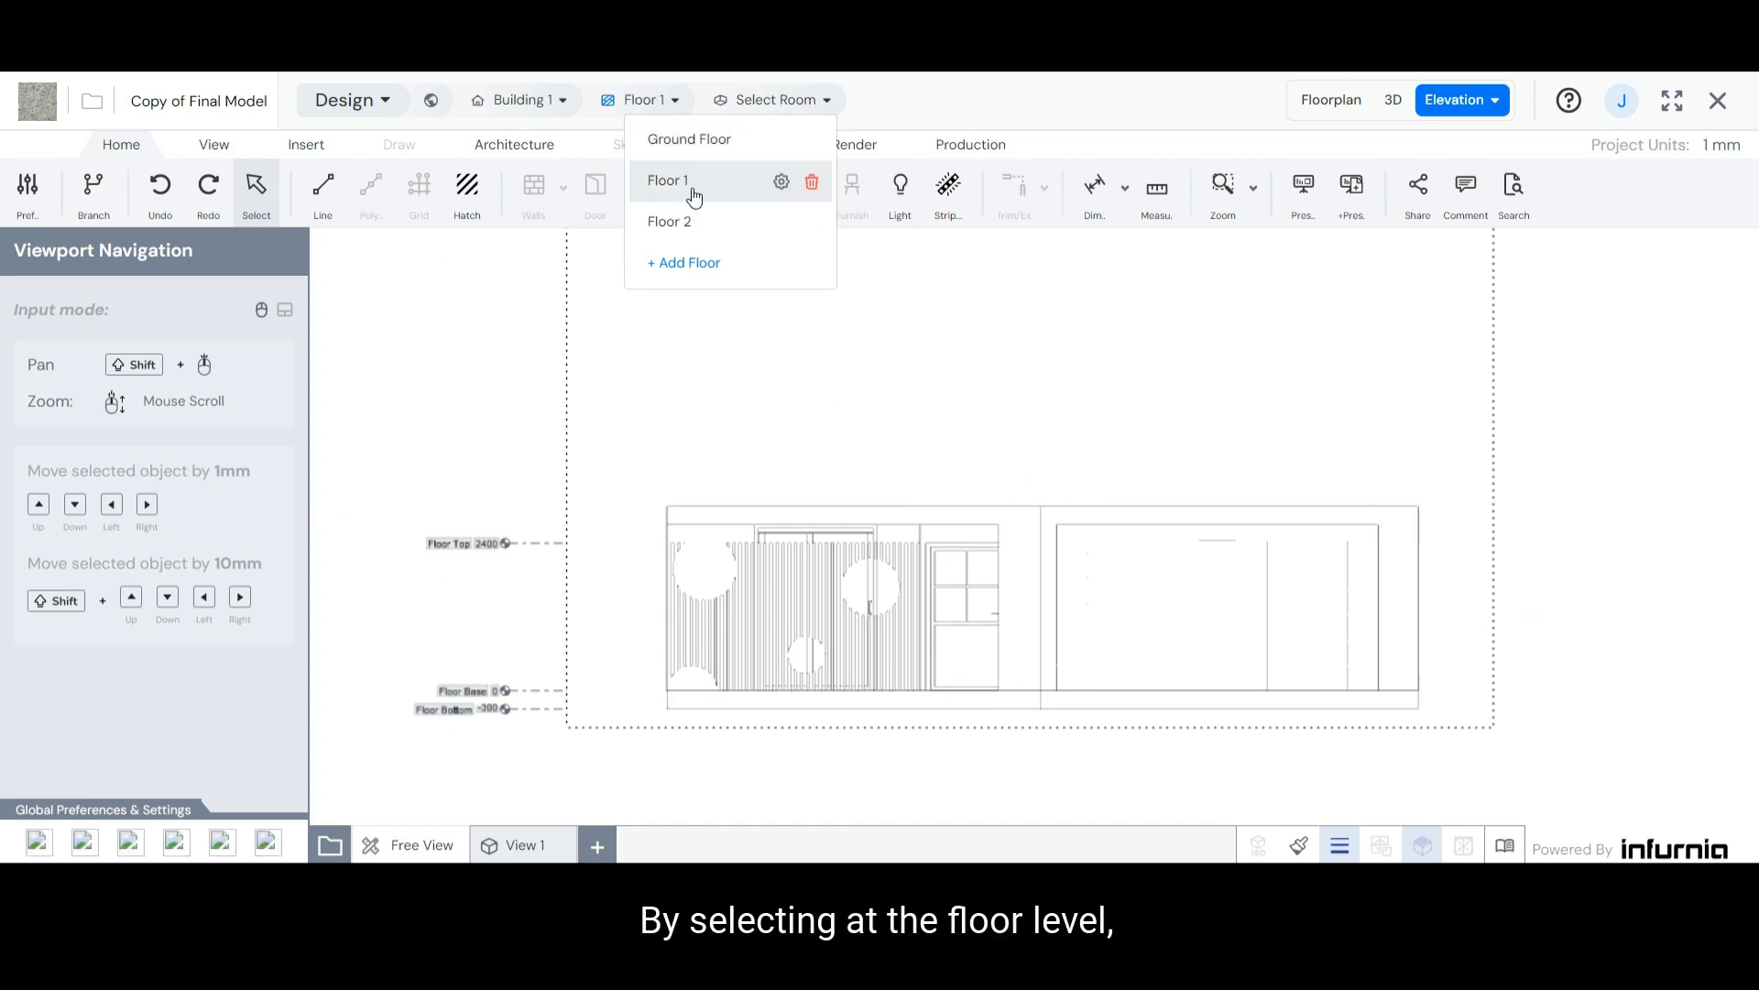
{"action": "scroll", "coordinate": [1153, 632], "scroll_direction": "up", "scroll_amount": 1}
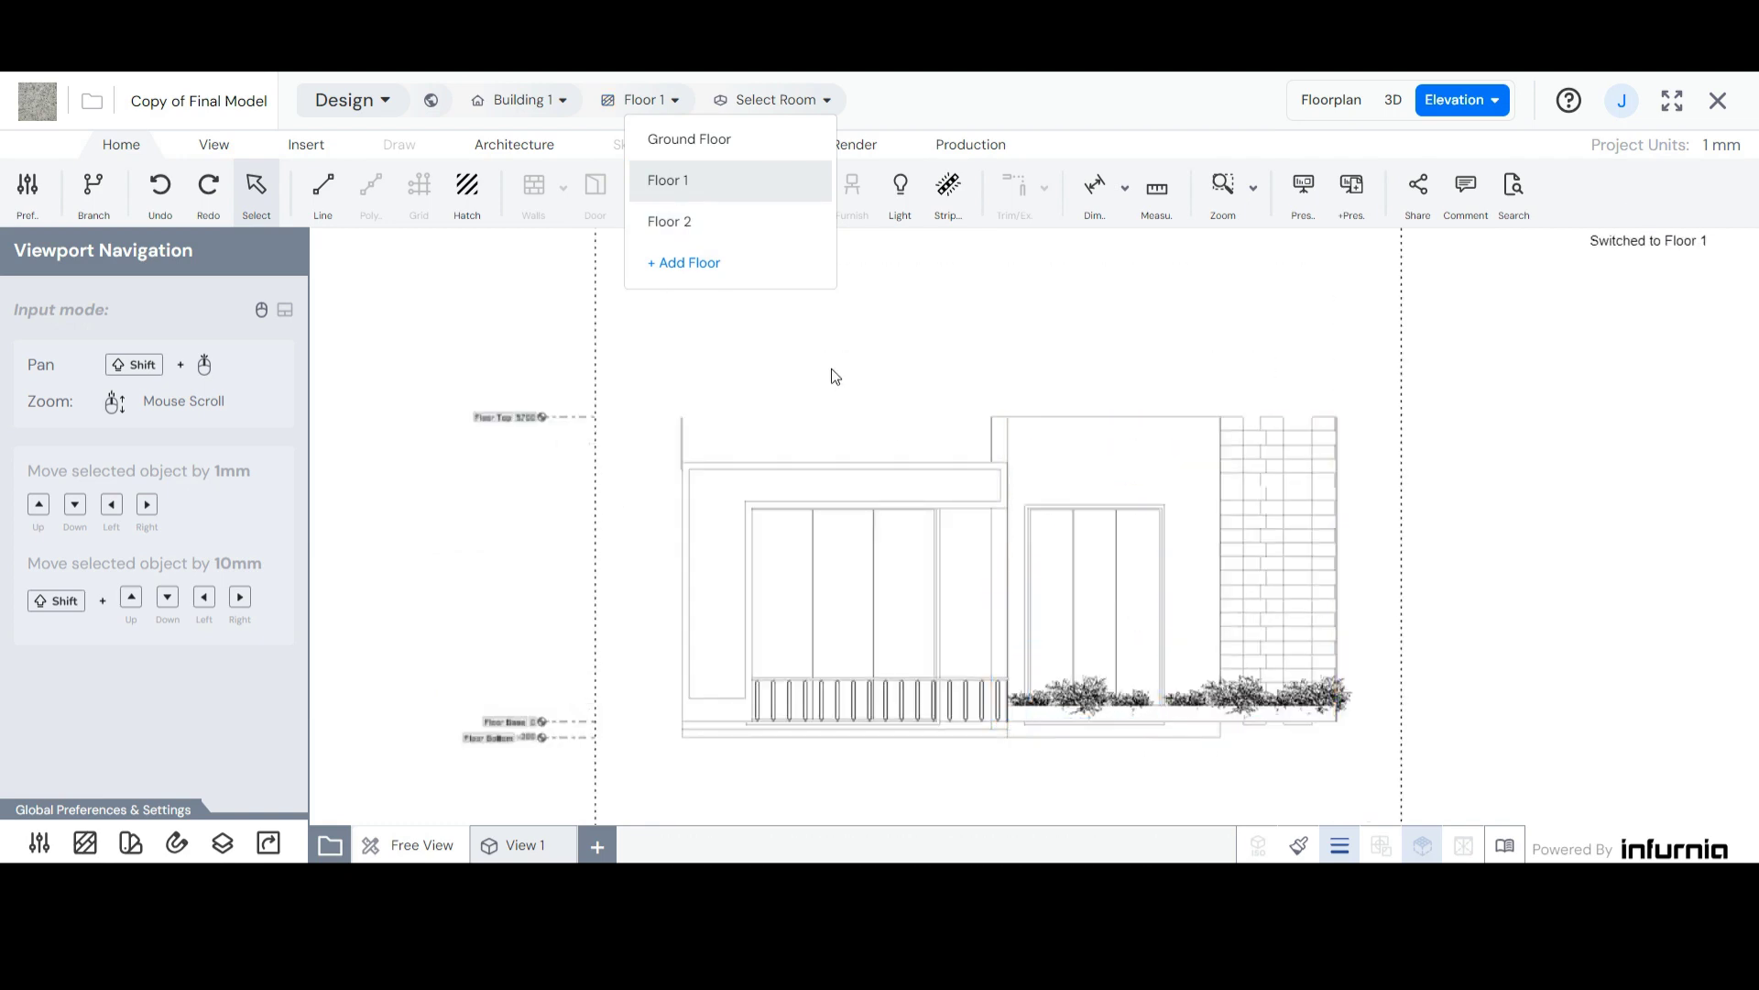
{"action": "left_click", "coordinate": [691, 225]}
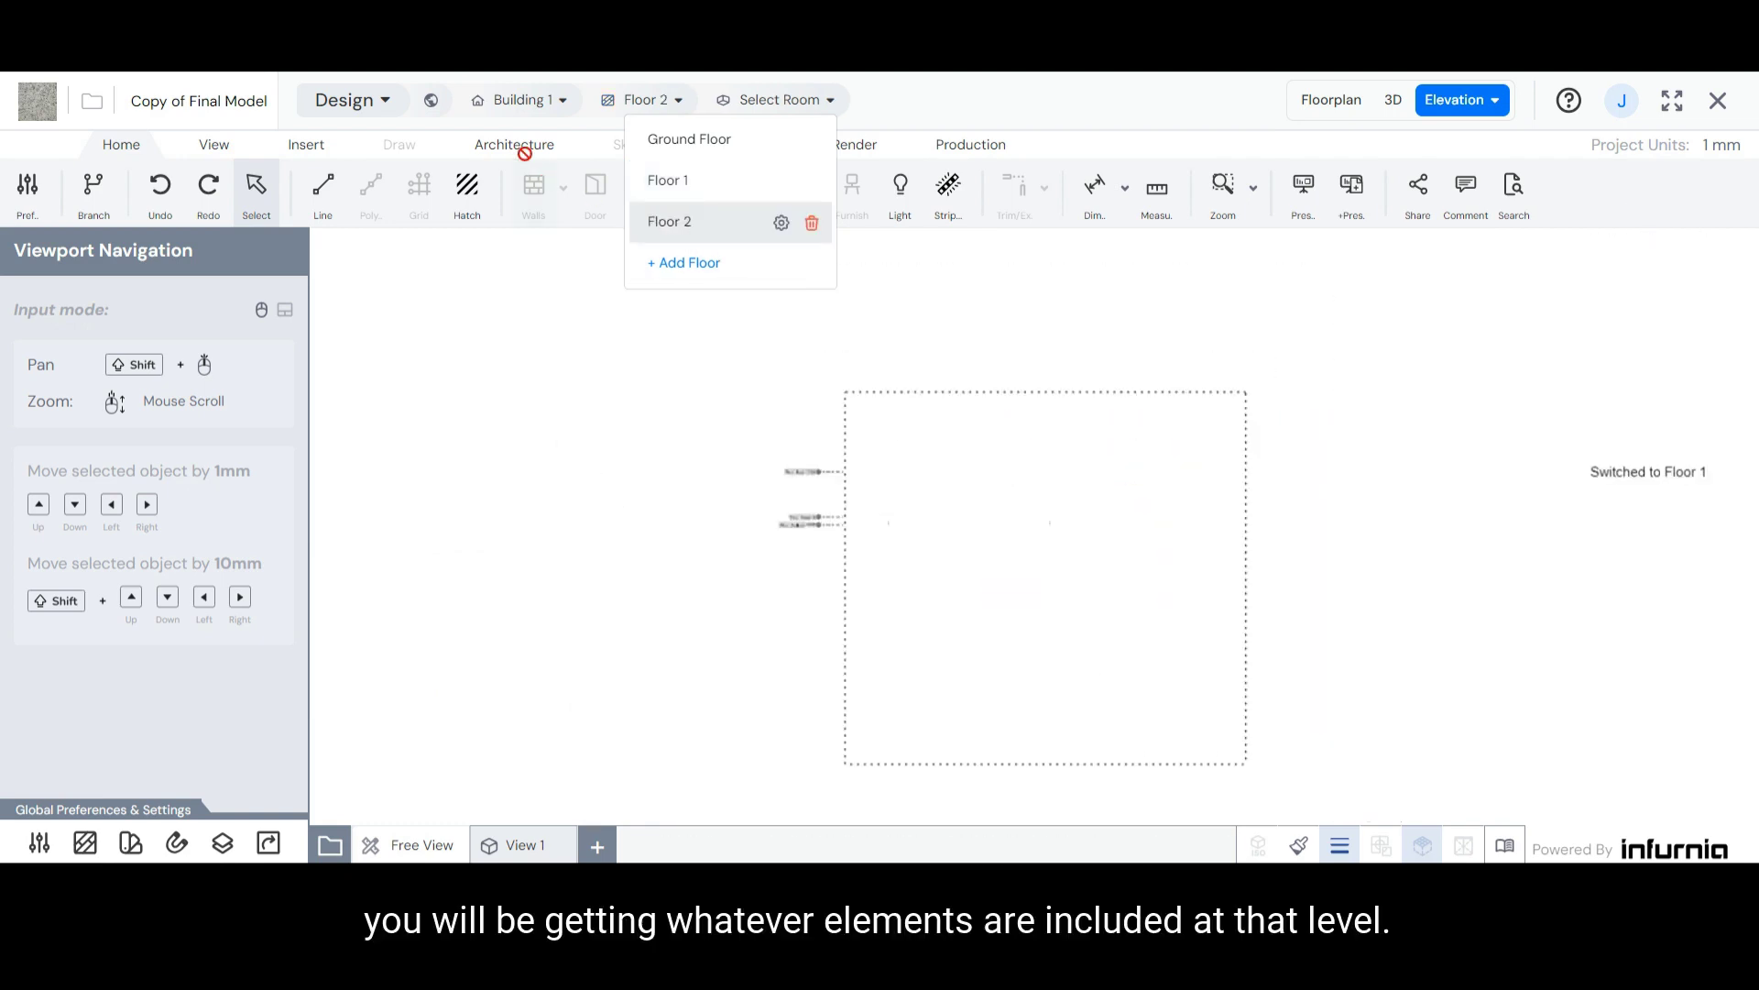
Step: Switch back to Building 1 to view the elevation of the whole building
{"action": "left_click", "coordinate": [527, 101]}
{"action": "left_click", "coordinate": [551, 154]}
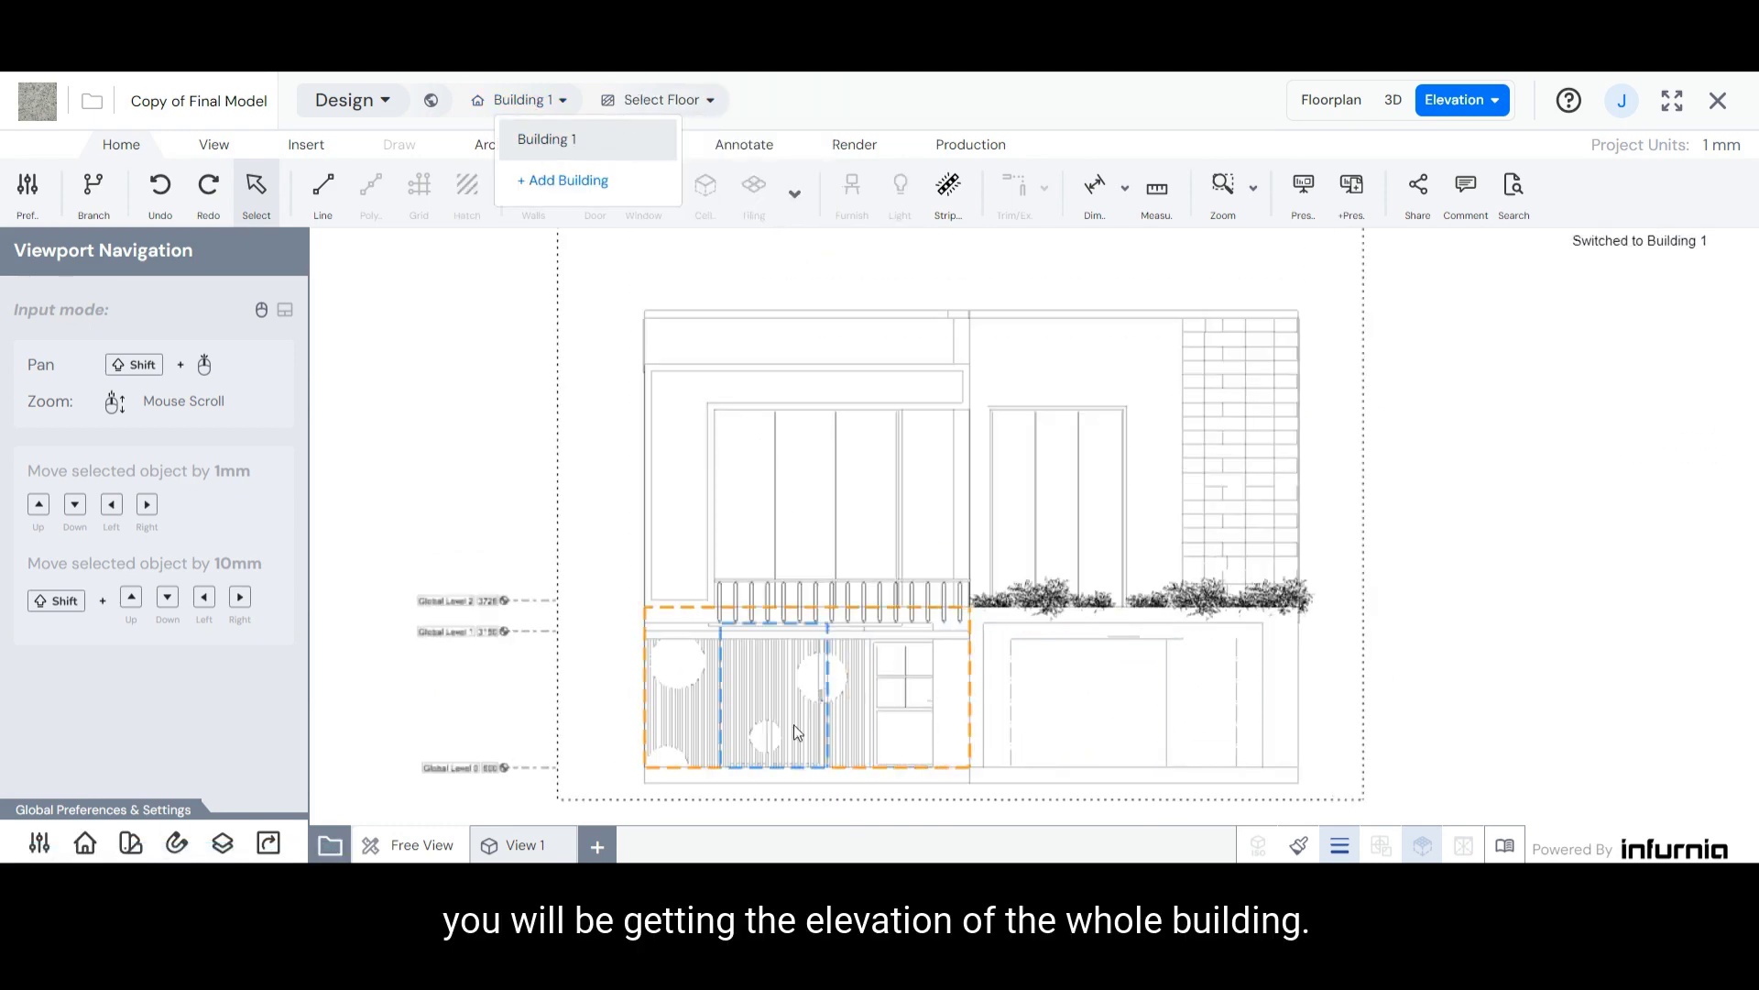
{"action": "scroll", "coordinate": [612, 664], "scroll_direction": "down", "scroll_amount": 2}
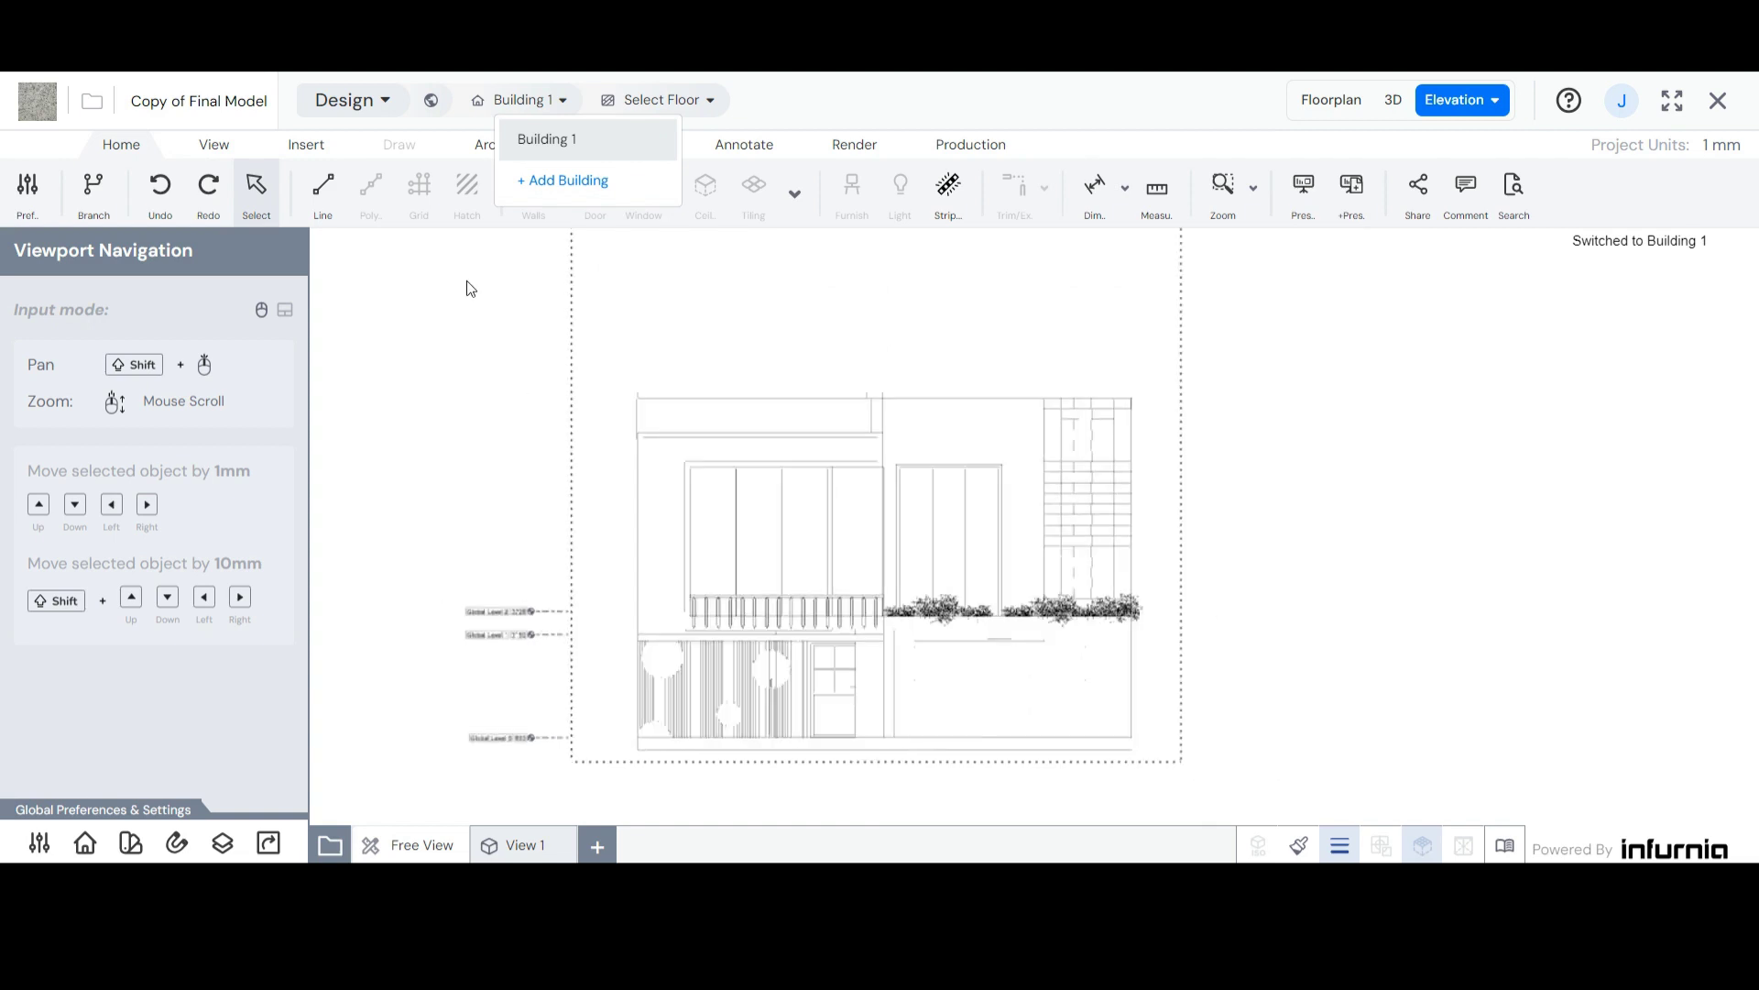
Step: Switch to World mode so the elevation includes the surrounding site elements
{"action": "left_click", "coordinate": [431, 101]}
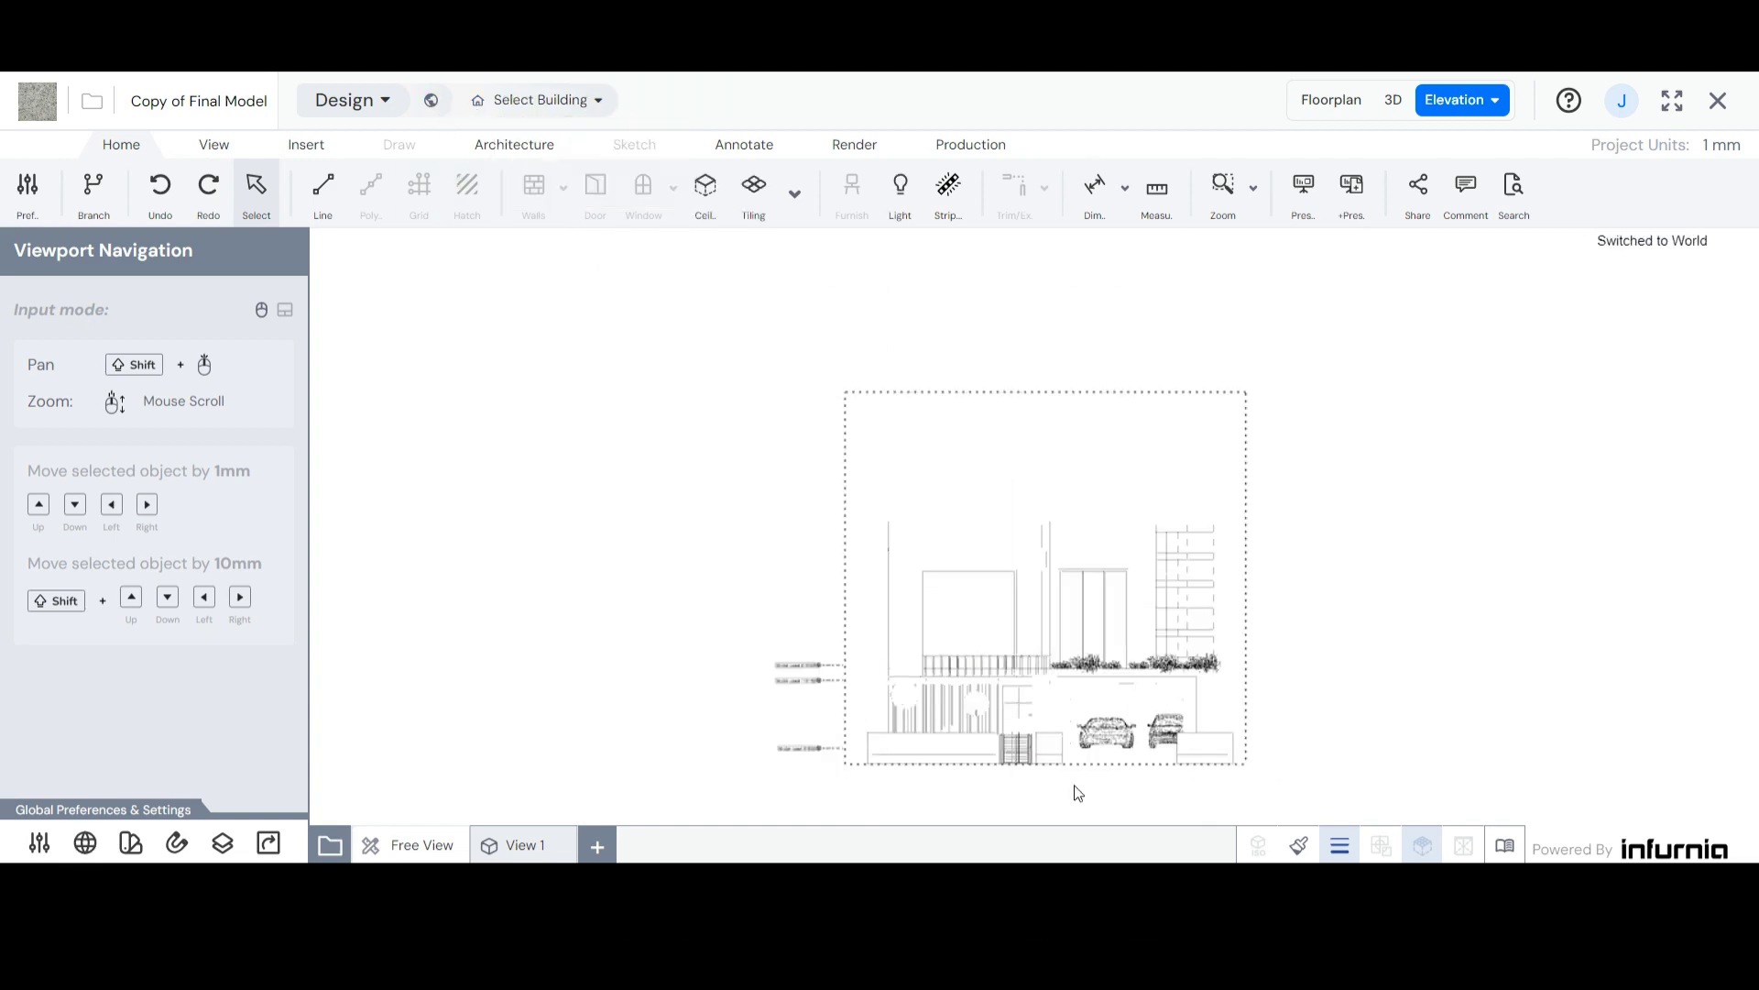
{"action": "scroll", "coordinate": [1180, 770], "scroll_direction": "up", "scroll_amount": 3}
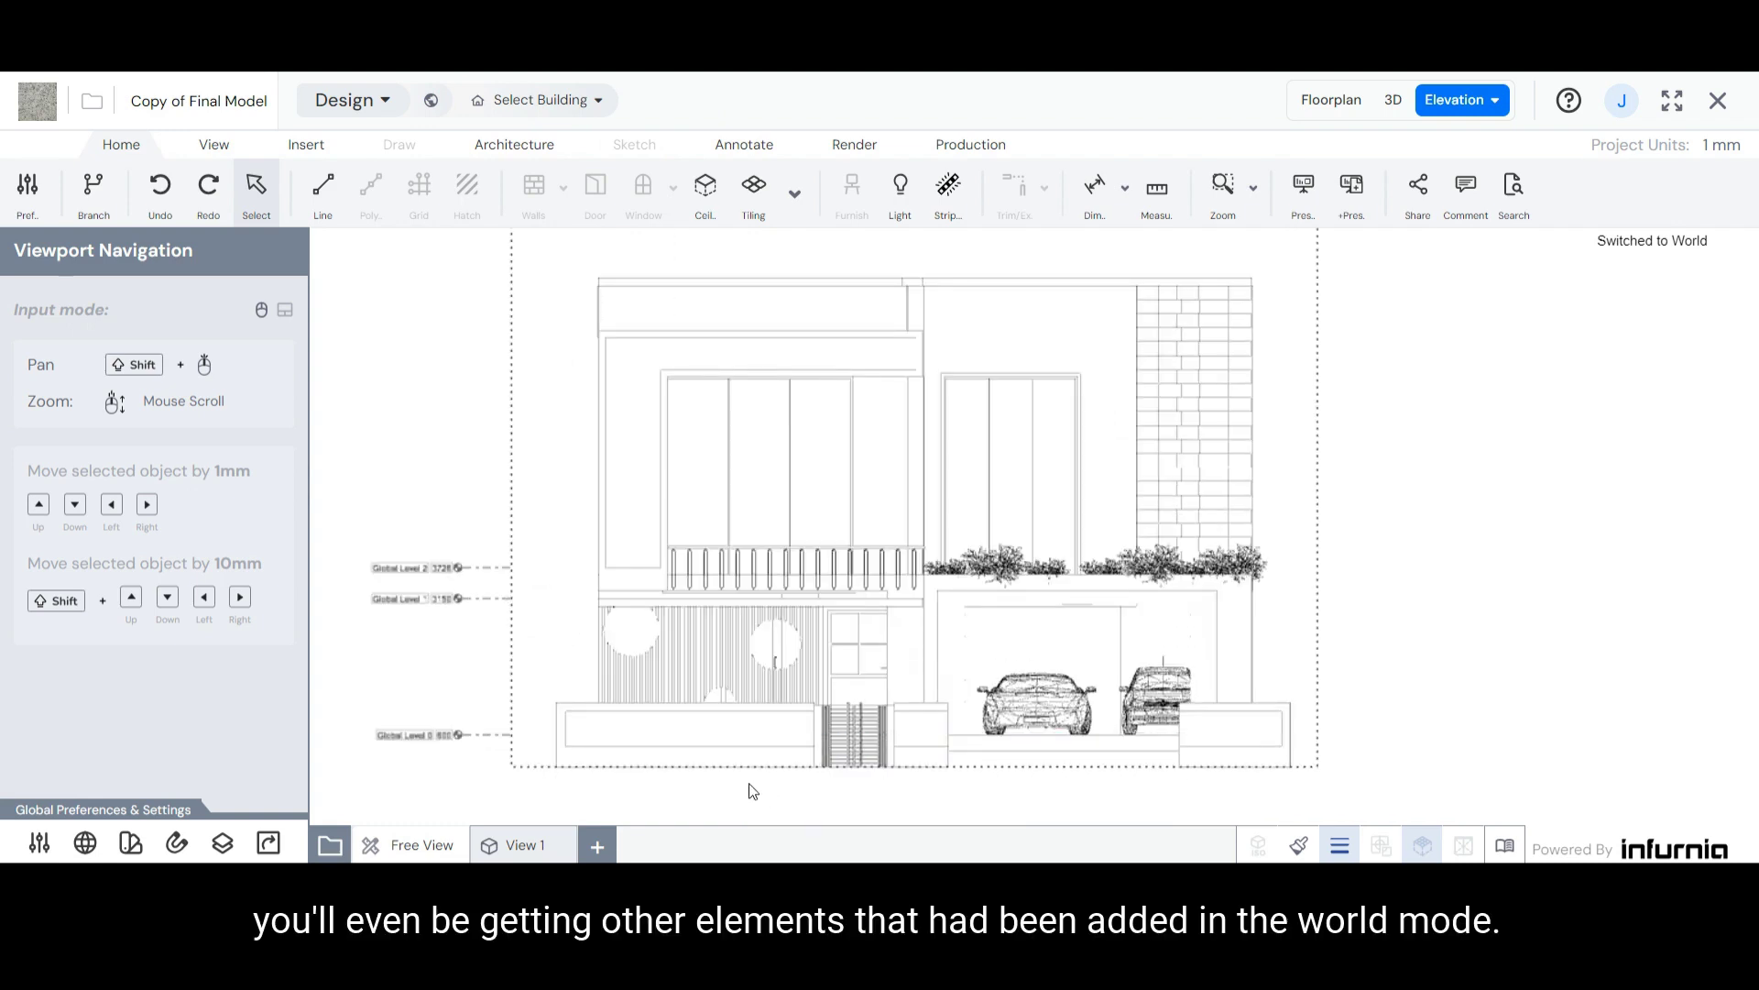
{"action": "scroll", "coordinate": [750, 786], "scroll_direction": "down", "scroll_amount": 1}
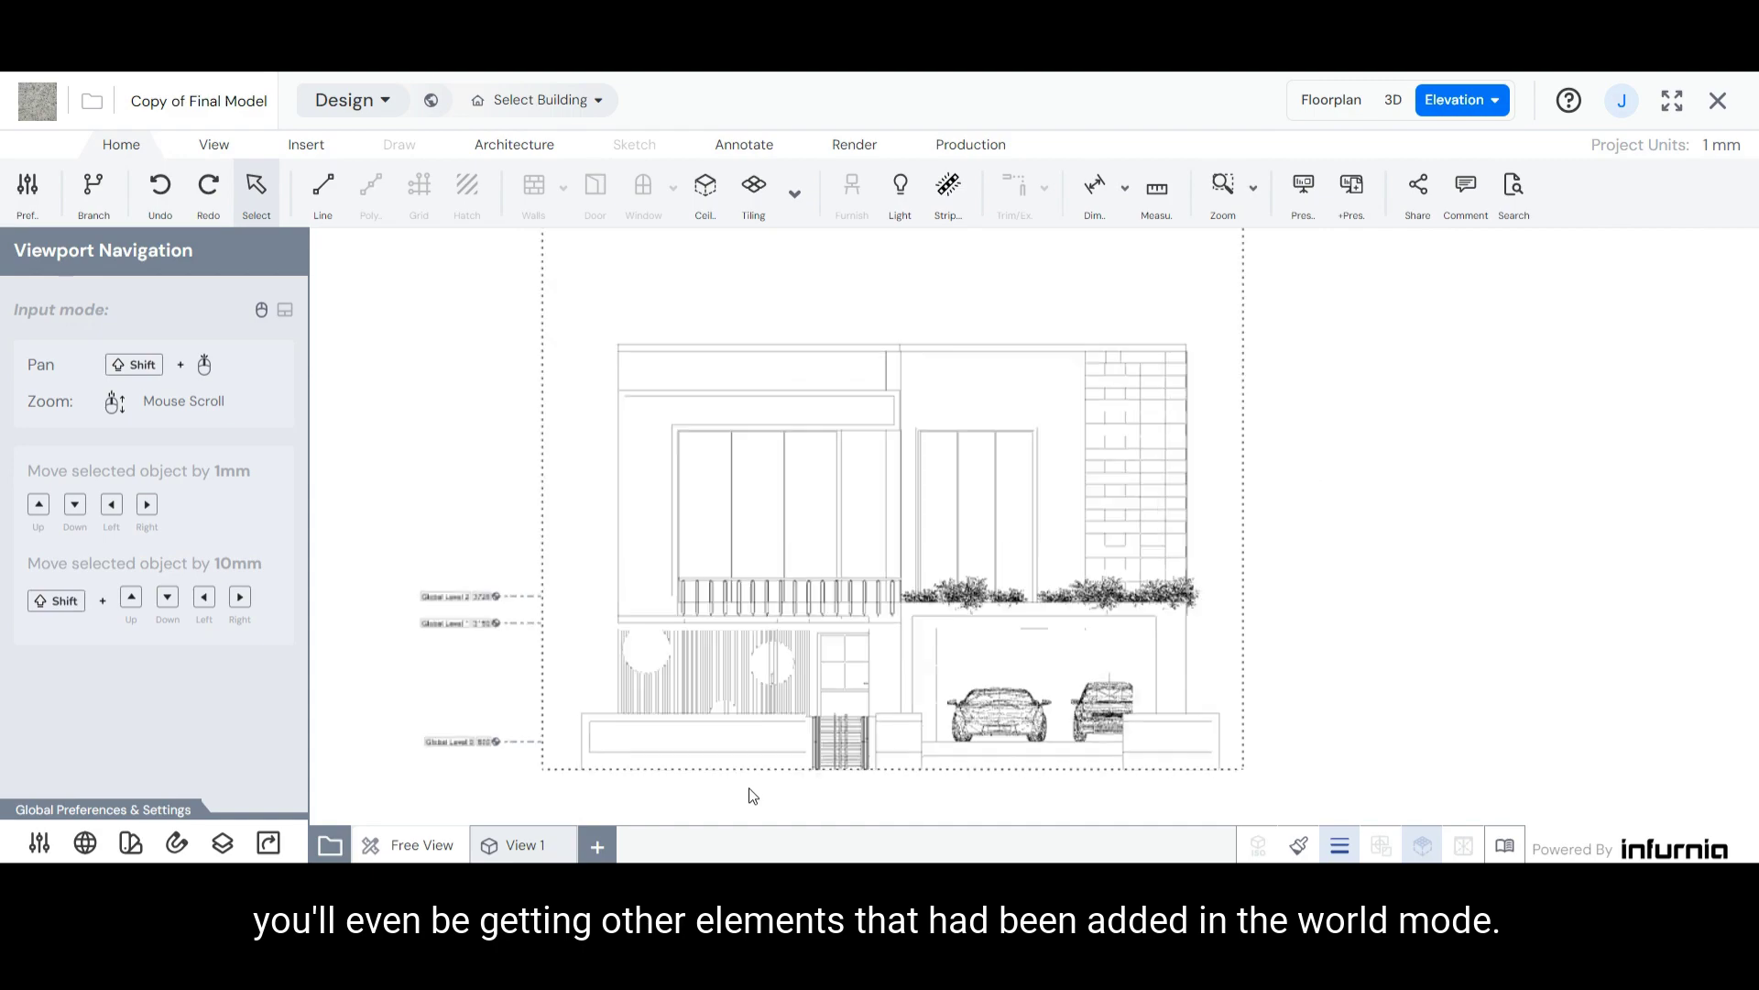